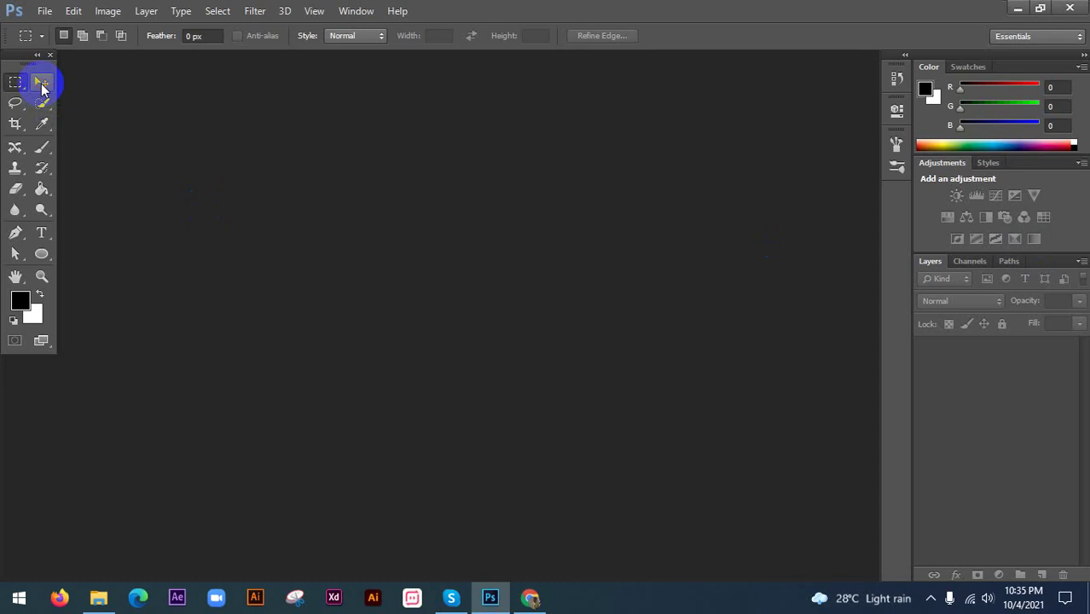
- Create a new document with the Default Photoshop Size preset (7 × 5 inches, 72 ppi)
left_click(43, 83)
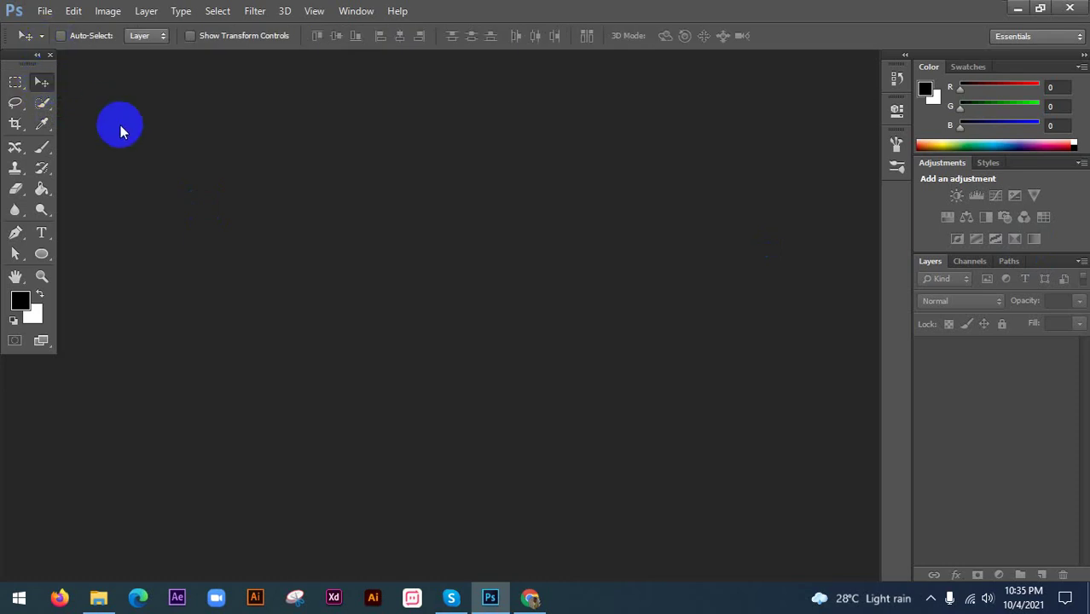
left_click(45, 12)
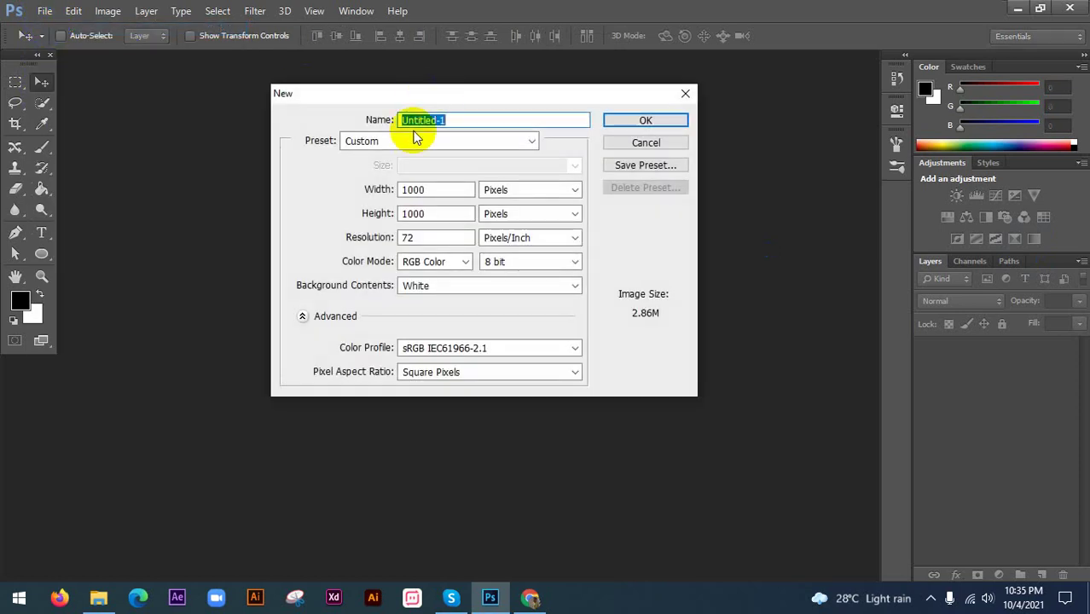
left_click(415, 140)
left_click(389, 171)
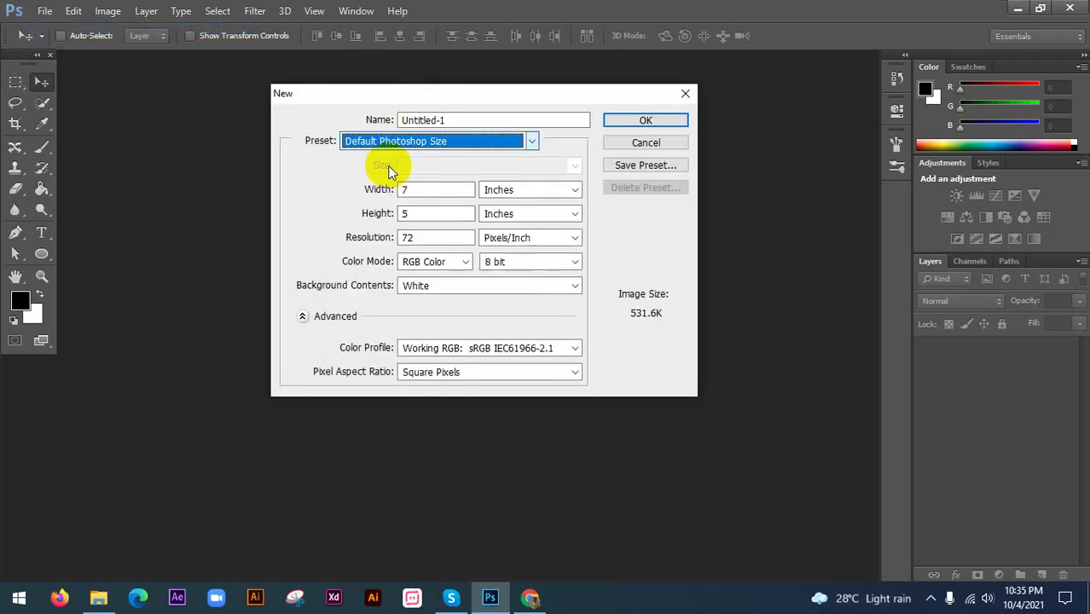
left_click(645, 120)
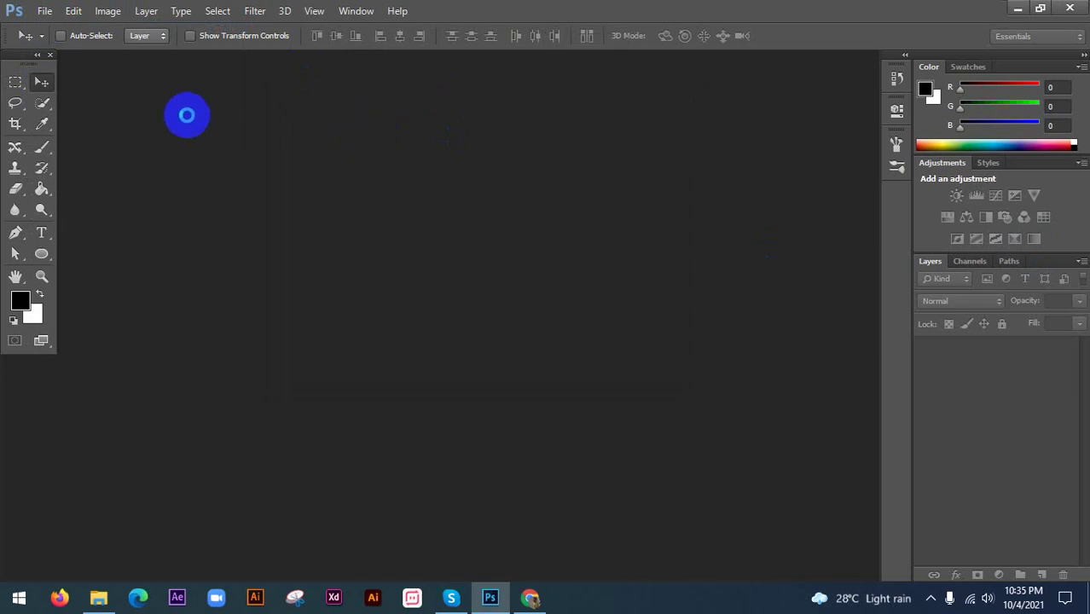
- Paint a soft round black dab left of centre with a 250 px brush
left_click(41, 147)
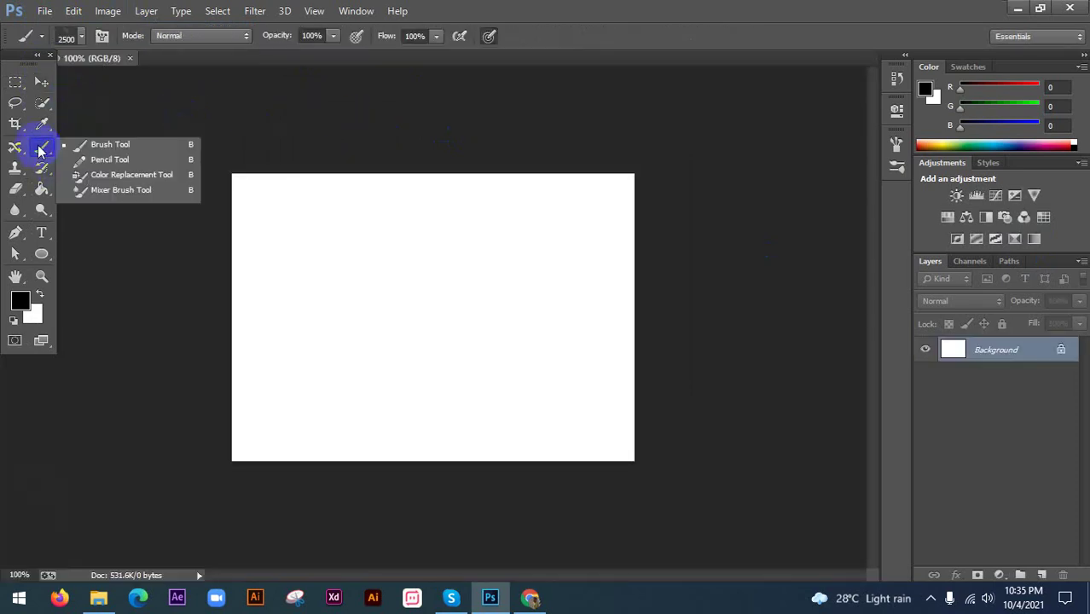
left_click(164, 147)
left_click(75, 38)
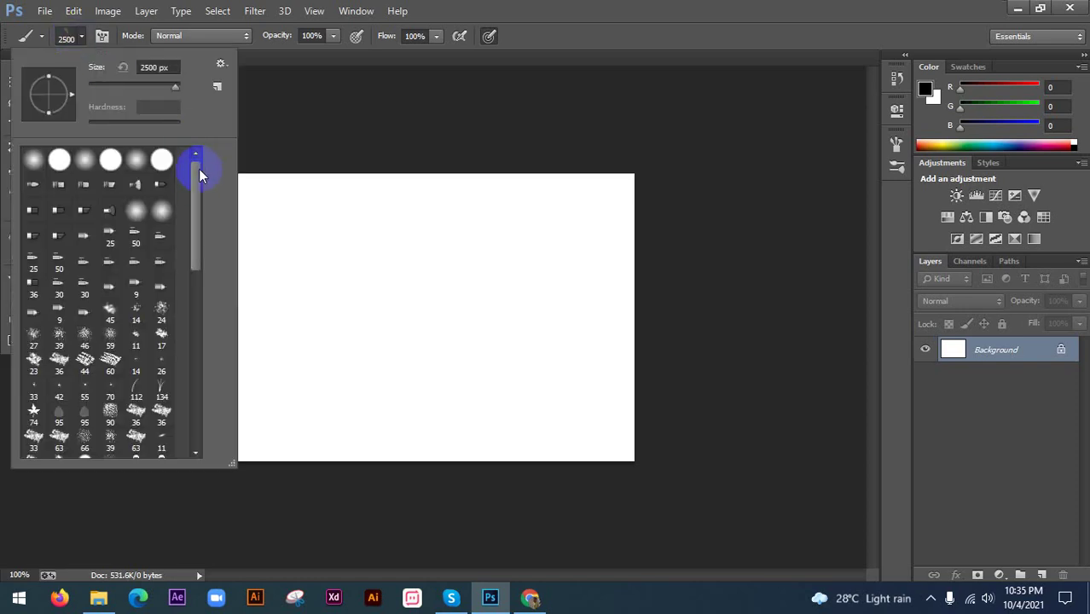
left_click(35, 160)
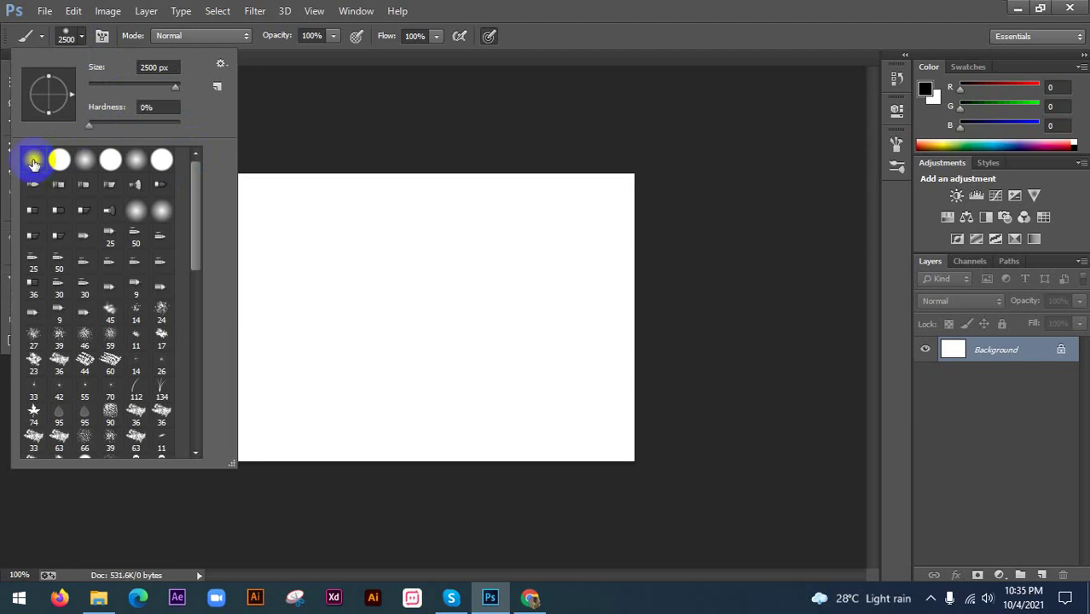
left_click(552, 17)
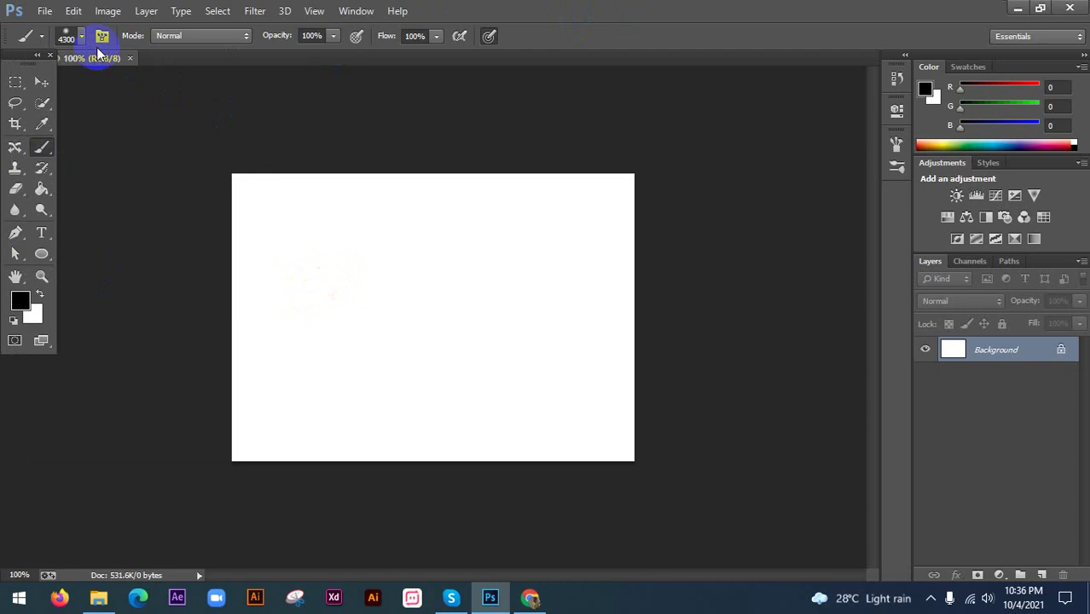
left_click(70, 43)
left_click_drag(177, 86, 136, 86)
left_click(608, 18)
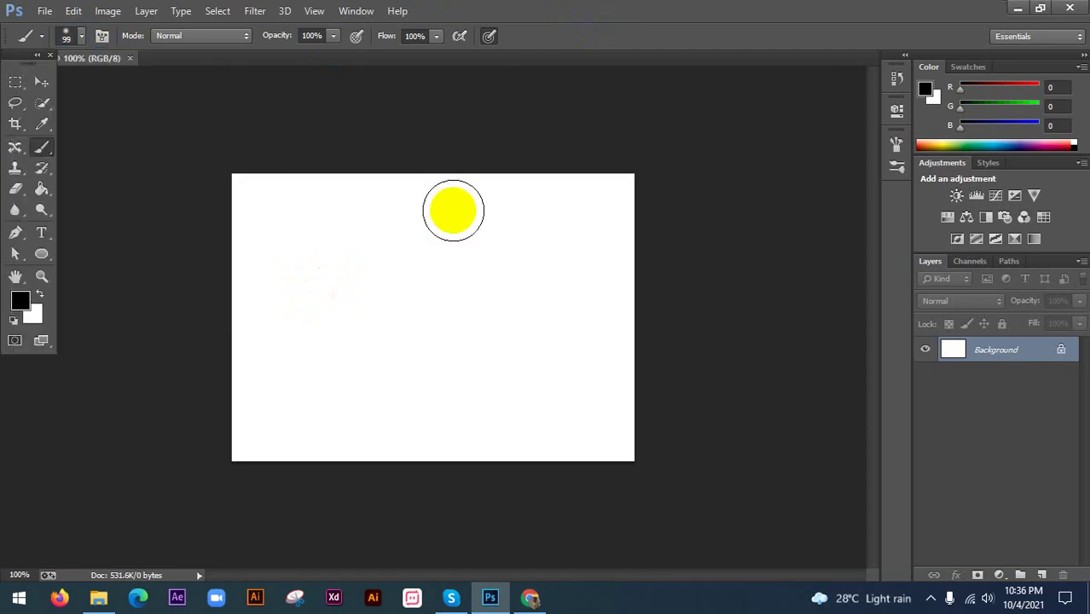
key("bracketright")
key("bracketright")
key("bracketright")
left_click(351, 316)
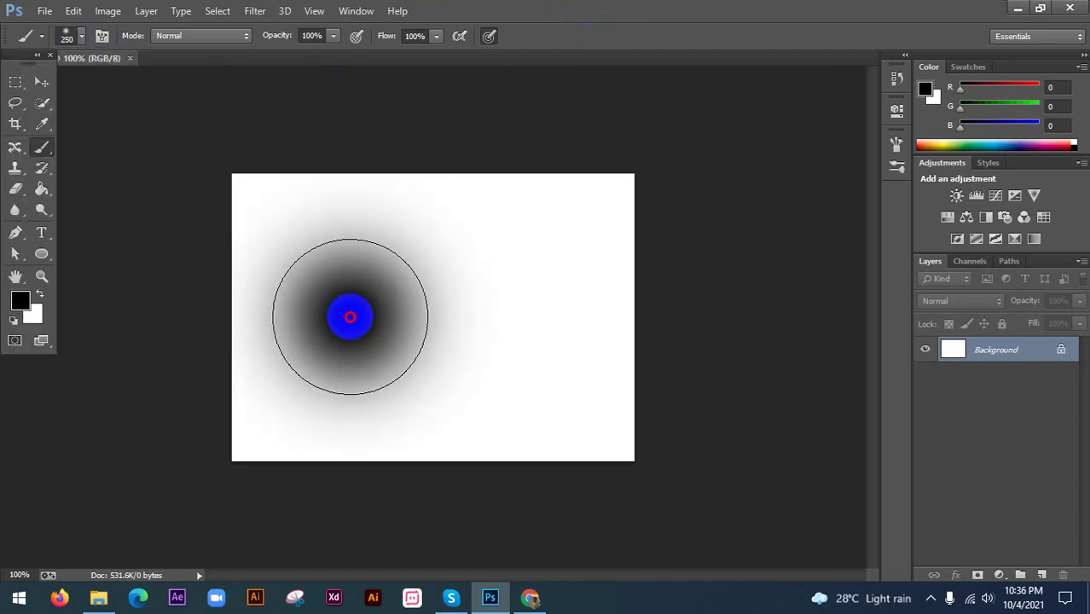
- Stamp a hard round black circle right of centre, then fill the canvas black
left_click(72, 37)
left_click(59, 160)
left_click(624, 12)
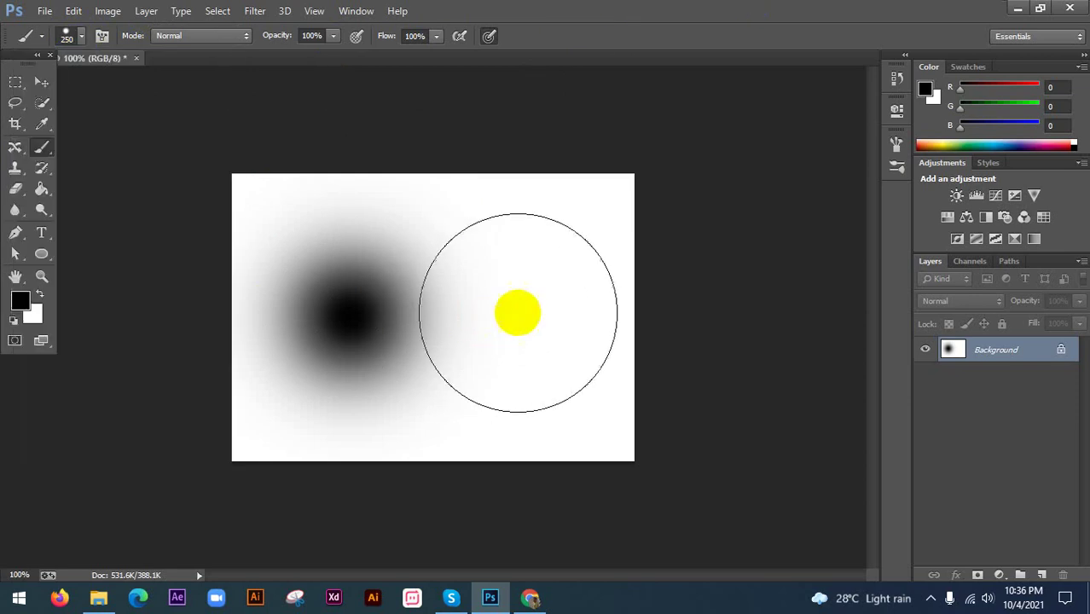
key("bracketleft")
left_click(530, 307)
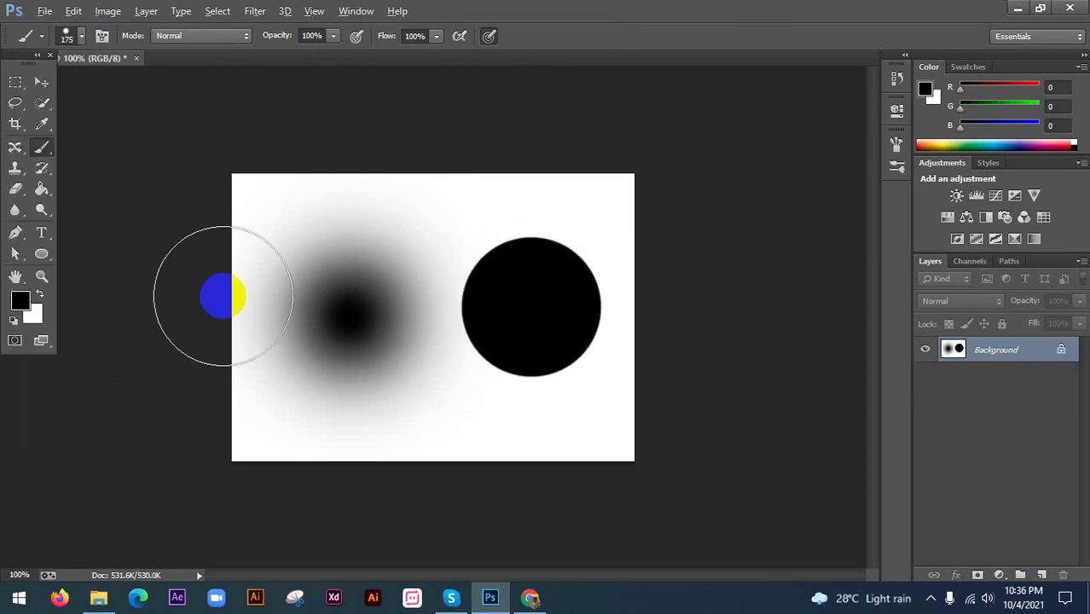
key("alt+BackSpace")
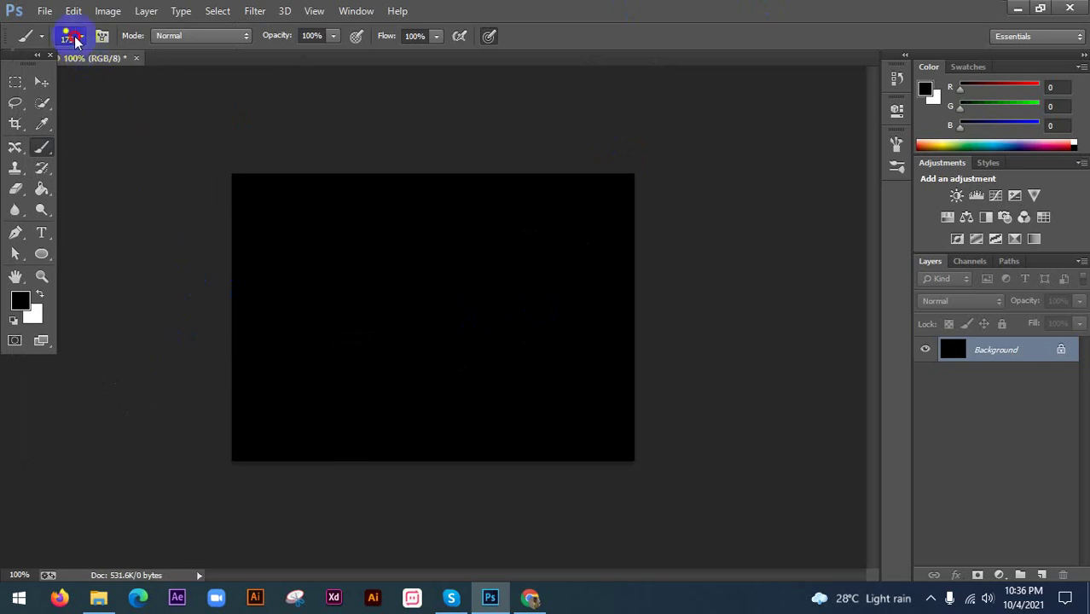
- Paint a soft white glow in the upper-left using the soft round brush
left_click(68, 36)
left_click(34, 160)
left_click(661, 38)
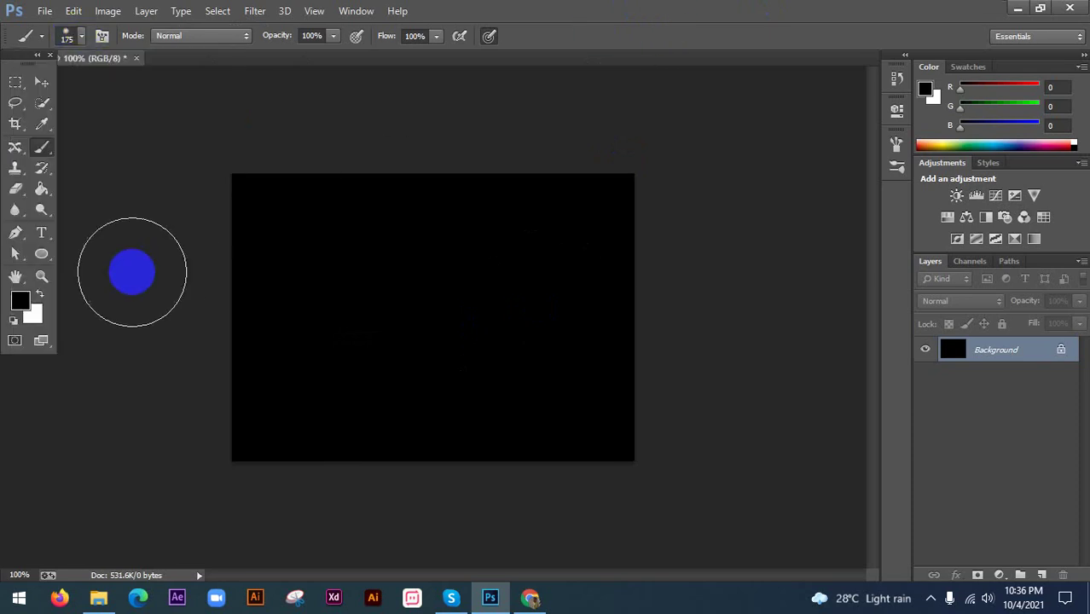
left_click(40, 294)
key("d")
key("x")
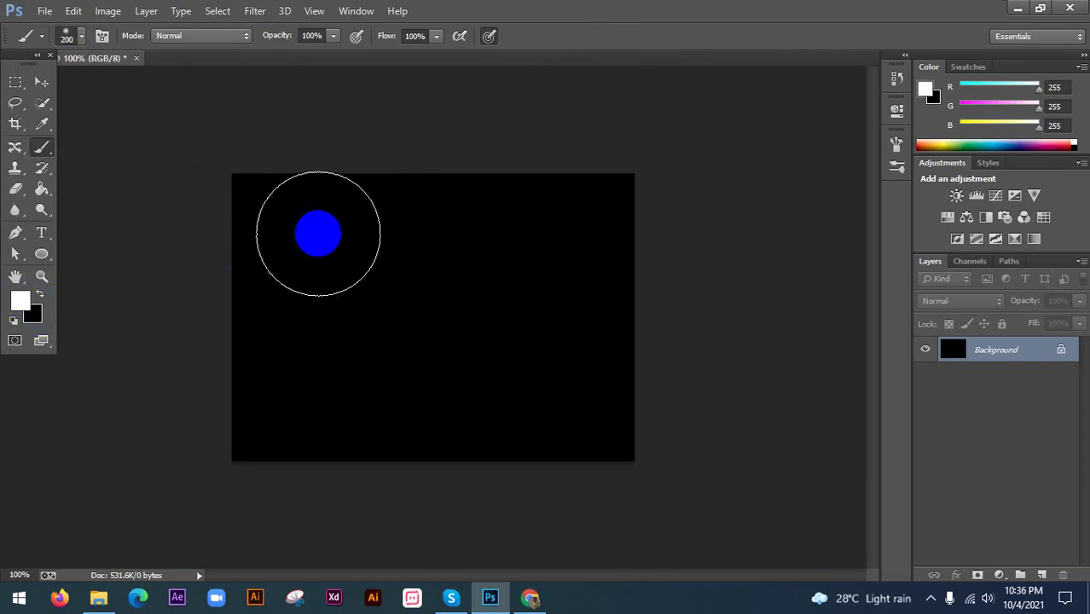
left_click(307, 254)
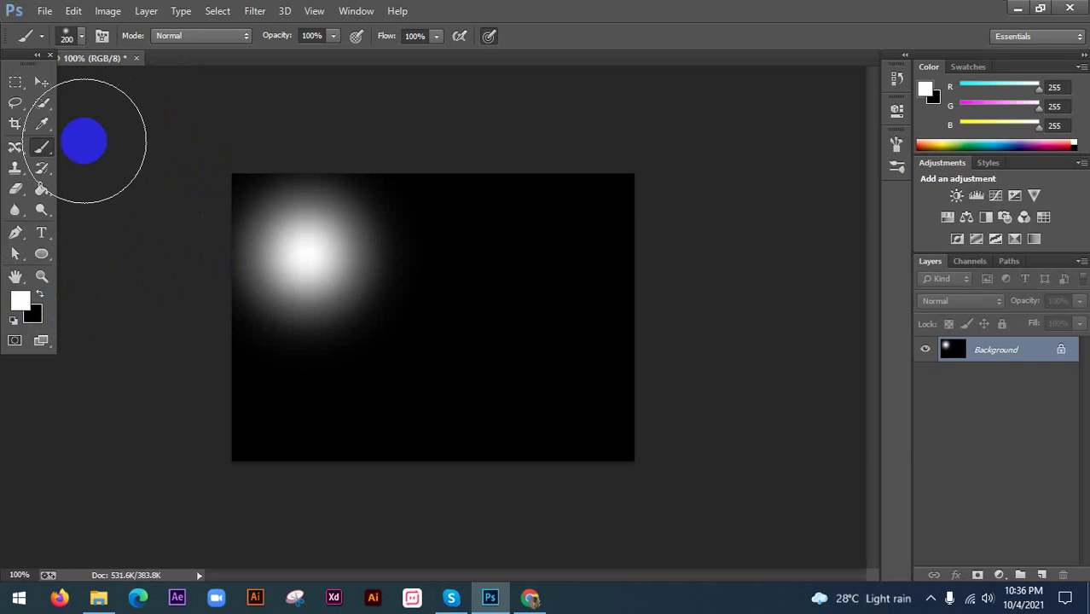
- Stamp a smaller hard round white moon inside the glow
left_click(79, 37)
left_click(59, 159)
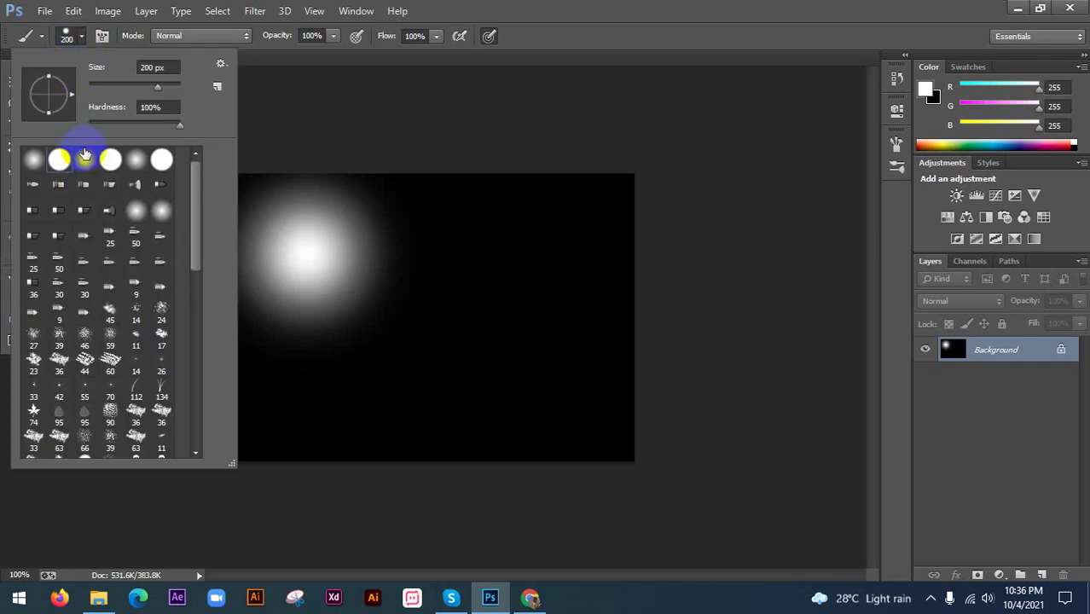
left_click(540, 42)
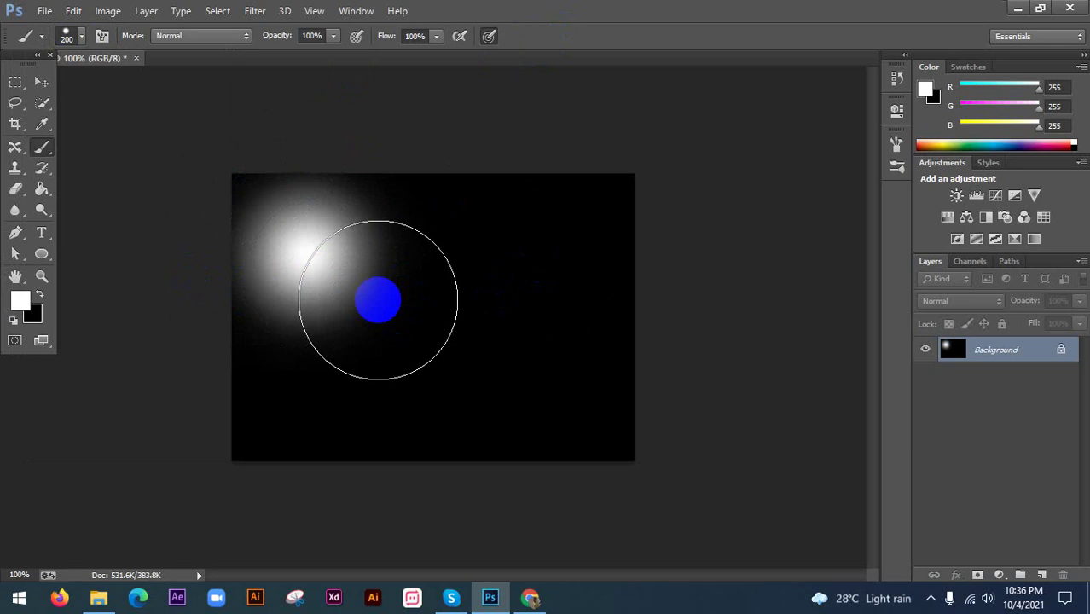
key("bracketleft")
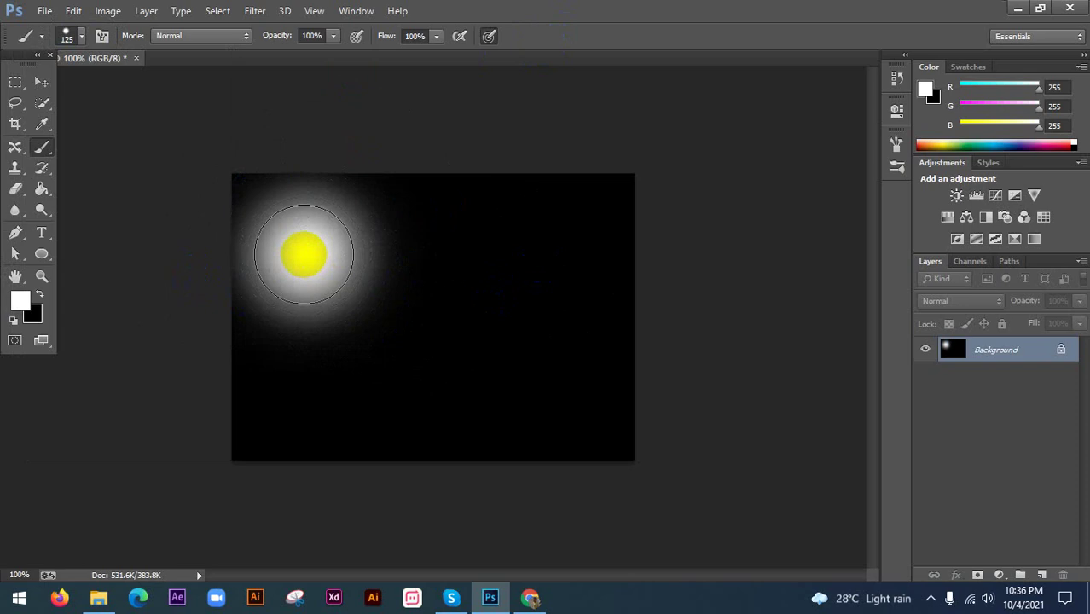
left_click(303, 254)
scroll(230, 341, "down", 2)
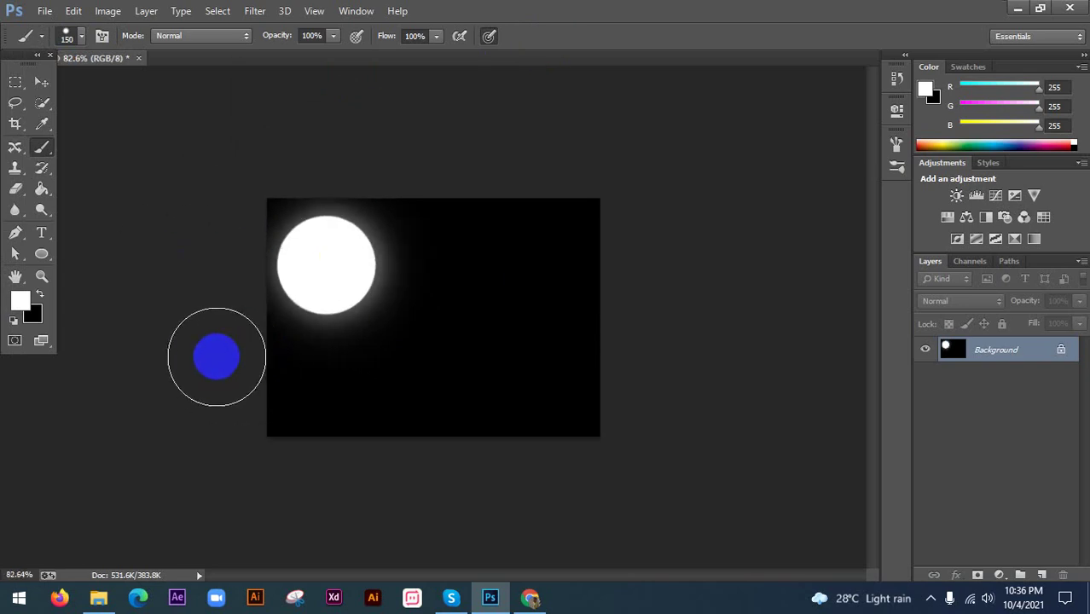
scroll(216, 357, "up", 1)
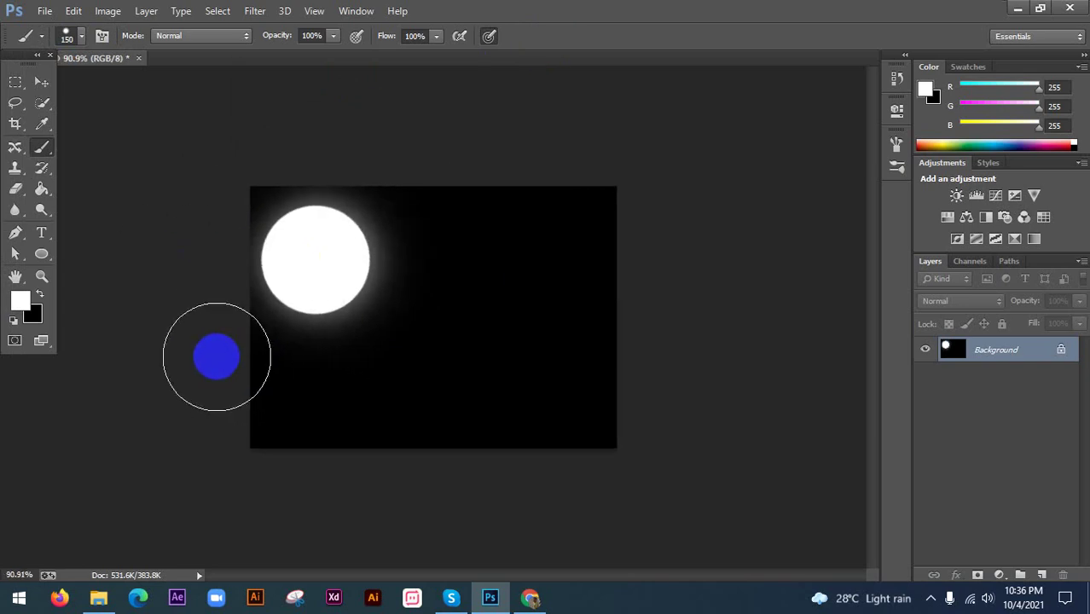
- Select the grass-shaped brush tip from the brush presets
left_click(40, 83)
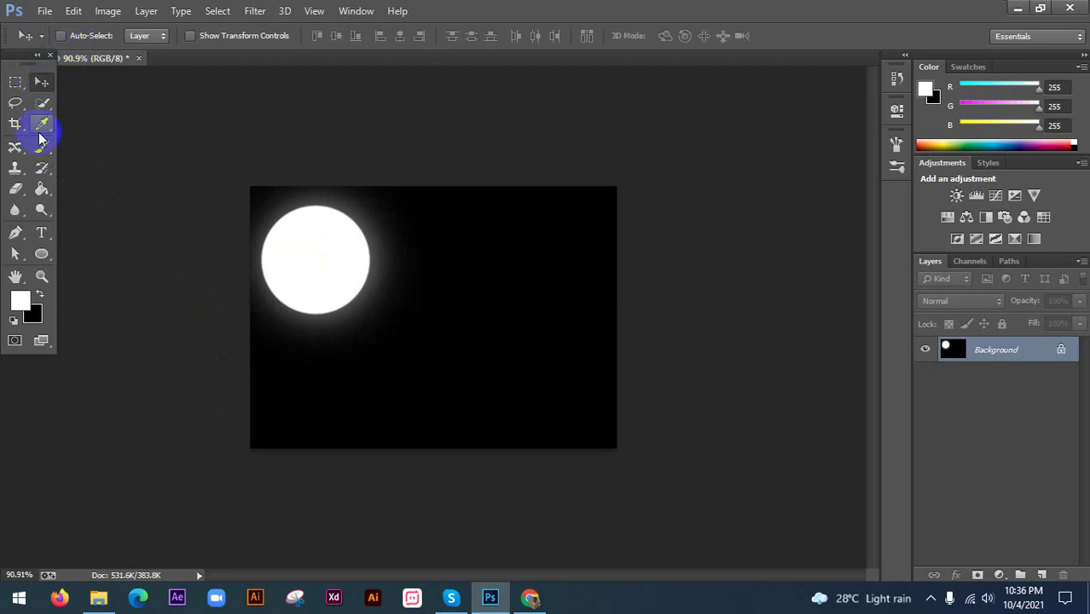
left_click(43, 153)
left_click(68, 35)
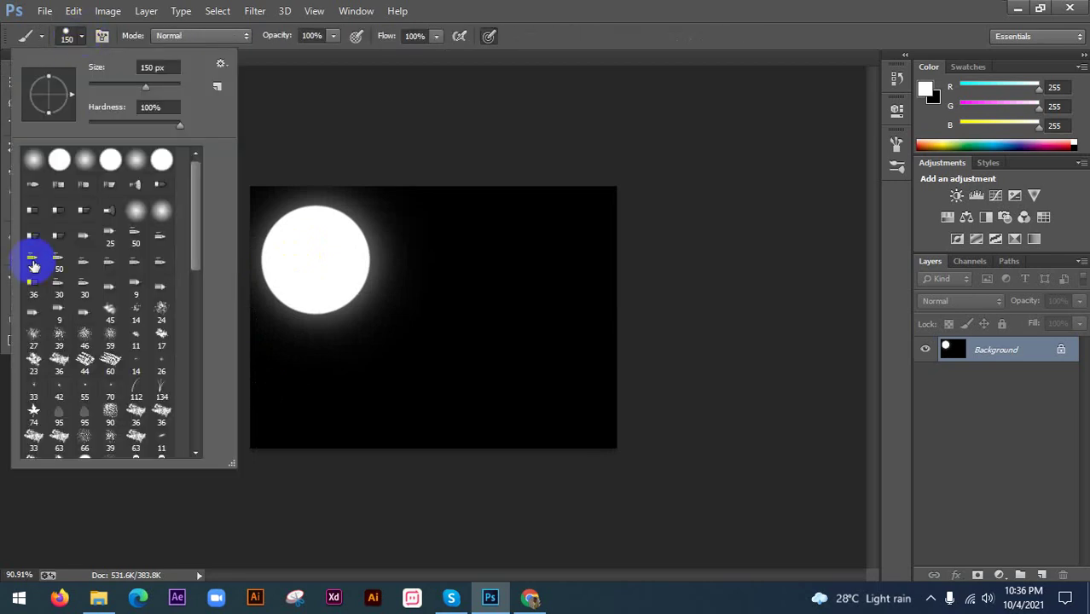
left_click_drag(195, 194, 197, 271)
mouse_move(192, 309)
left_mouse_down()
mouse_move(195, 352)
mouse_move(211, 189)
left_mouse_up()
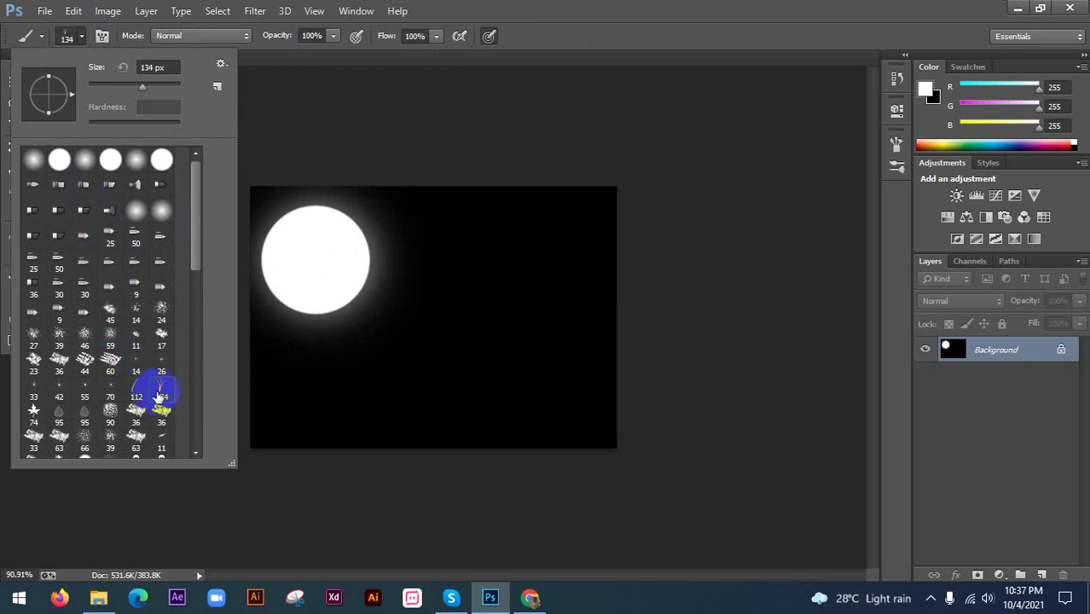
left_click(585, 8)
- Set the foreground to green 0b8105 and brush grass along the canvas bottom
left_click(20, 299)
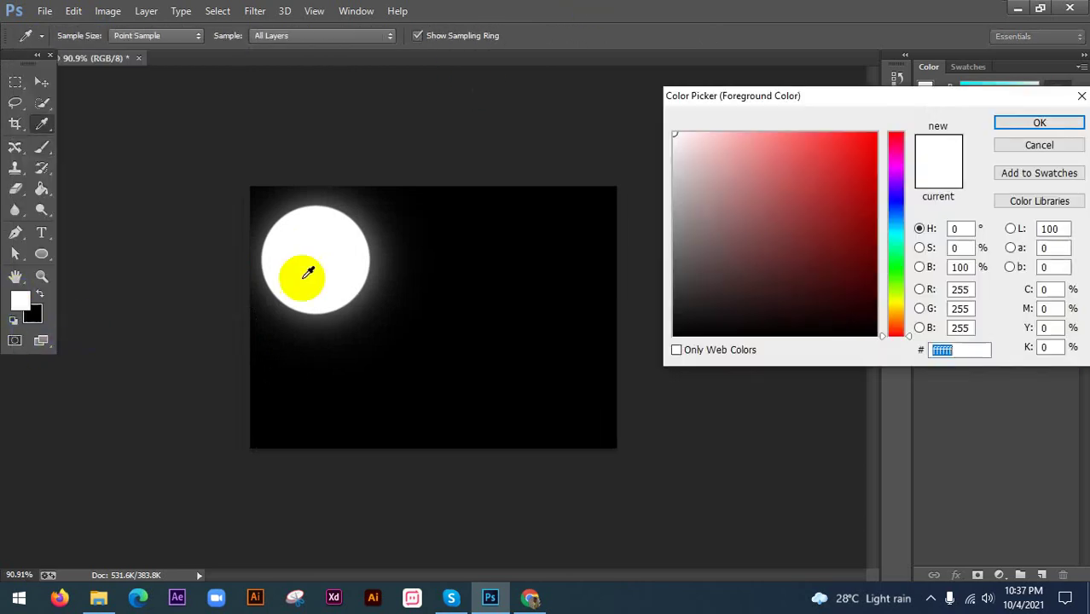
left_click(894, 273)
left_click(868, 233)
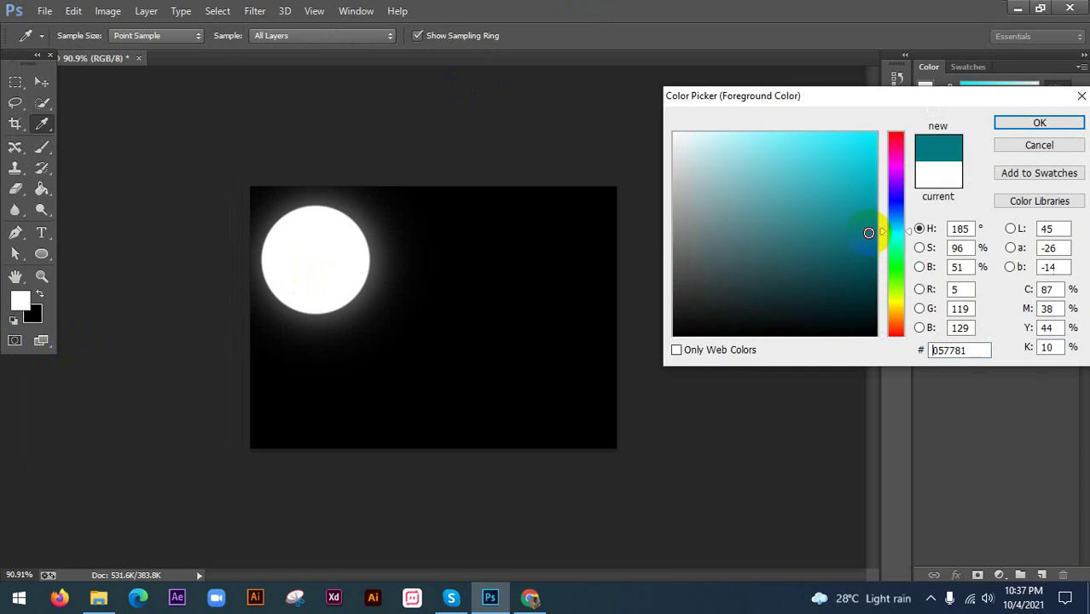
left_click_drag(887, 232, 893, 268)
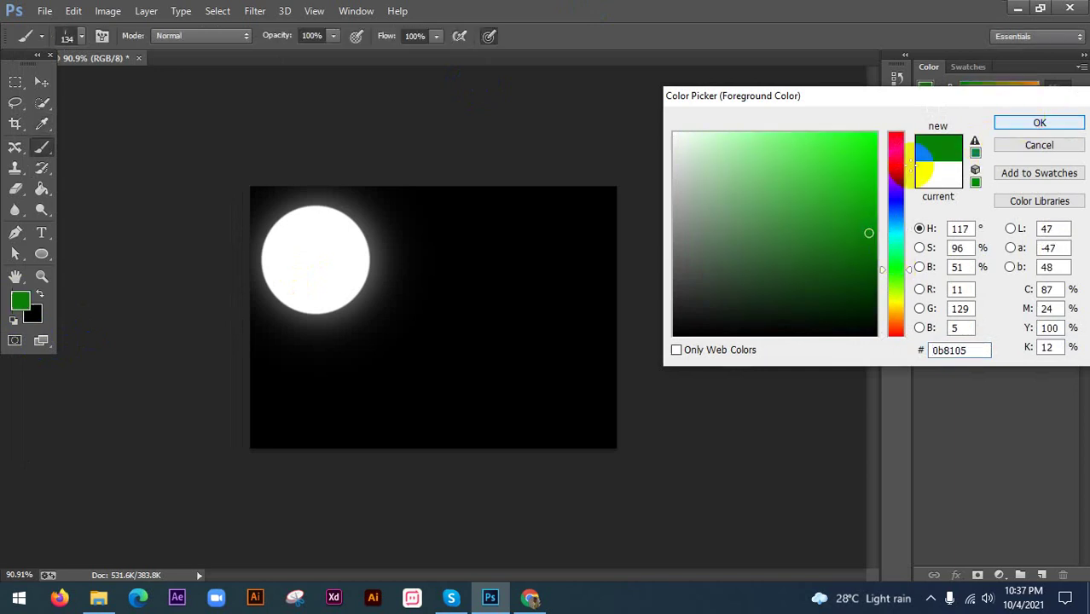
key("Return")
left_click_drag(262, 433, 585, 426)
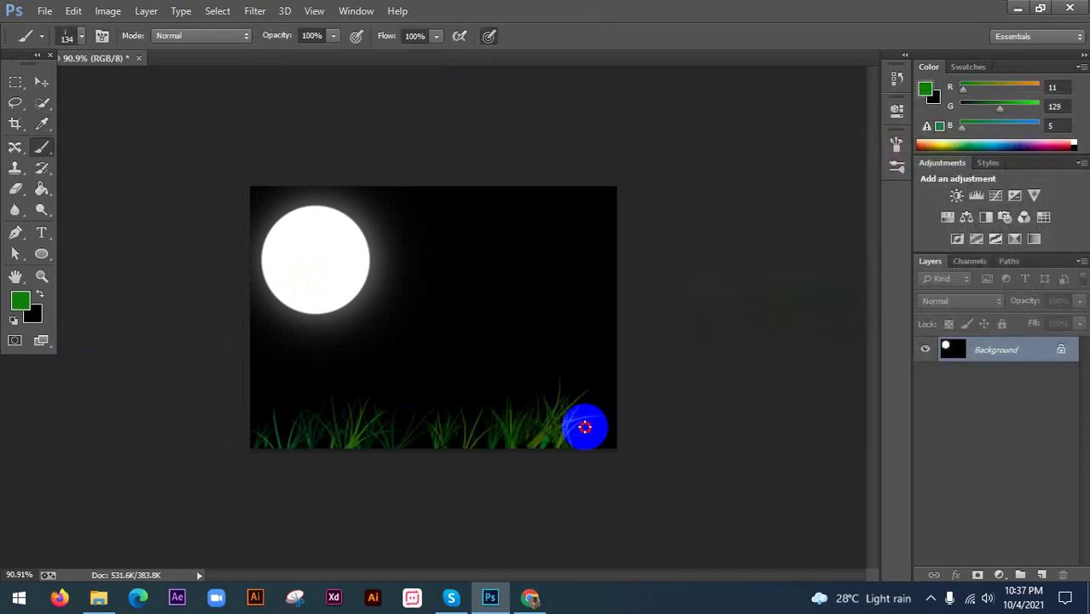
mouse_move(339, 438)
left_mouse_down()
mouse_move(351, 397)
mouse_move(567, 397)
mouse_move(536, 403)
left_mouse_up()
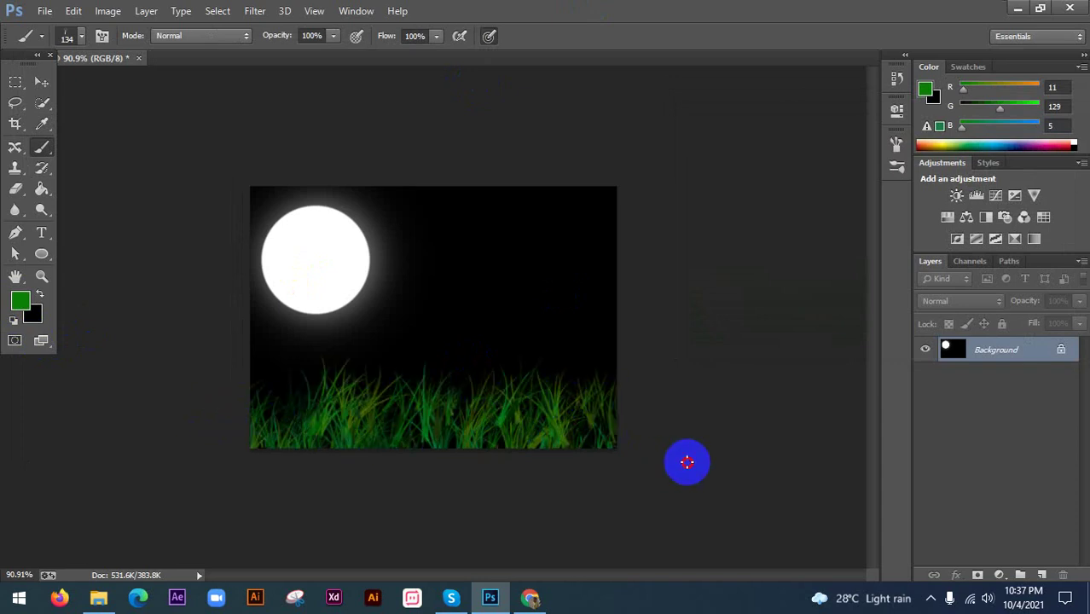
- Switch to the 42 px sparkle brush tip with white as the painting colour
left_click(75, 36)
left_click(62, 394)
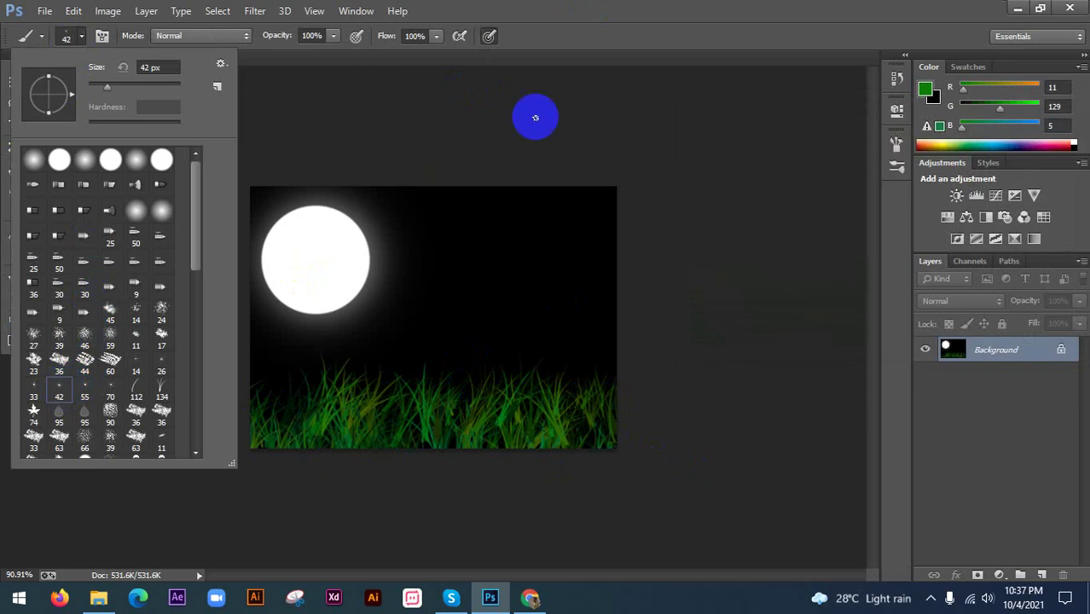
left_click(535, 115)
left_click(450, 238)
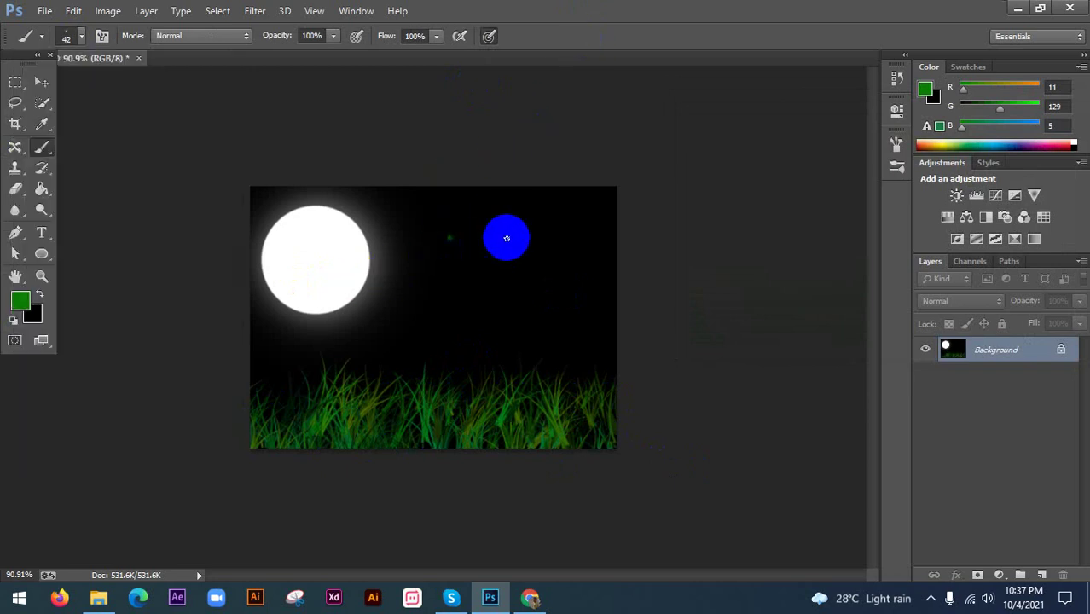
left_click(13, 320)
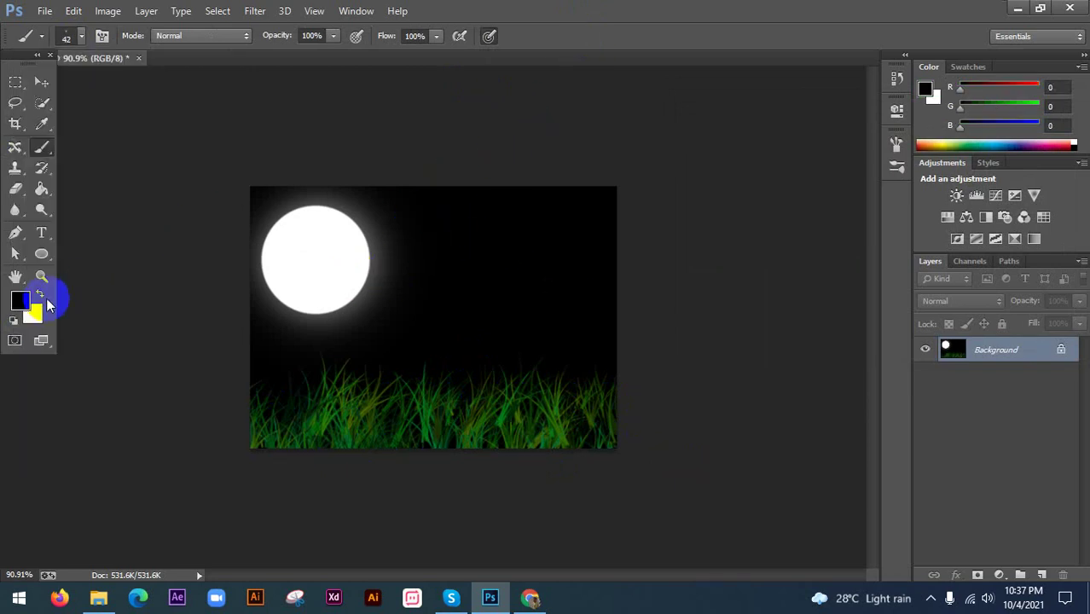
left_click(39, 294)
- Stamp about ten white sparkle stars across the sky right of the moon
left_click(435, 226)
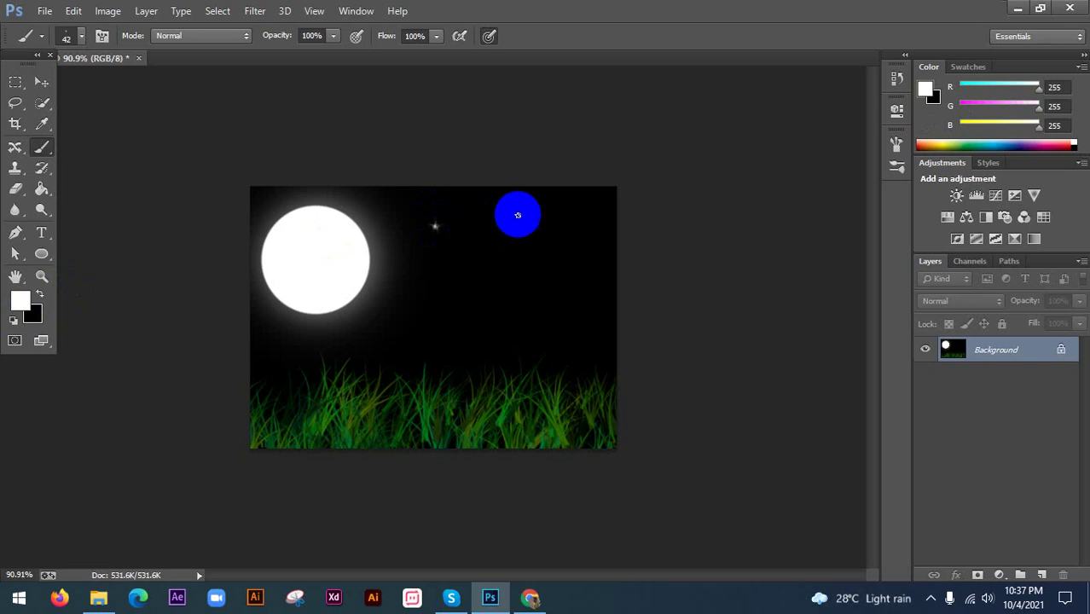
left_click(509, 215)
left_click(494, 245)
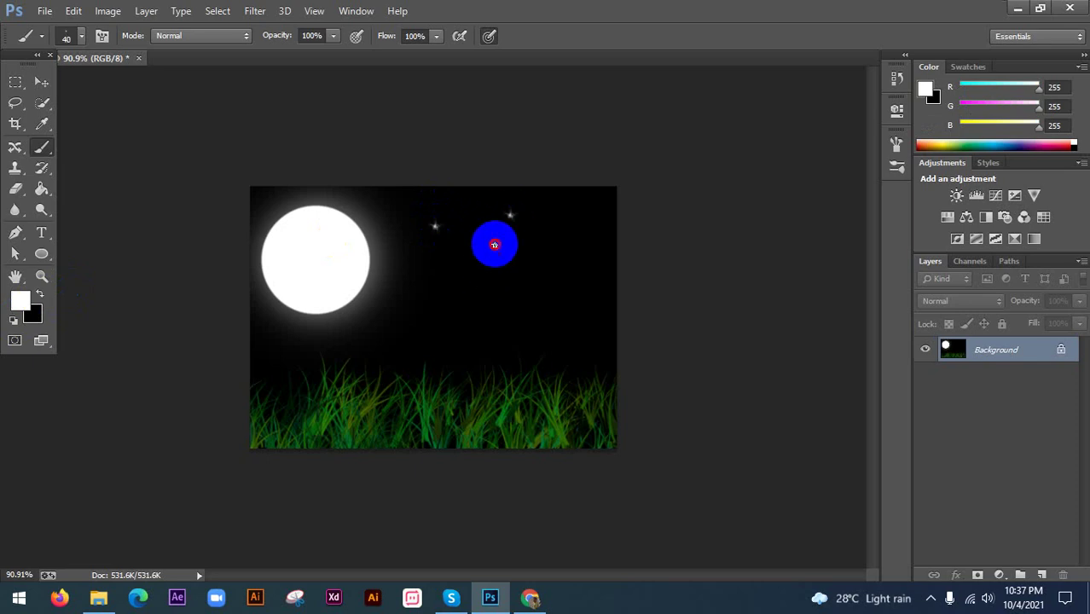
left_click(560, 216)
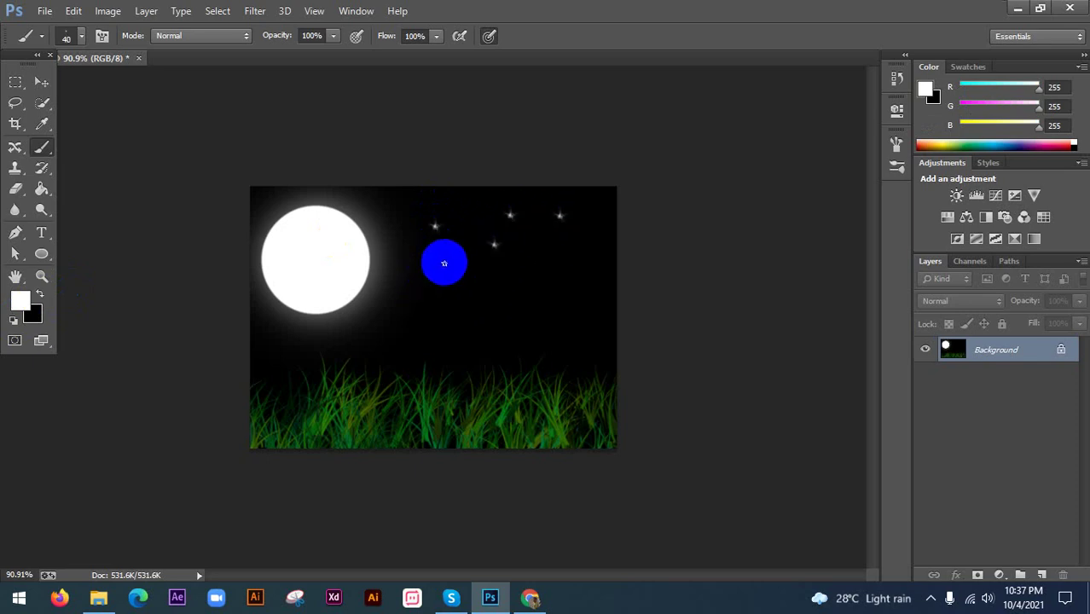
left_click(443, 263)
left_click(391, 328)
left_click(506, 279)
left_click(576, 246)
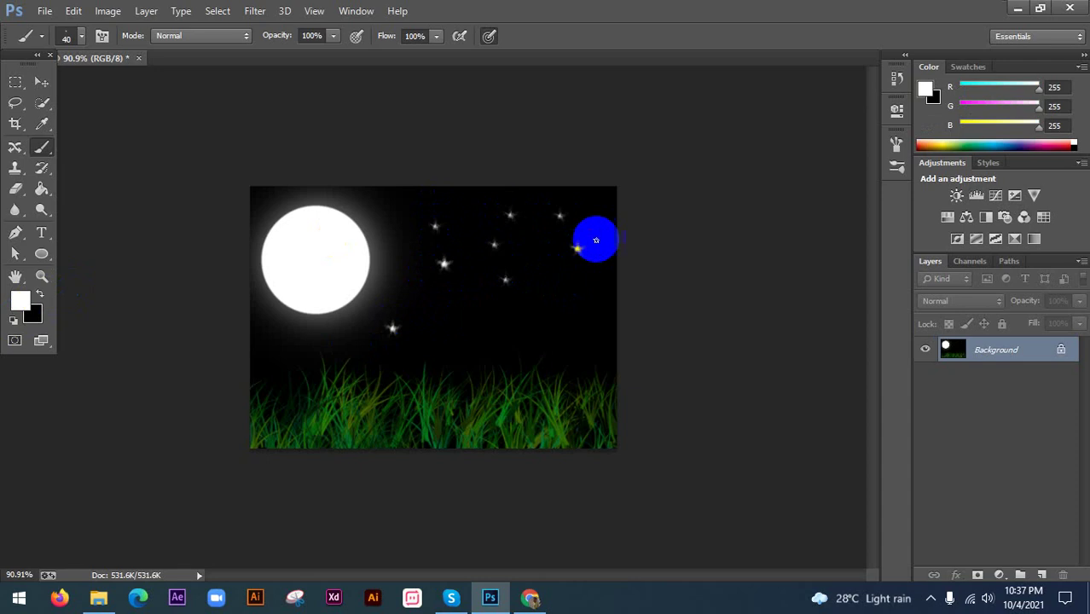
left_click(603, 235)
left_click(610, 270)
scroll(562, 362, "down", 3)
scroll(538, 373, "up", 1)
scroll(538, 374, "up", 1)
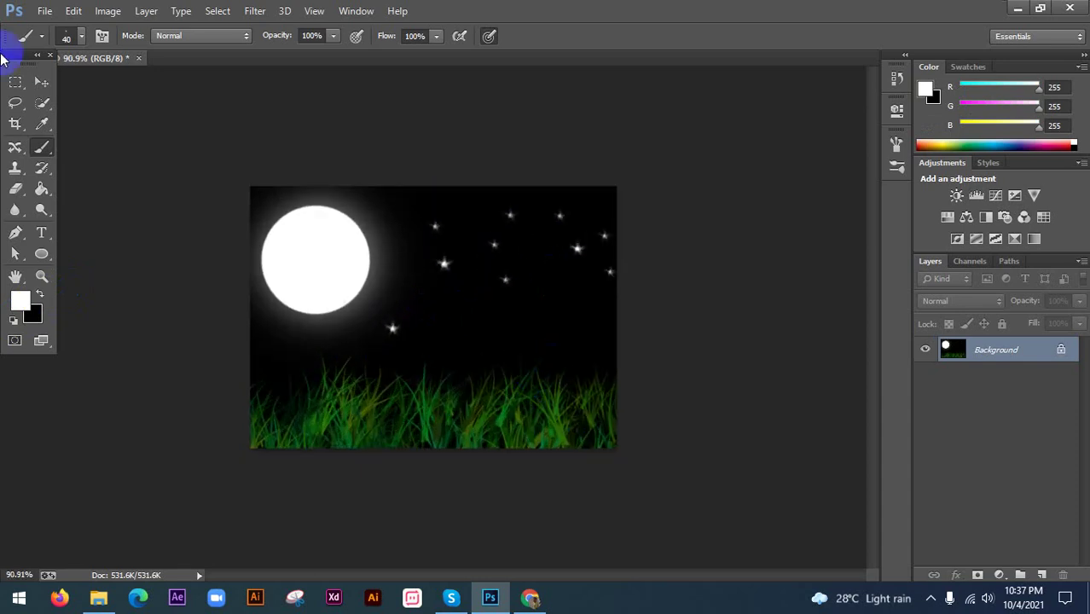
left_click(42, 82)
scroll(455, 247, "up", 1)
scroll(456, 248, "up", 1)
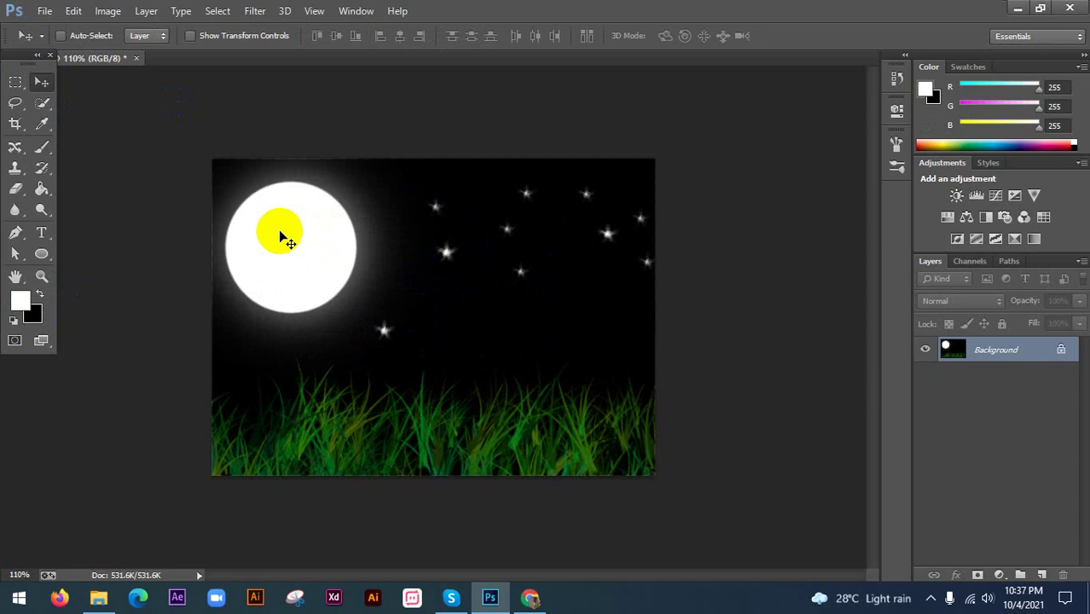
- Switch to the 50 px preset, then a flat bristle tip, stamping a test mark in the sky
mouse_move(457, 316)
left_mouse_down()
mouse_move(331, 344)
mouse_move(89, 160)
left_mouse_up()
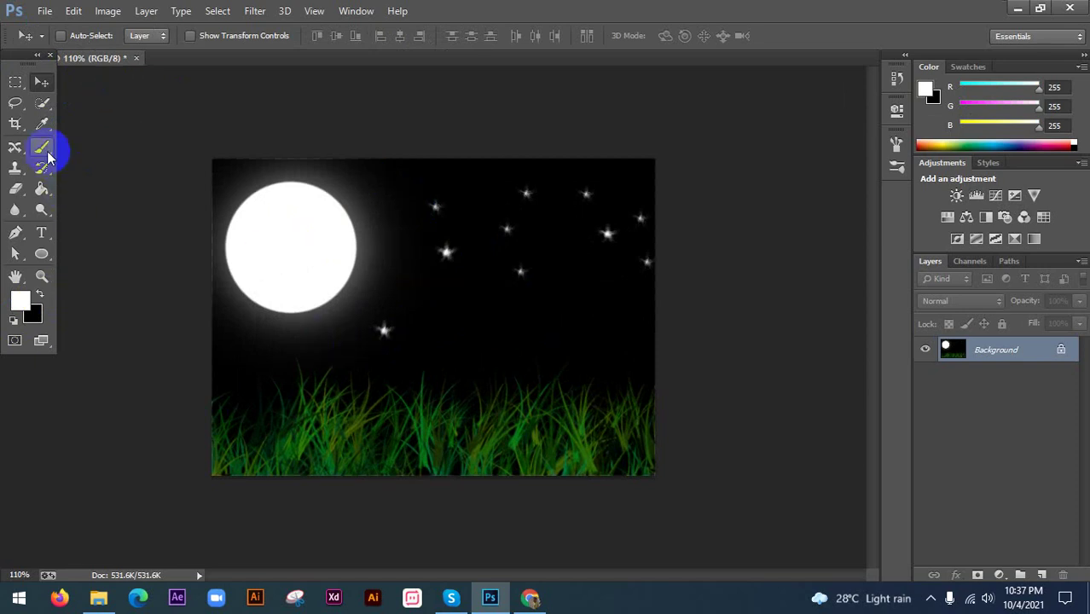
left_click(49, 154)
left_click(81, 36)
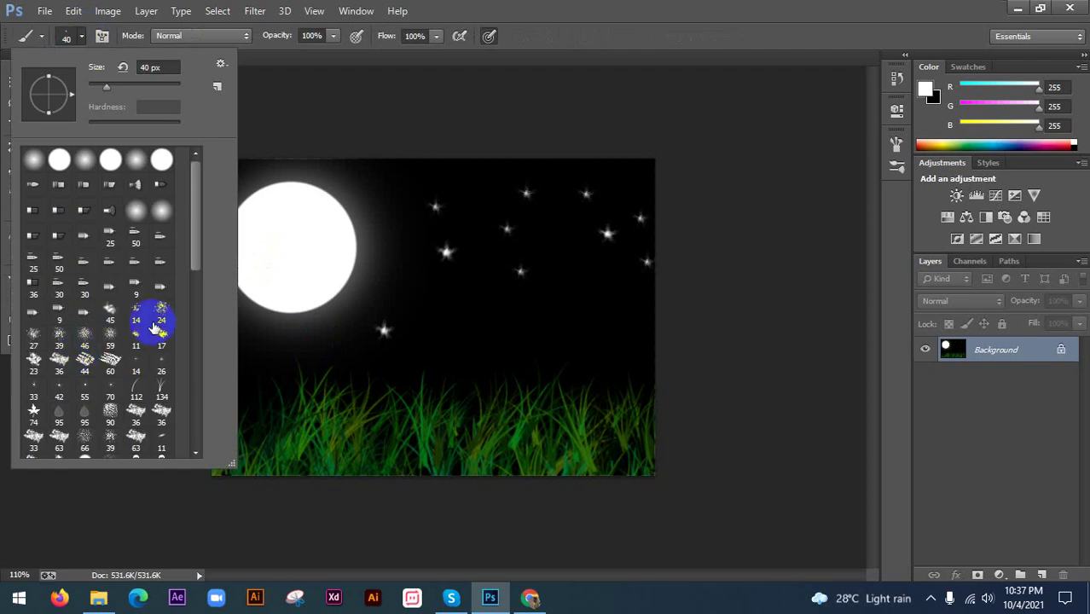
scroll(91, 290, "down", 2)
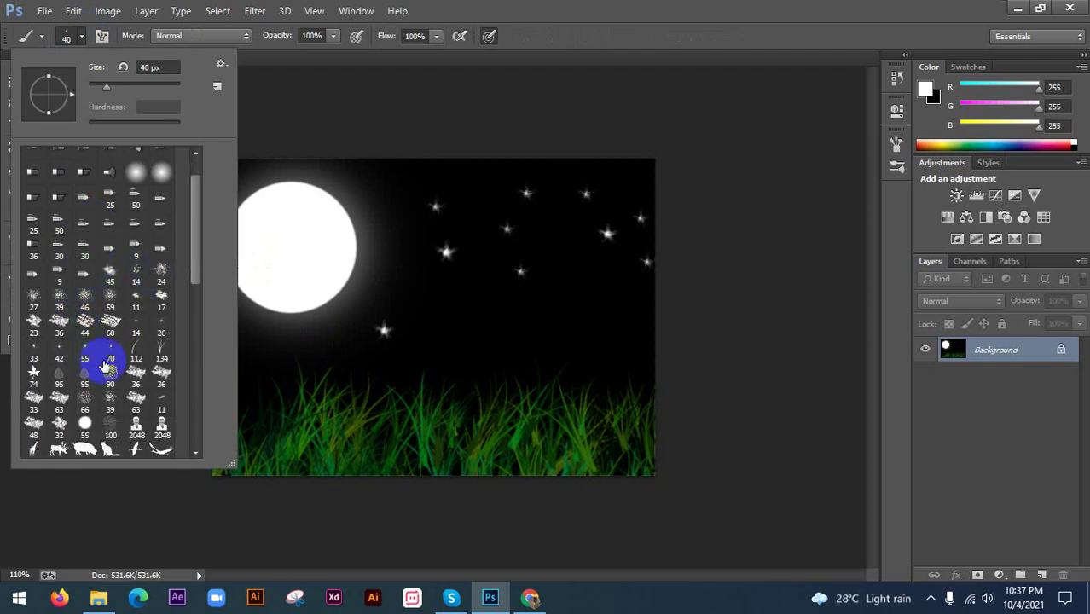
scroll(105, 366, "down", 1)
scroll(98, 380, "up", 2)
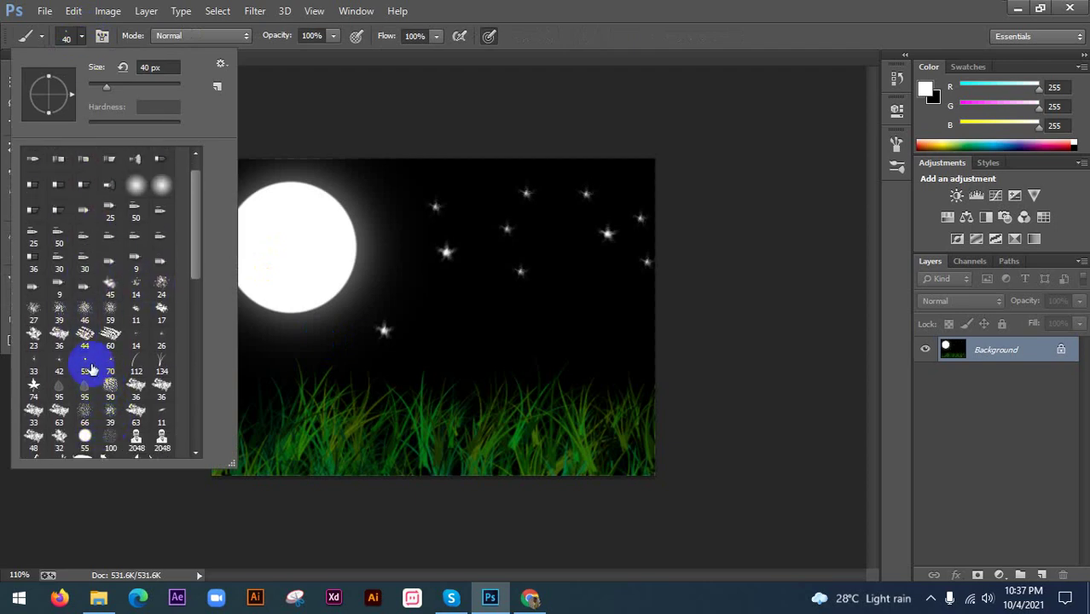
left_click(56, 235)
left_click(110, 185)
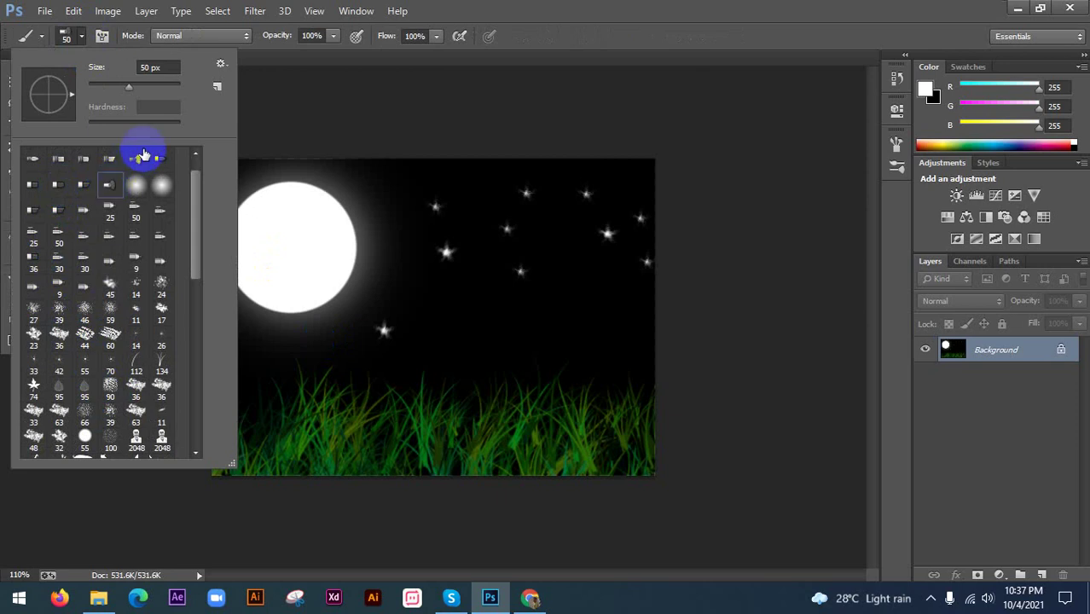
left_click(524, 290)
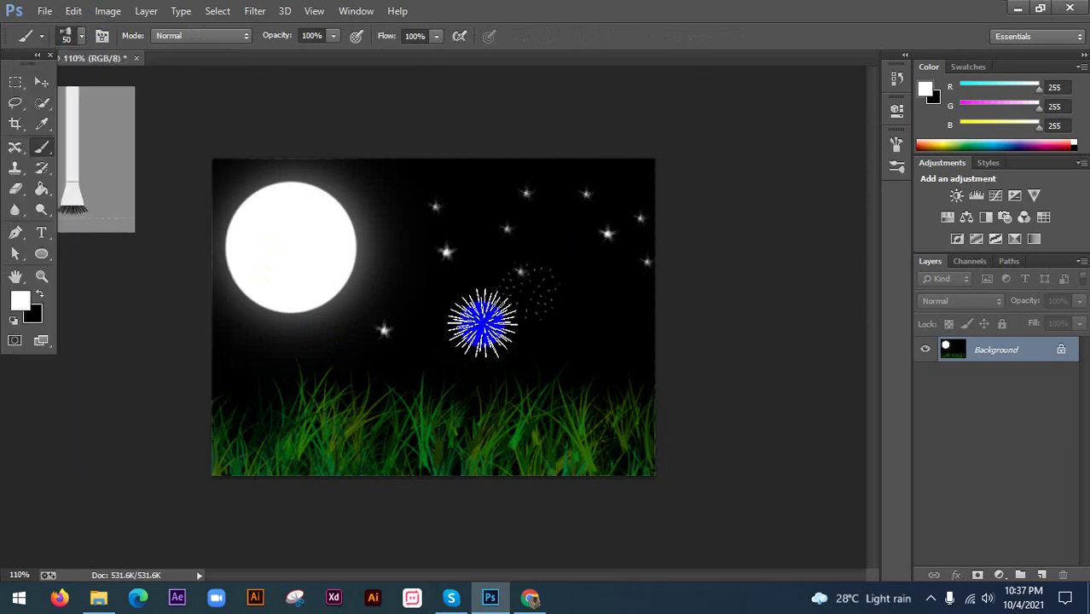
left_click(67, 36)
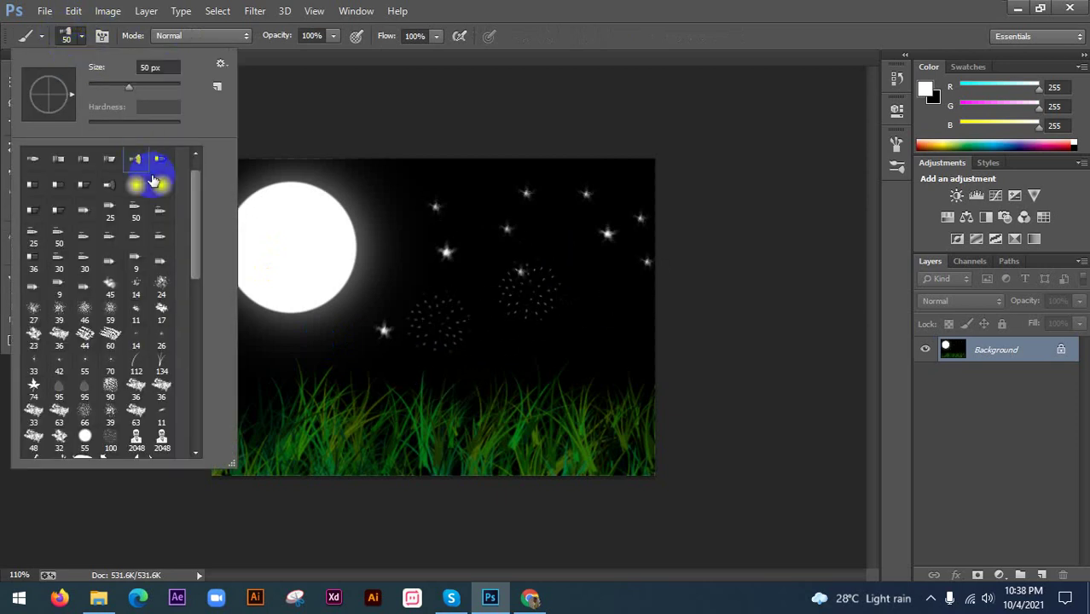
left_click(489, 294)
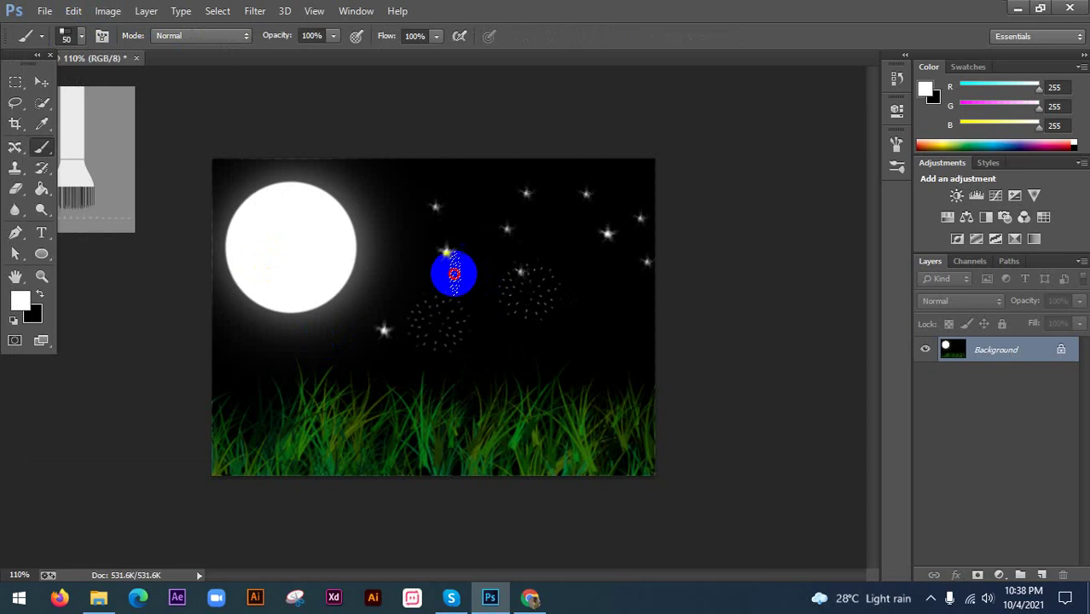
- Paint white bristle streaks across the upper-right sky, then set the foreground to red ee1a1a
mouse_move(448, 271)
left_mouse_down()
mouse_move(608, 229)
mouse_move(445, 319)
mouse_move(479, 339)
mouse_move(571, 272)
mouse_move(462, 287)
mouse_move(528, 188)
mouse_move(470, 248)
mouse_move(555, 403)
left_mouse_up()
left_click(40, 295)
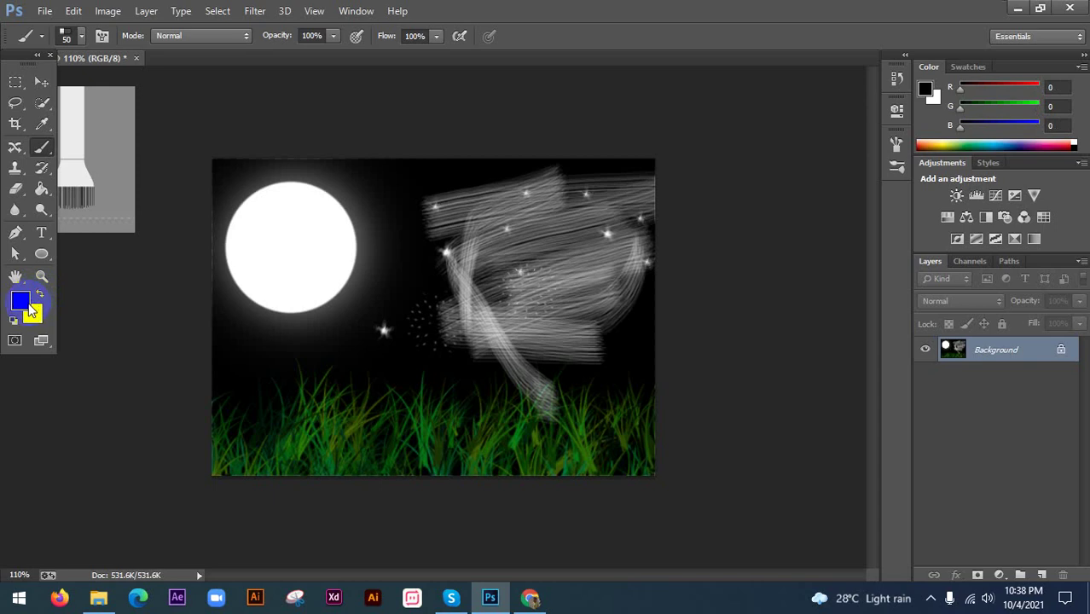
left_click(27, 305)
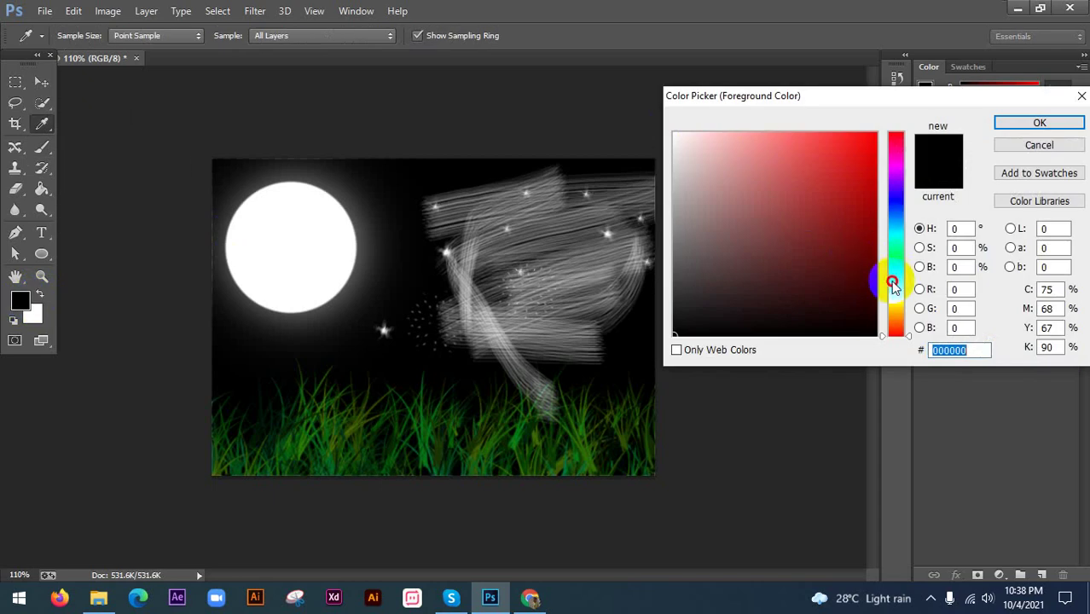
left_click(854, 146)
left_click(1061, 119)
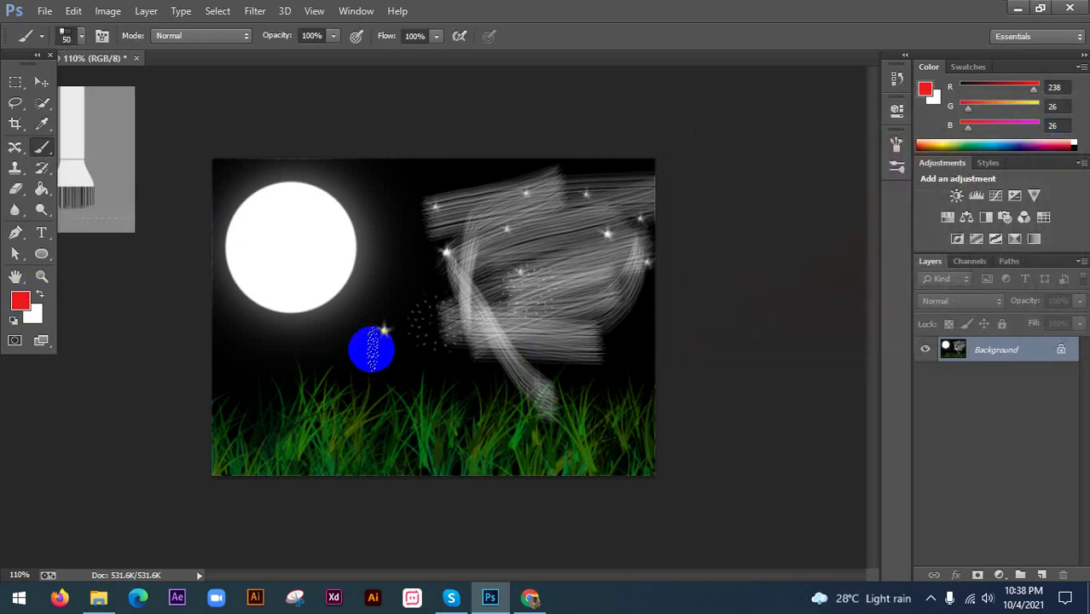
- Brush a broad red bristle band across the canvas above the grass
mouse_move(365, 349)
left_mouse_down()
mouse_move(547, 360)
mouse_move(591, 382)
mouse_move(730, 401)
left_mouse_up()
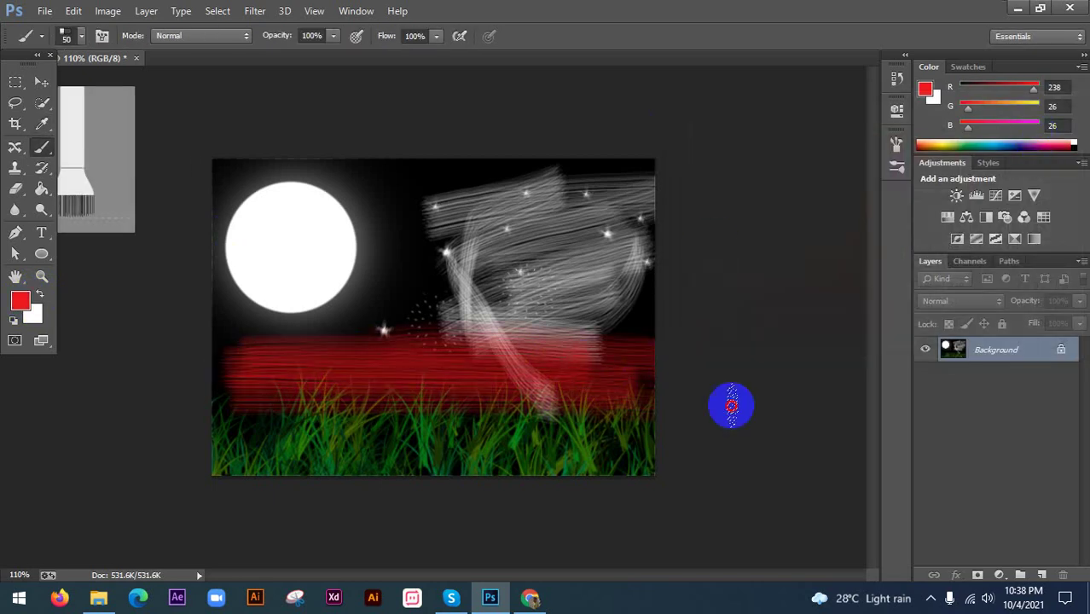
mouse_move(645, 281)
left_mouse_down()
mouse_move(383, 232)
mouse_move(400, 328)
left_mouse_up()
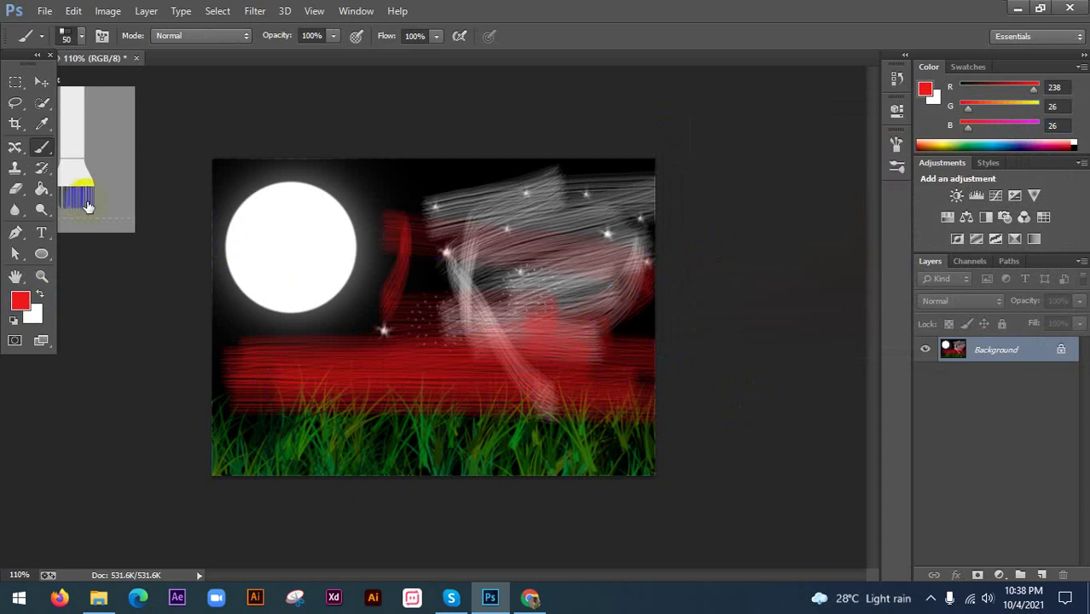
left_click(40, 81)
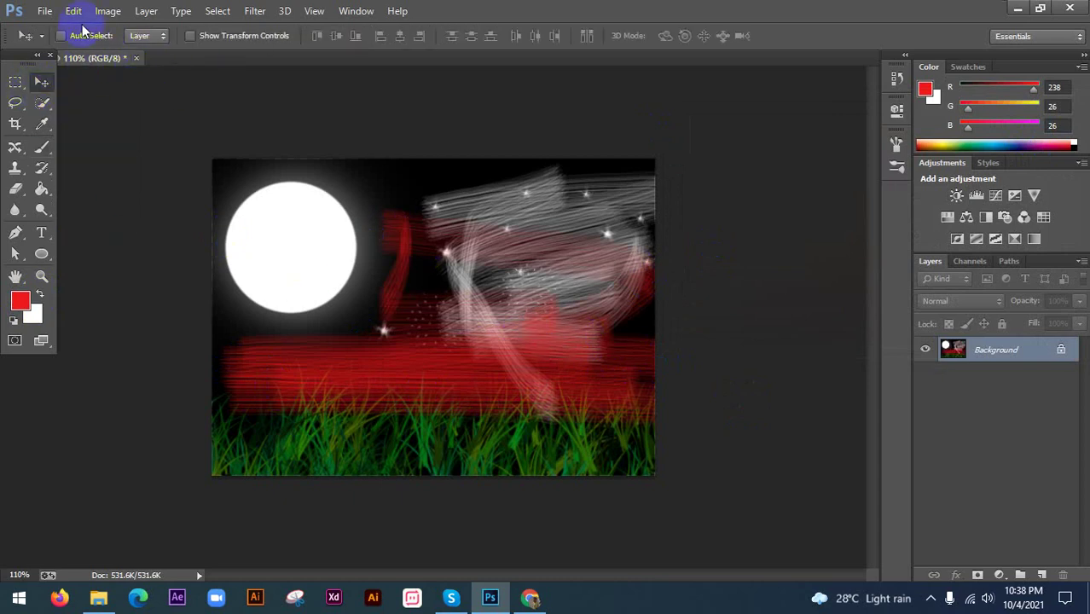
left_click(41, 147)
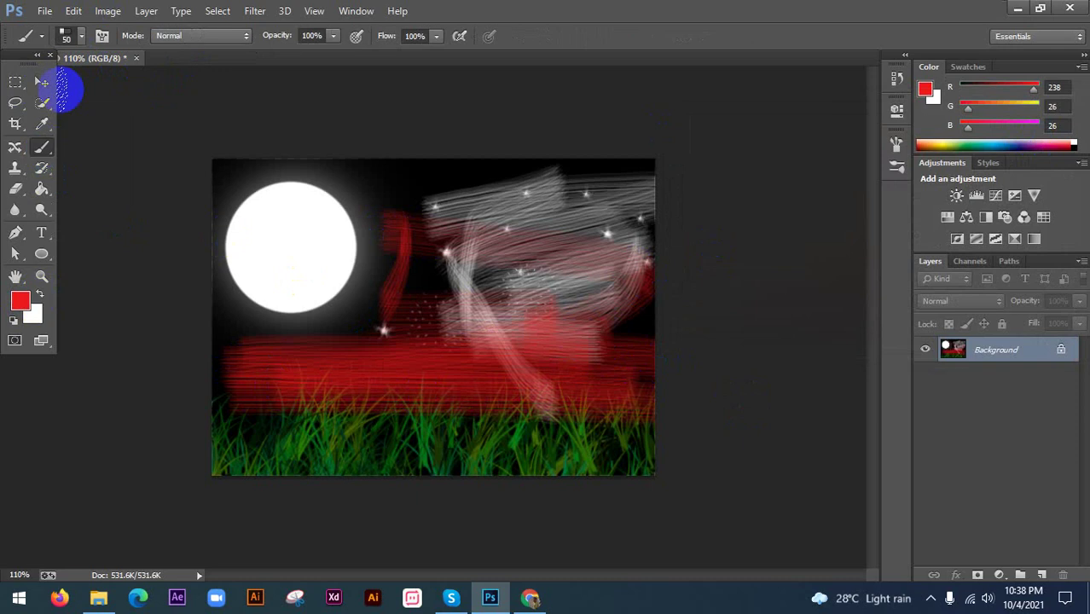
left_click(81, 39)
- Try loading Square Brushes (cancelled) and cycle brush list views back to small thumbnails
left_click(220, 64)
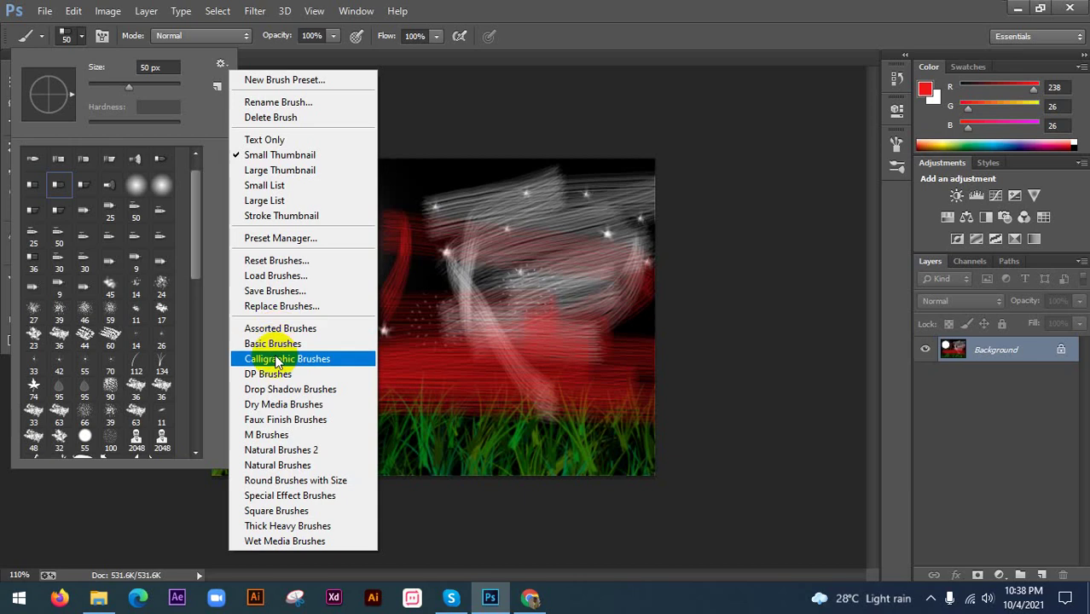
left_click(271, 511)
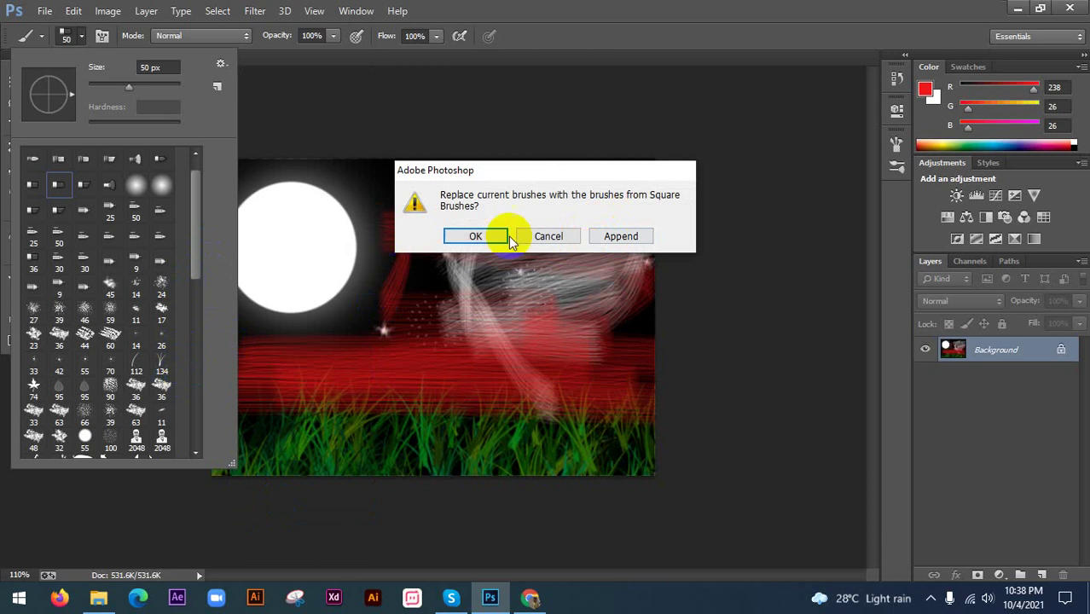
left_click(548, 236)
mouse_move(200, 195)
left_mouse_down()
mouse_move(203, 285)
mouse_move(205, 170)
left_mouse_up()
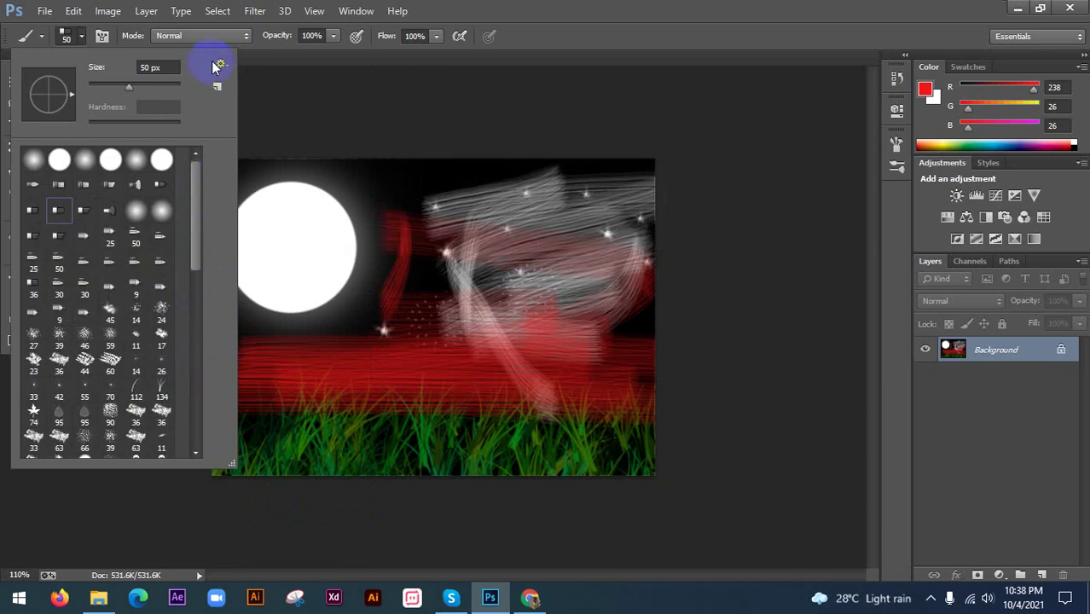
left_click(217, 66)
left_click(273, 171)
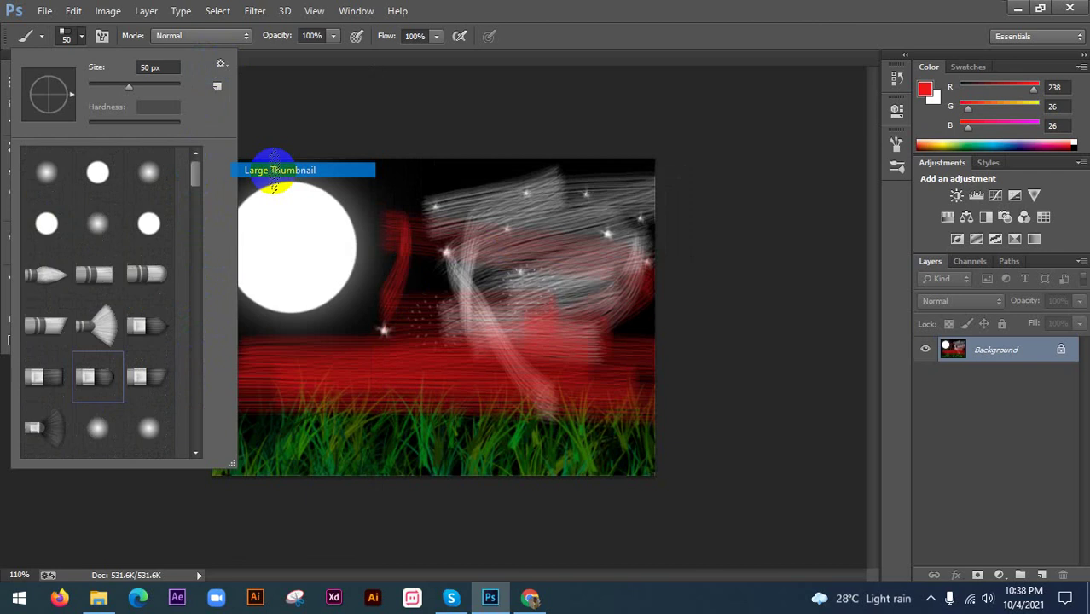
left_click(220, 64)
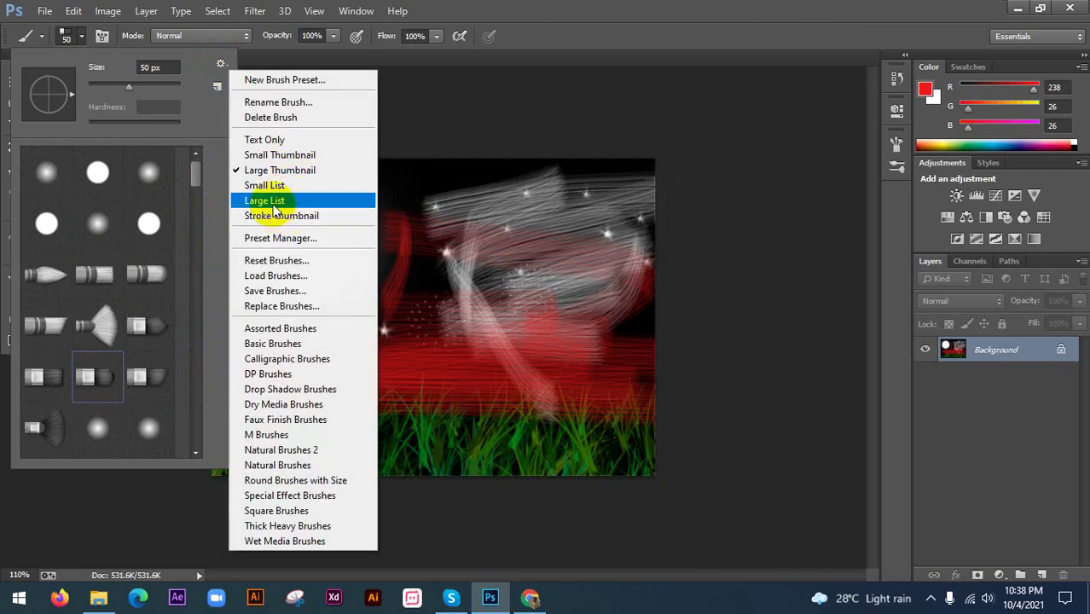
left_click(283, 139)
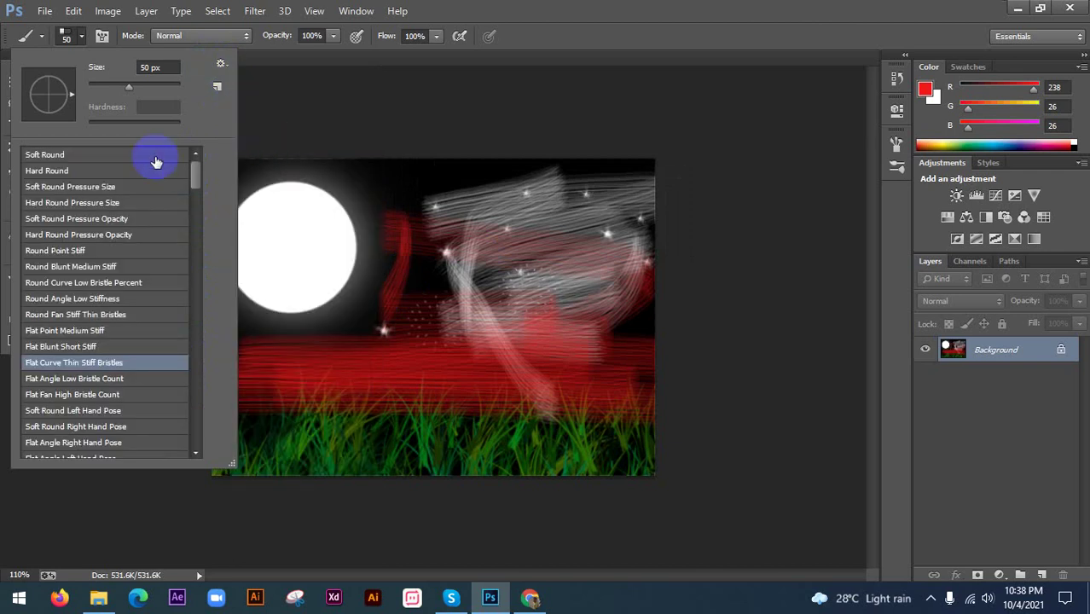
left_click(219, 65)
left_click(274, 154)
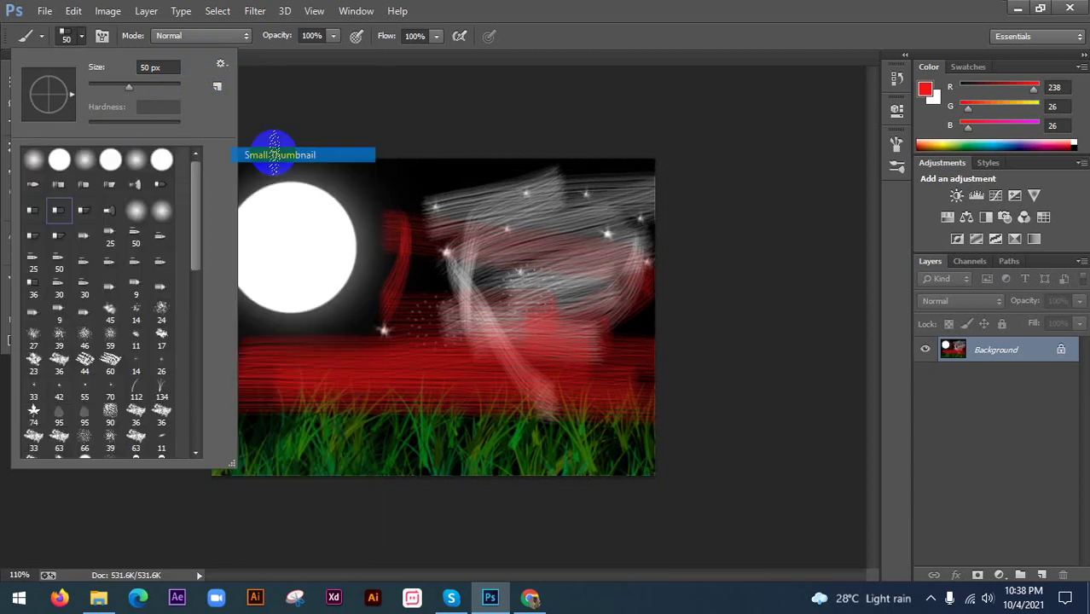
- Move the blue-and-yellow circle down and right beside the moon
left_click(463, 58)
left_click(43, 81)
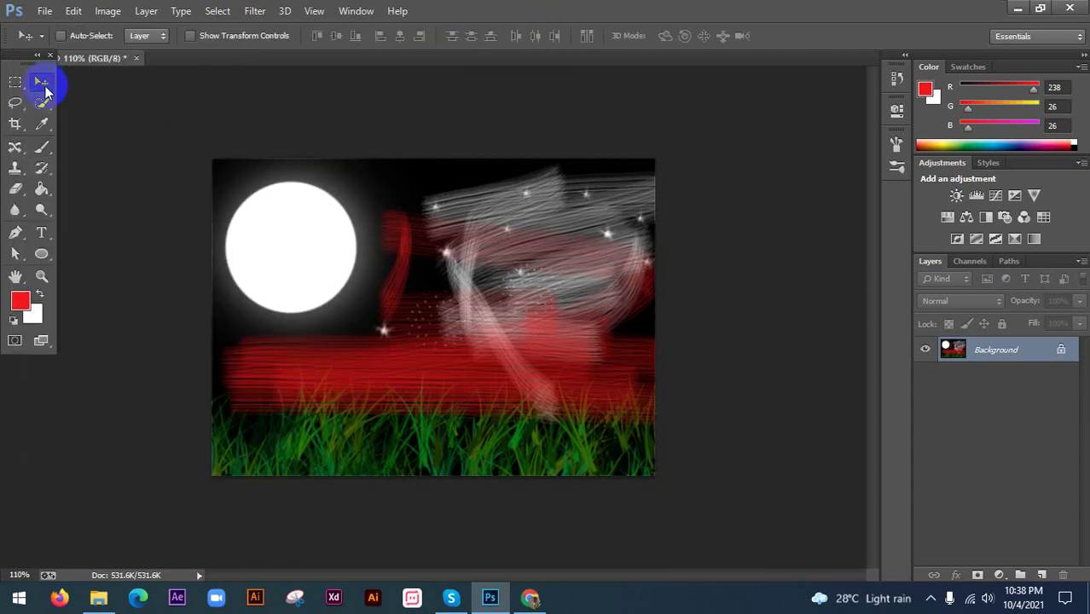
left_click_drag(354, 220, 365, 242)
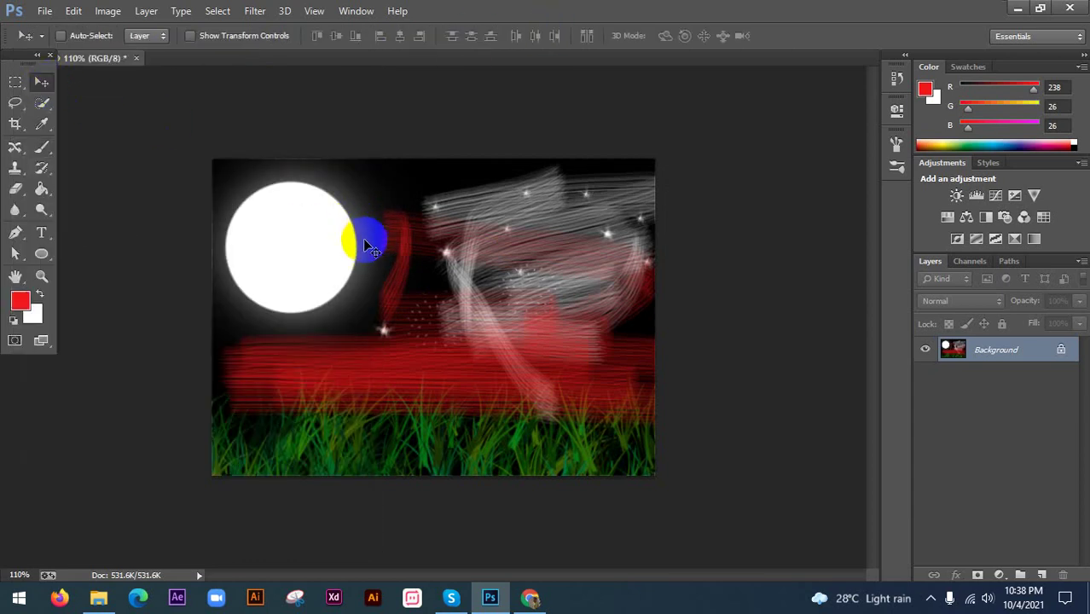
- Google 'free brush download' in Chrome and open the Brusheezy Free Brushes result in a new tab
left_click(530, 597)
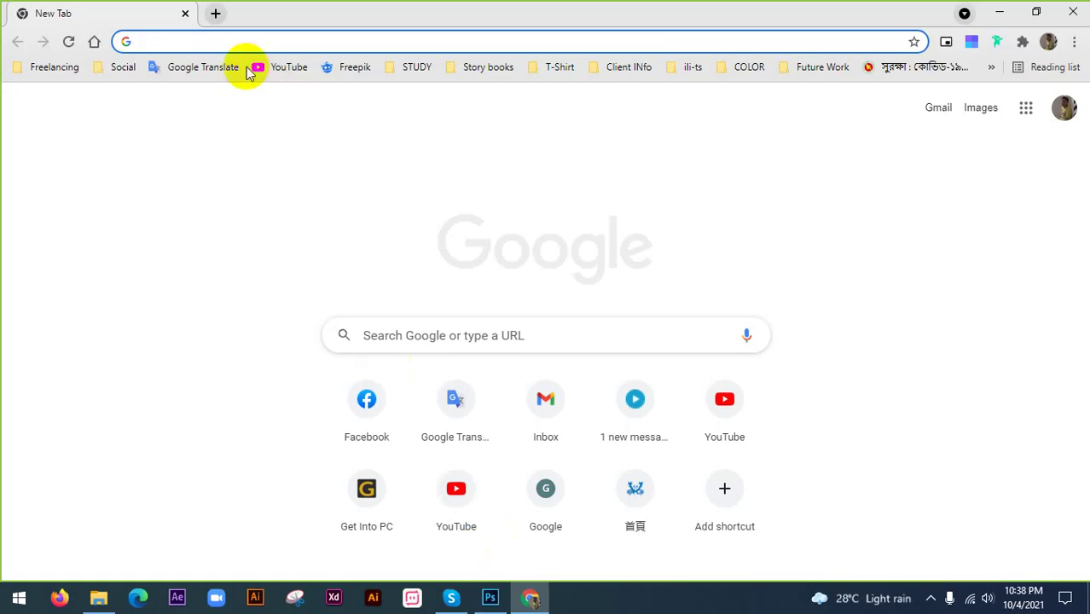
type("br")
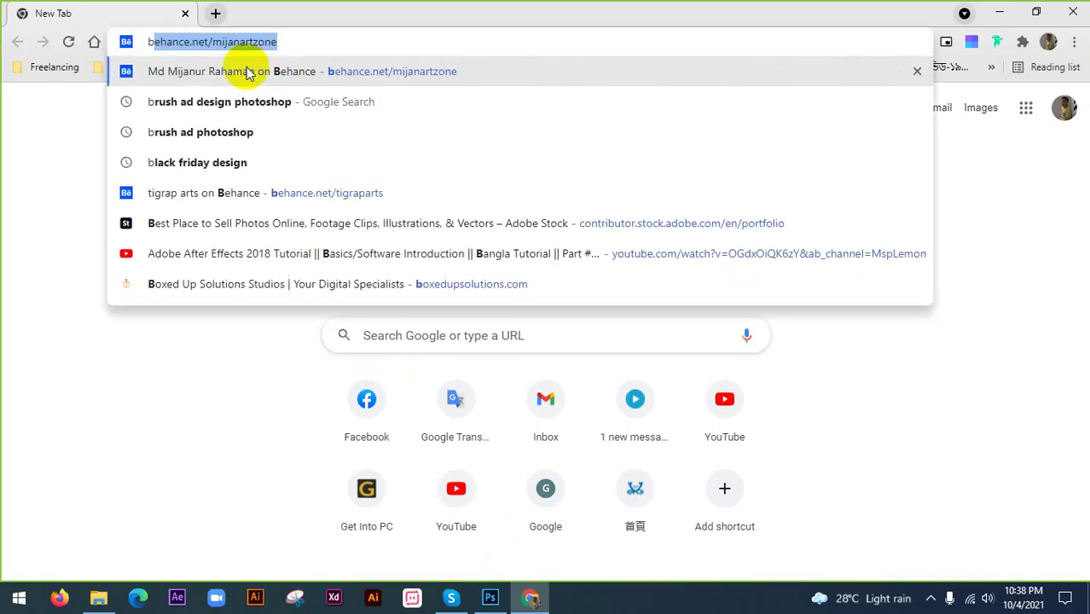
type("u")
key("BackSpace")
key("BackSpace")
type("r")
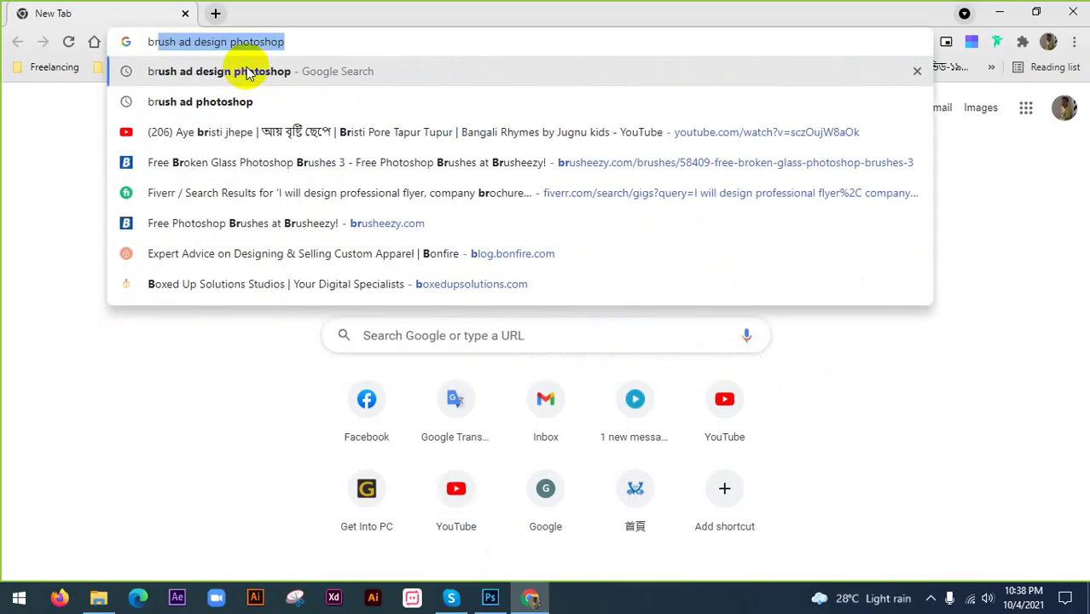
type("u")
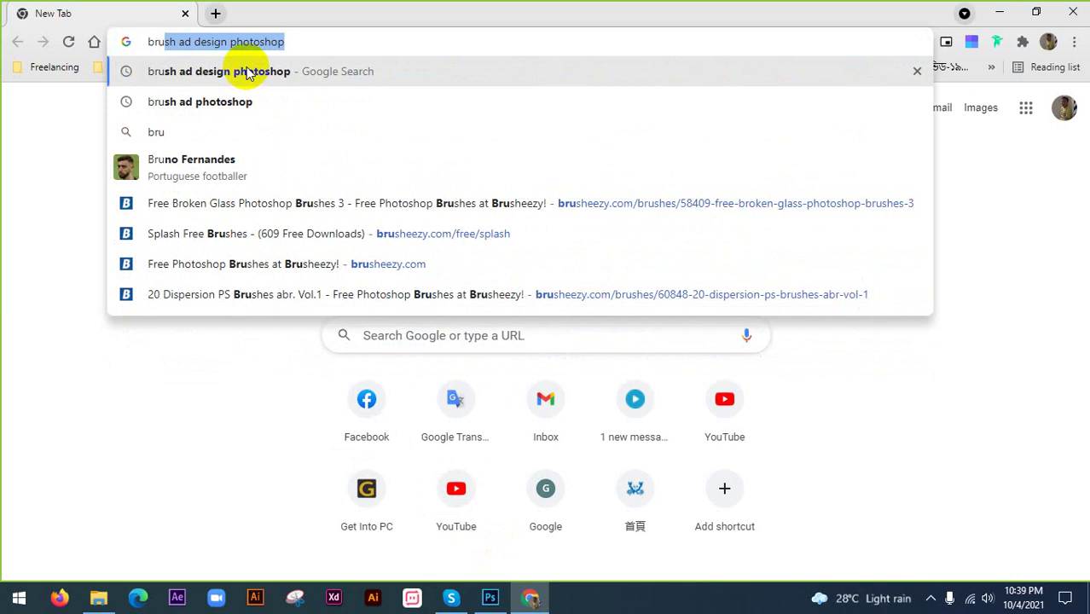
key("BackSpace")
key("BackSpace")
key("BackSpace")
key("BackSpace")
type("free ")
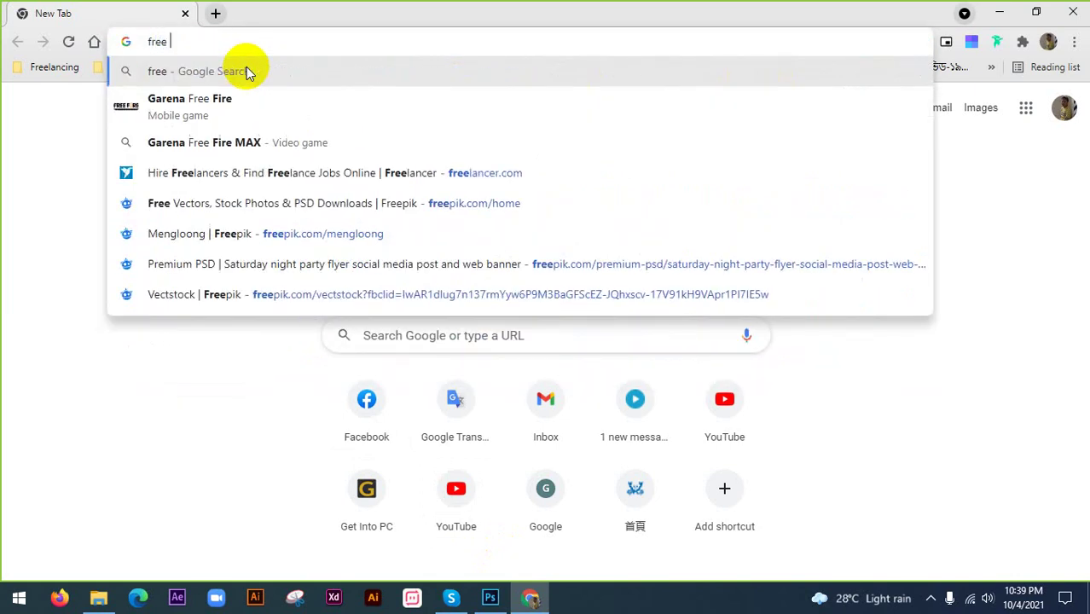
type("brush d")
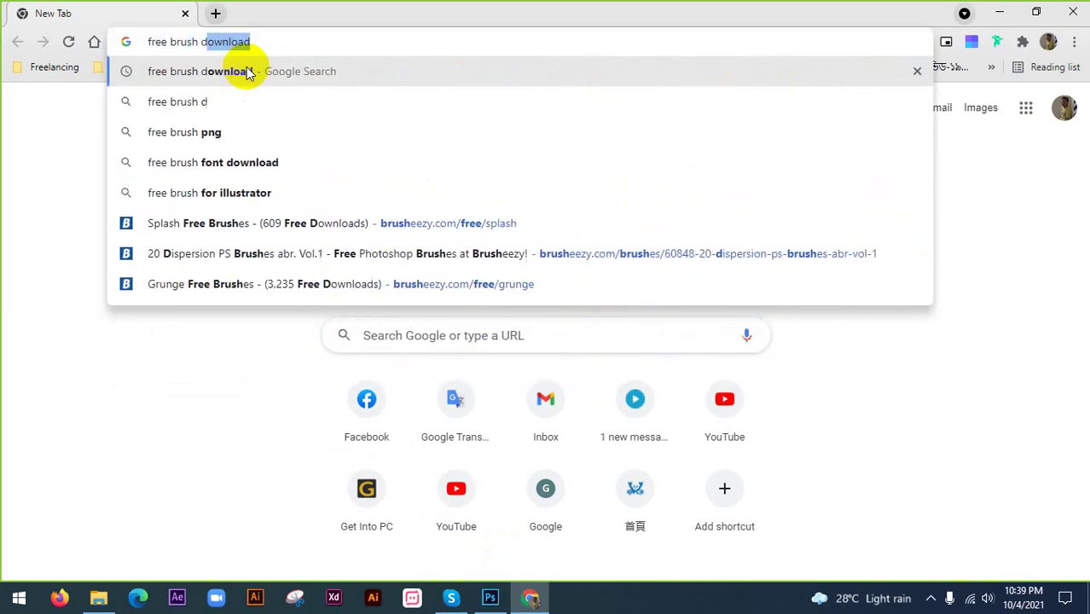
type("o")
left_click(247, 72)
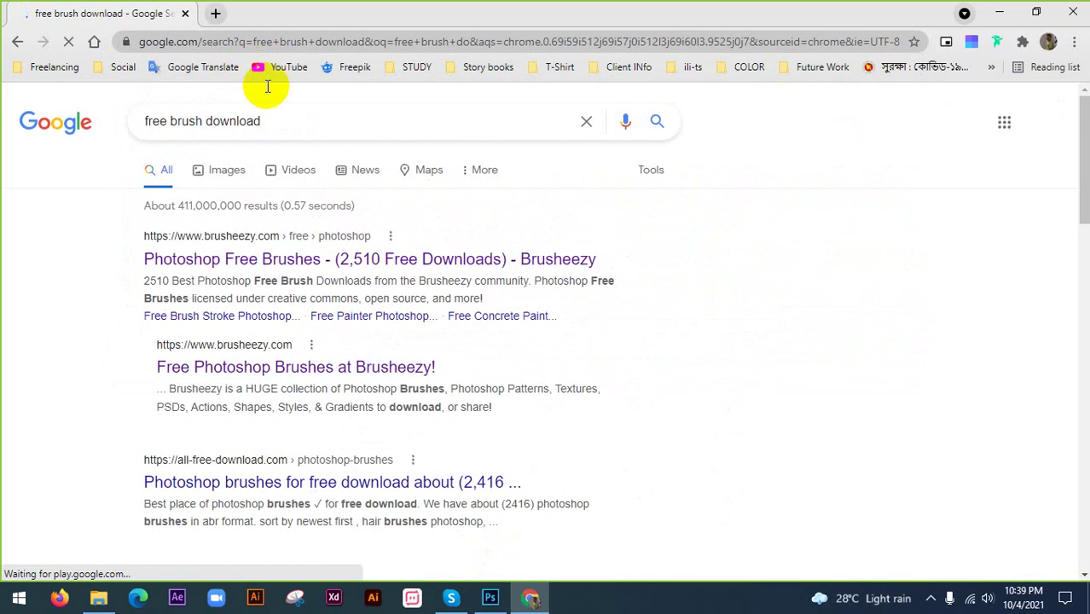
left_click(233, 259)
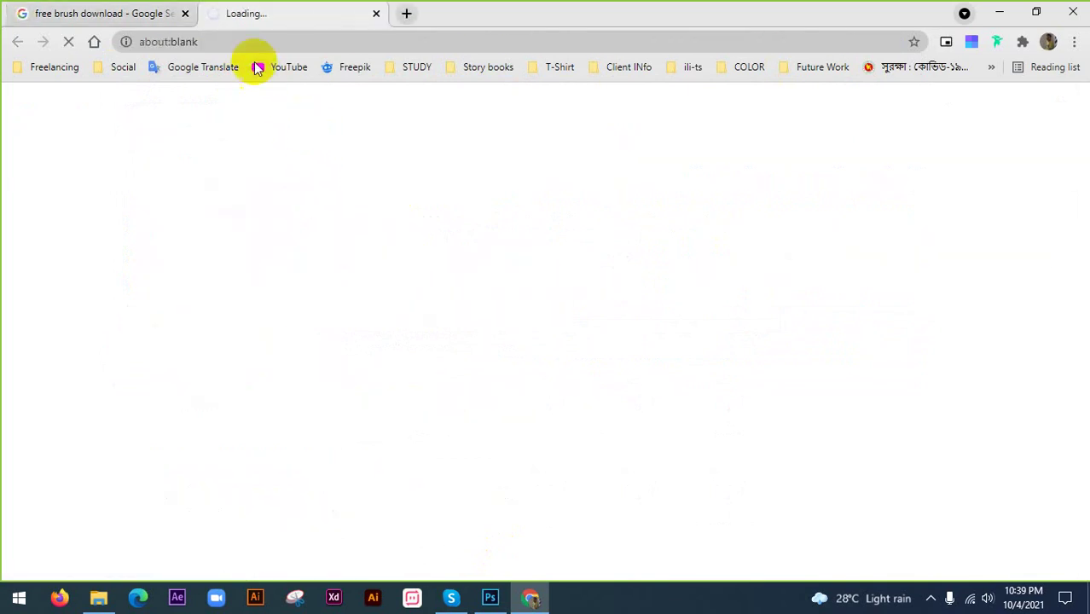
- Replace the Brusheezy search term with 'tree' and run the search
scroll(822, 353, "down", 3)
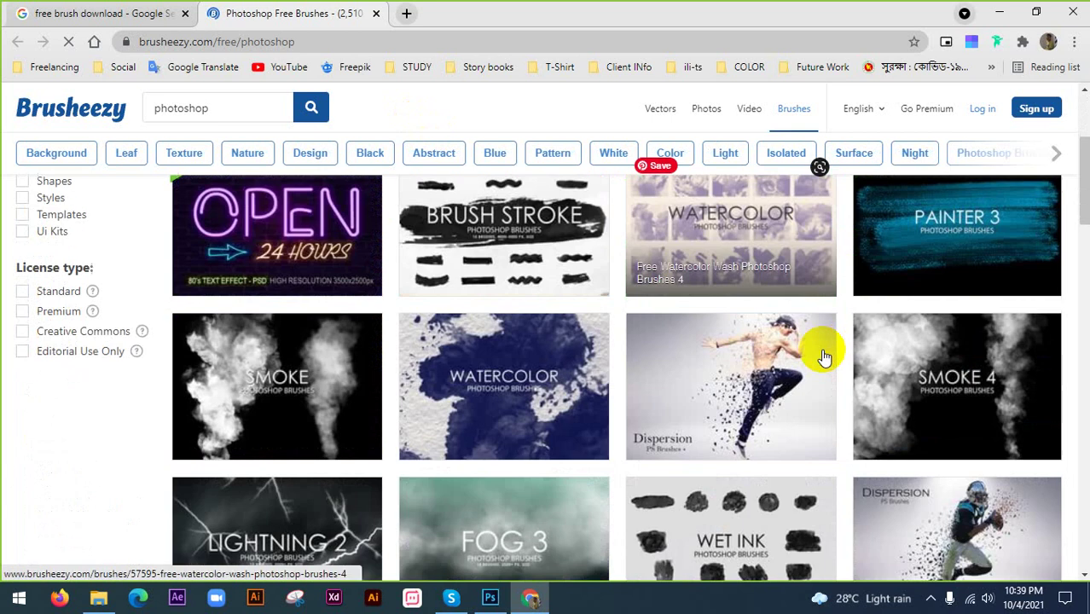
scroll(394, 297, "up", 3)
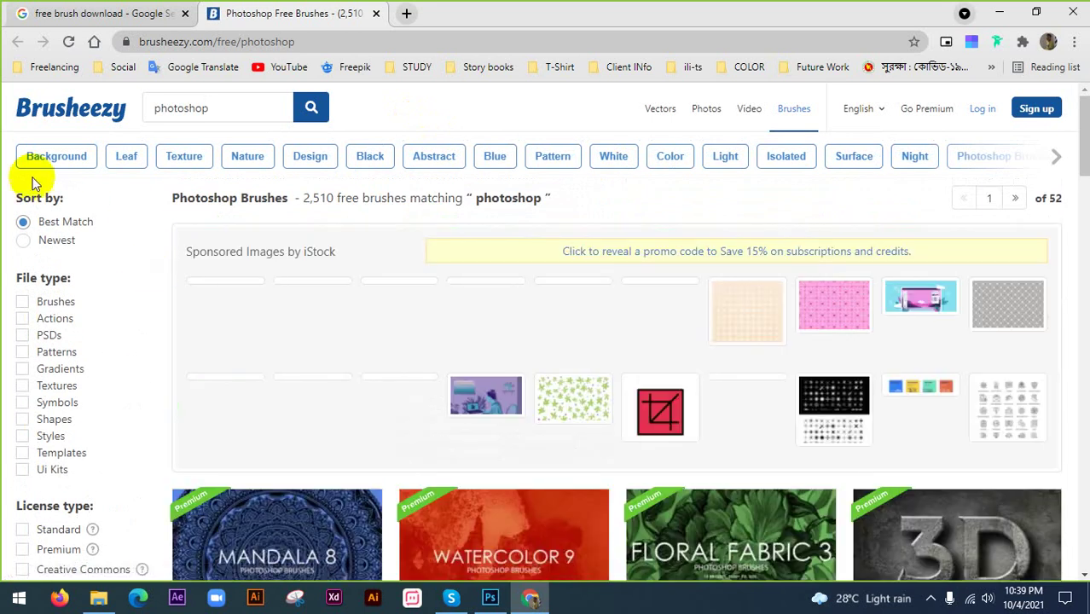
left_click_drag(243, 109, 140, 121)
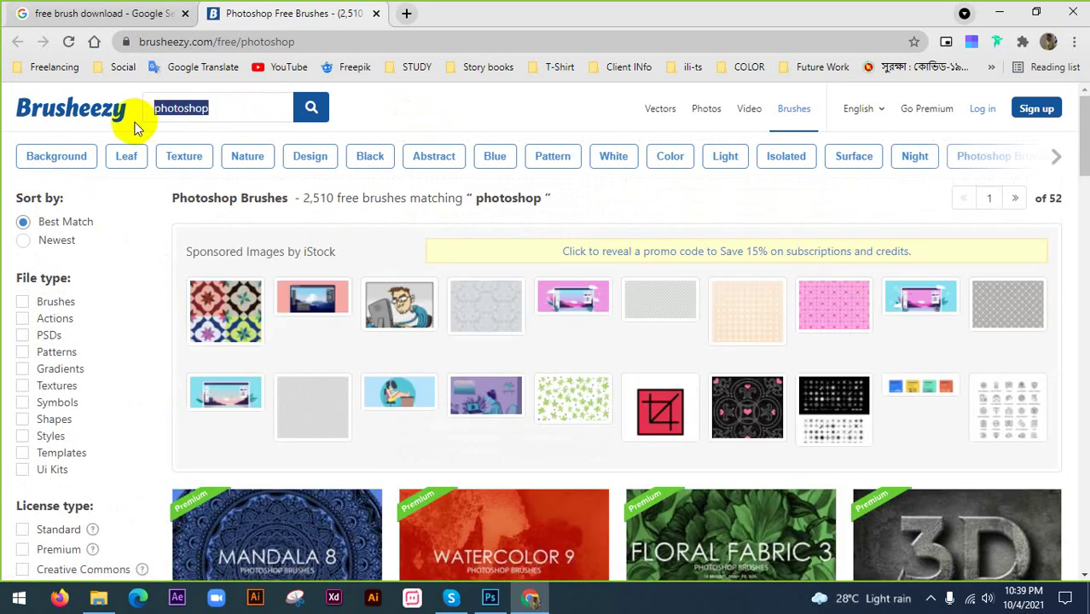
type("te")
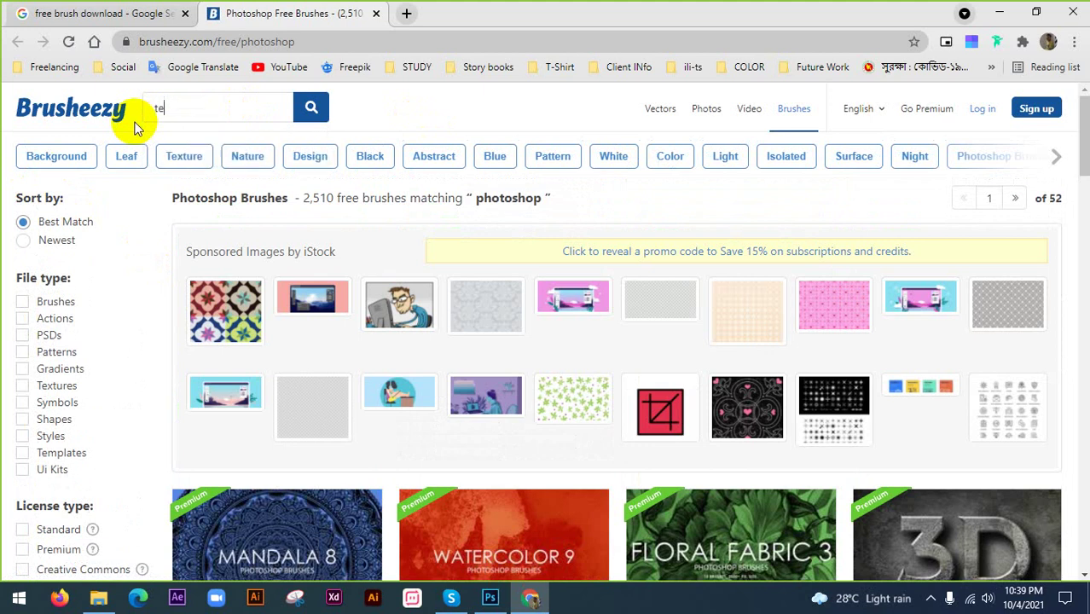
type("ee")
key("Return")
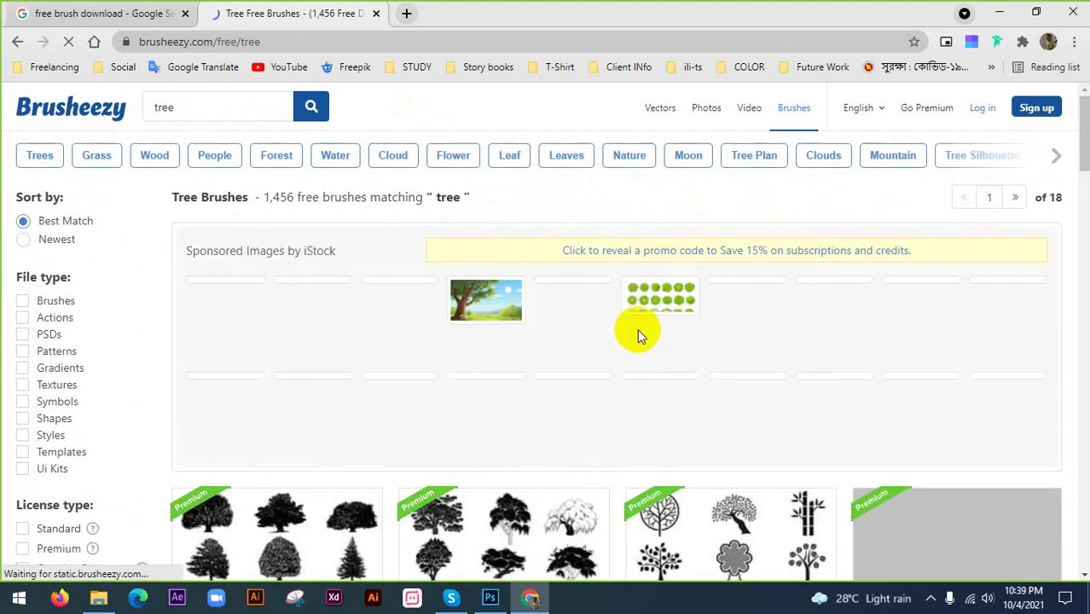
- Scroll through the 1,456 tree brush results, then return to Photoshop
scroll(637, 332, "down", 5)
scroll(235, 226, "up", 3)
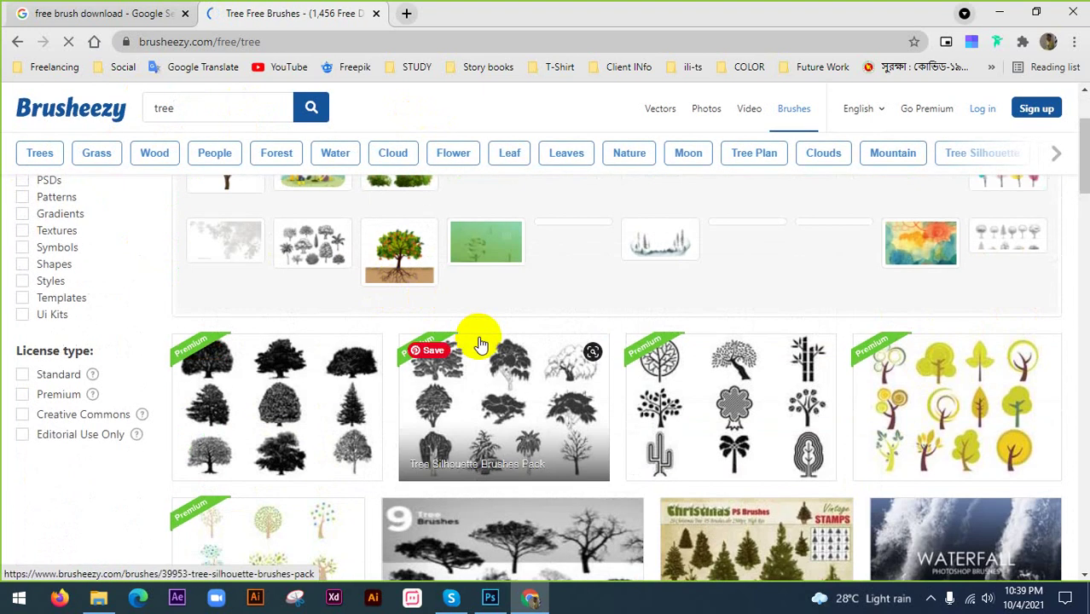
scroll(602, 313, "down", 2)
scroll(450, 413, "down", 2)
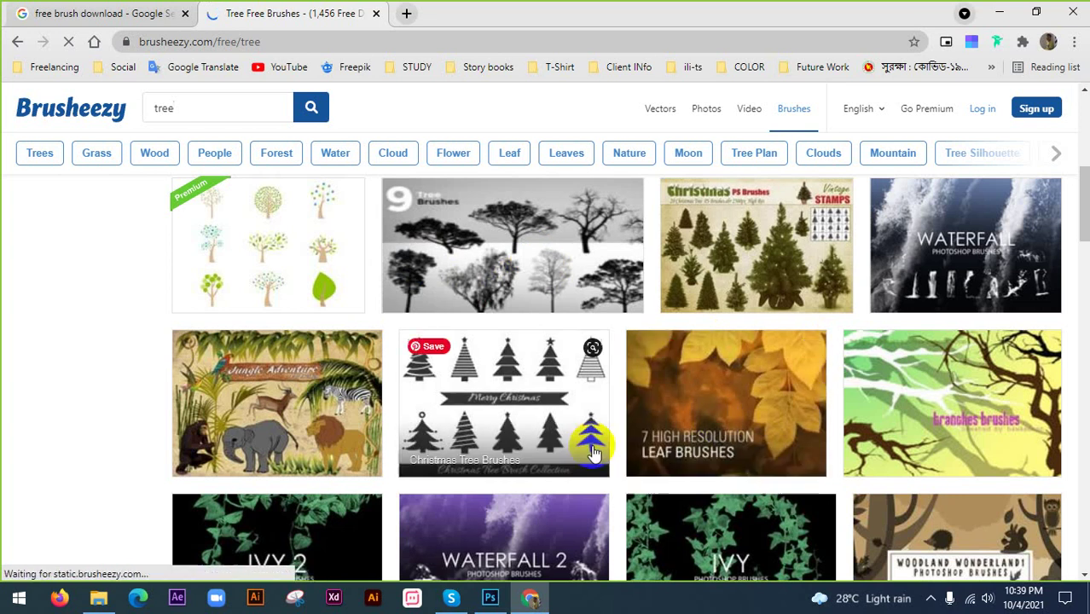
scroll(819, 341, "down", 2)
scroll(512, 367, "down", 2)
scroll(308, 388, "down", 1)
scroll(308, 388, "down", 1)
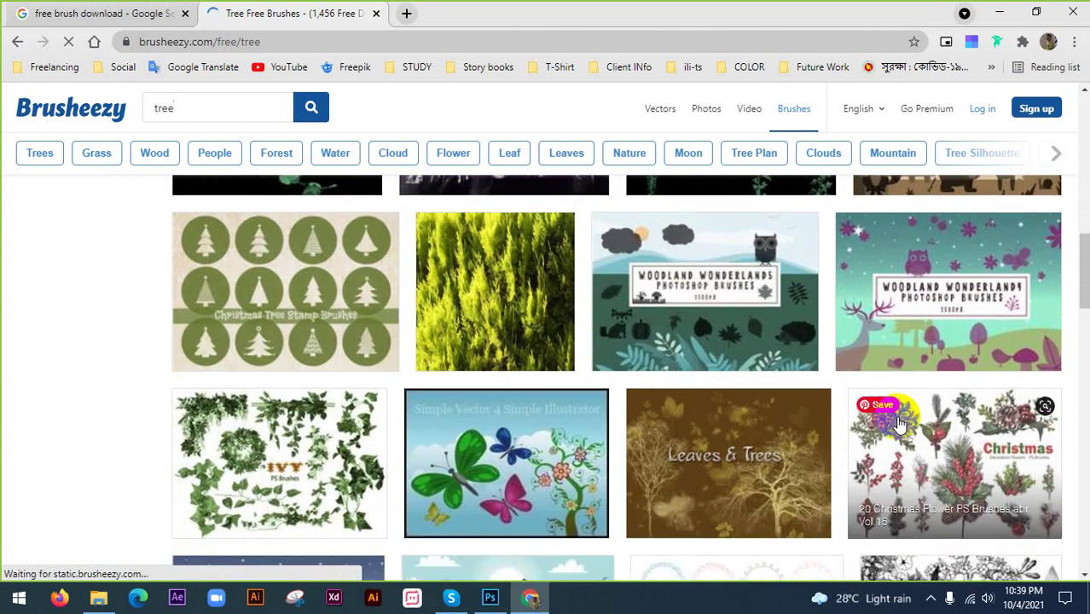
scroll(521, 409, "down", 2)
scroll(975, 354, "down", 2)
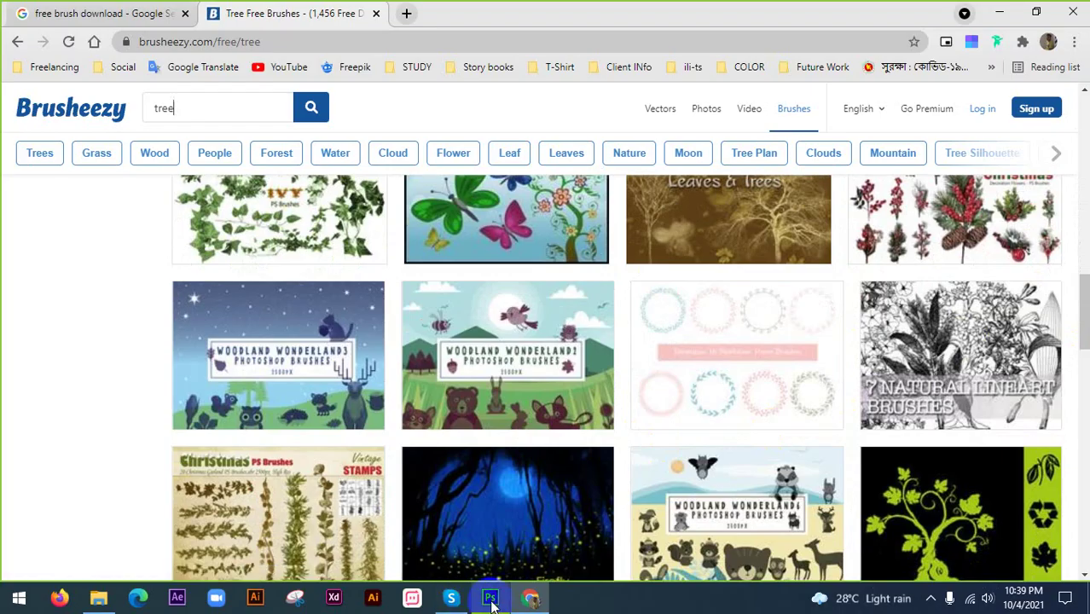
left_click(490, 597)
key("ctrl+BackSpace")
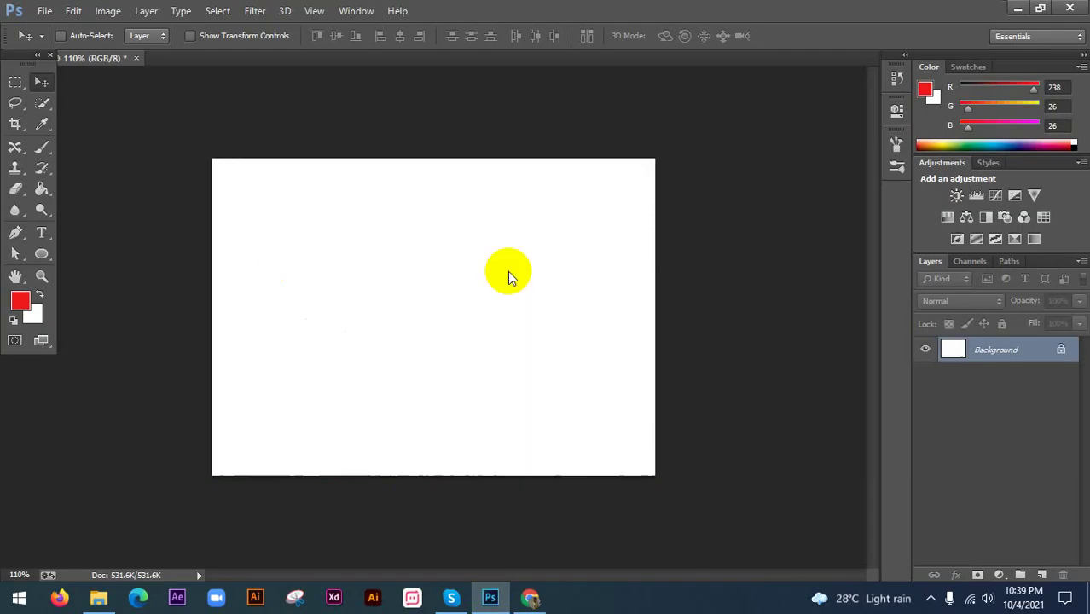
left_click(98, 597)
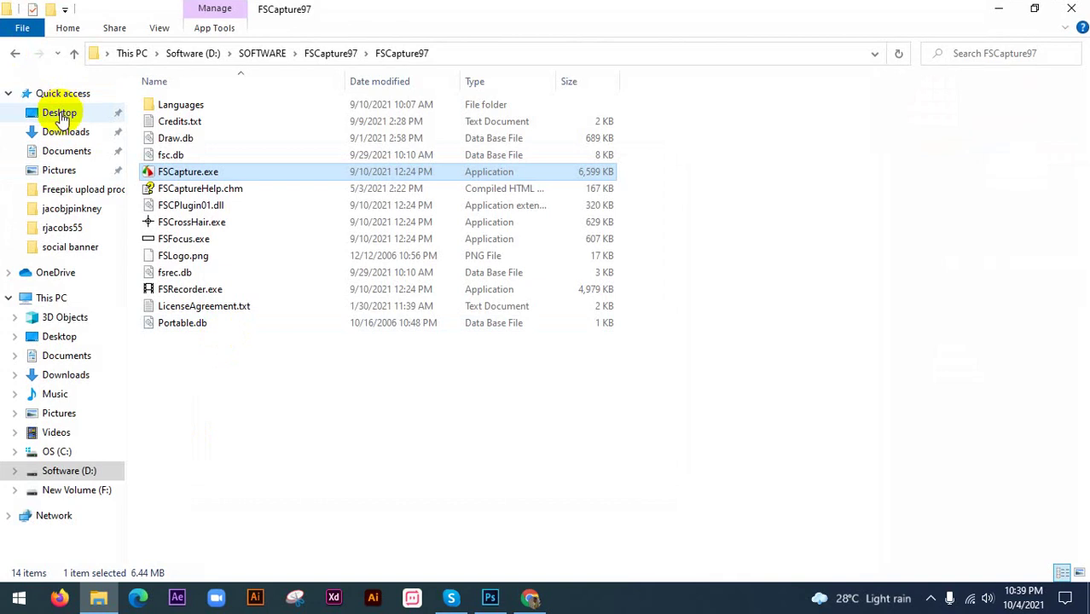
left_click(75, 109)
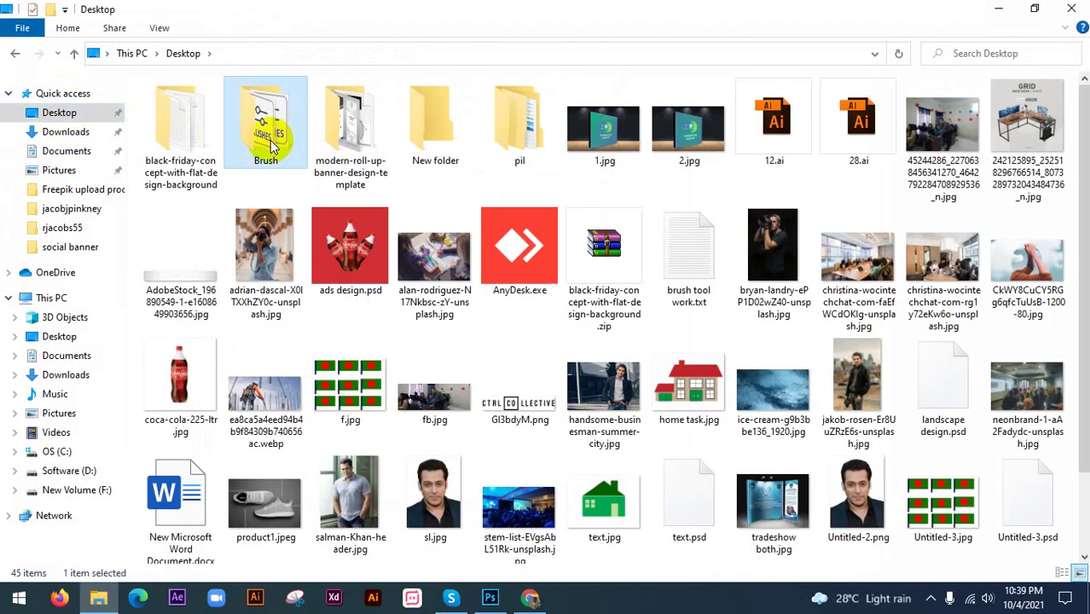
double_click(265, 120)
left_click(188, 222)
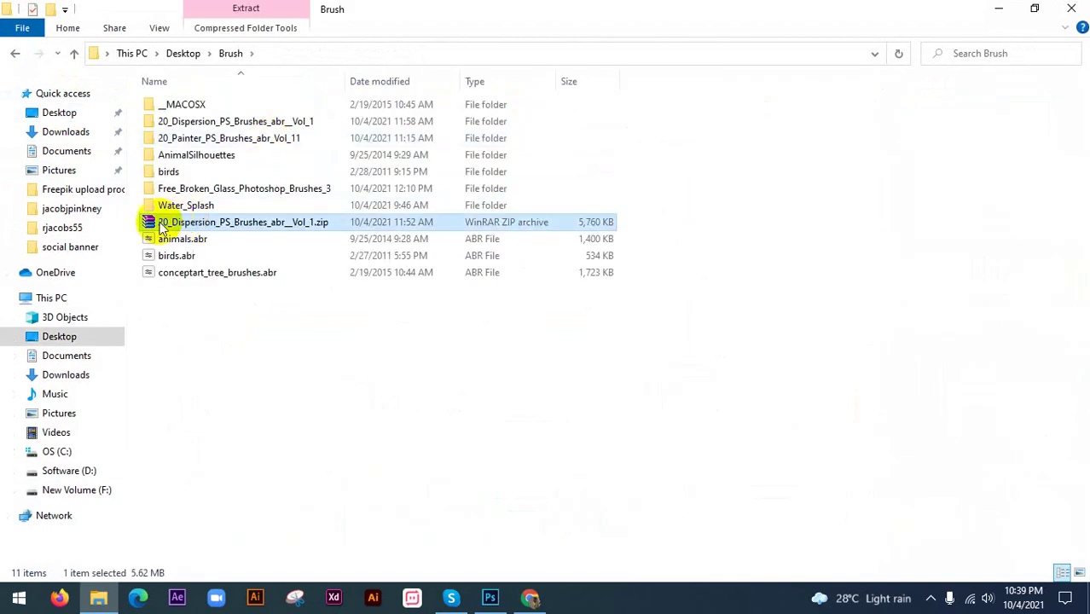
right_click(204, 226)
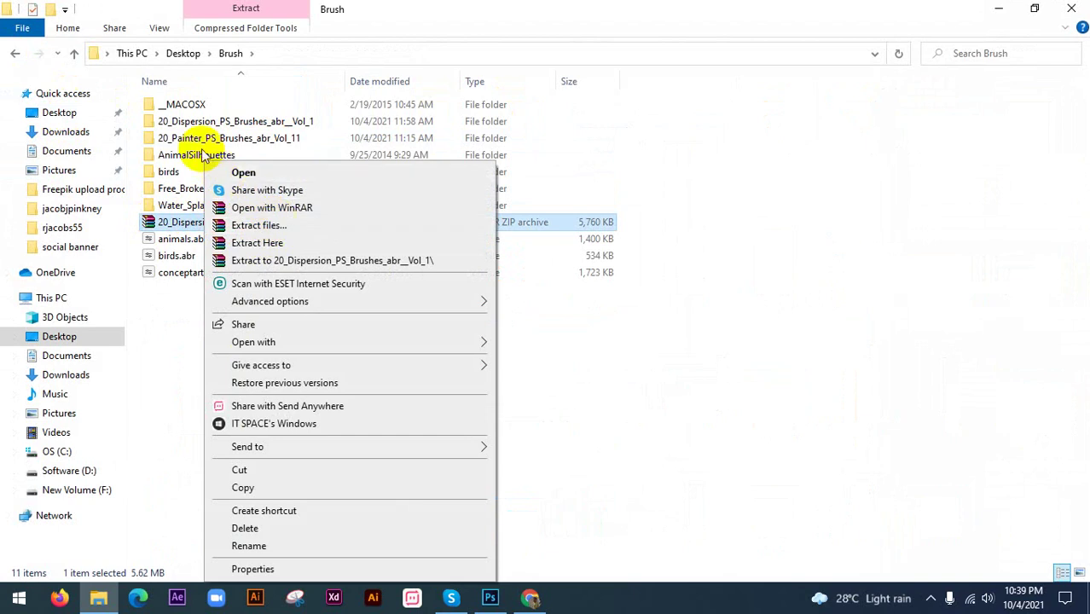
left_click(192, 138)
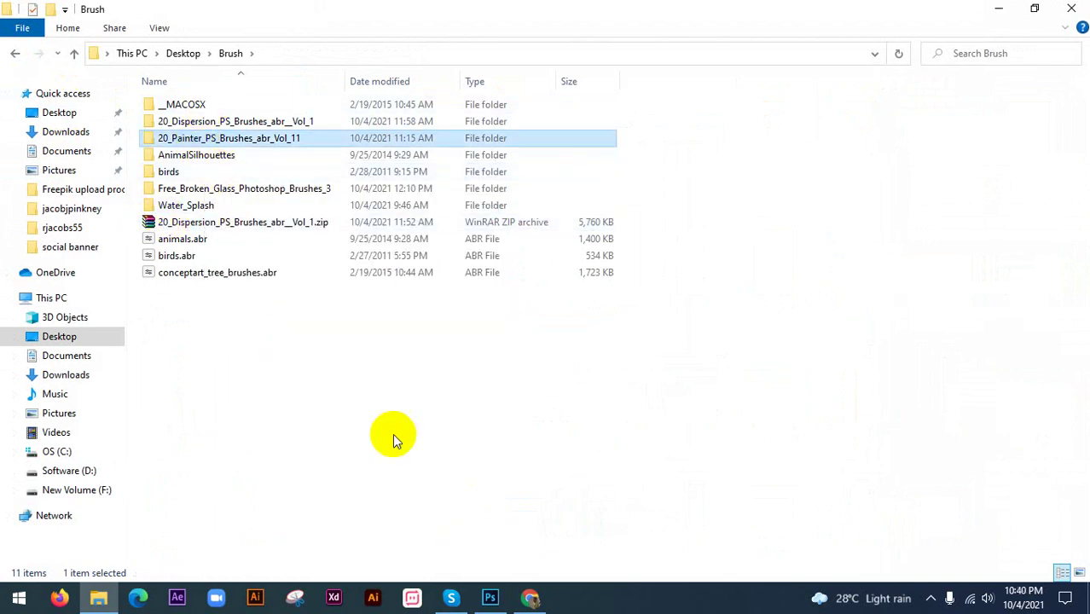
left_click(490, 597)
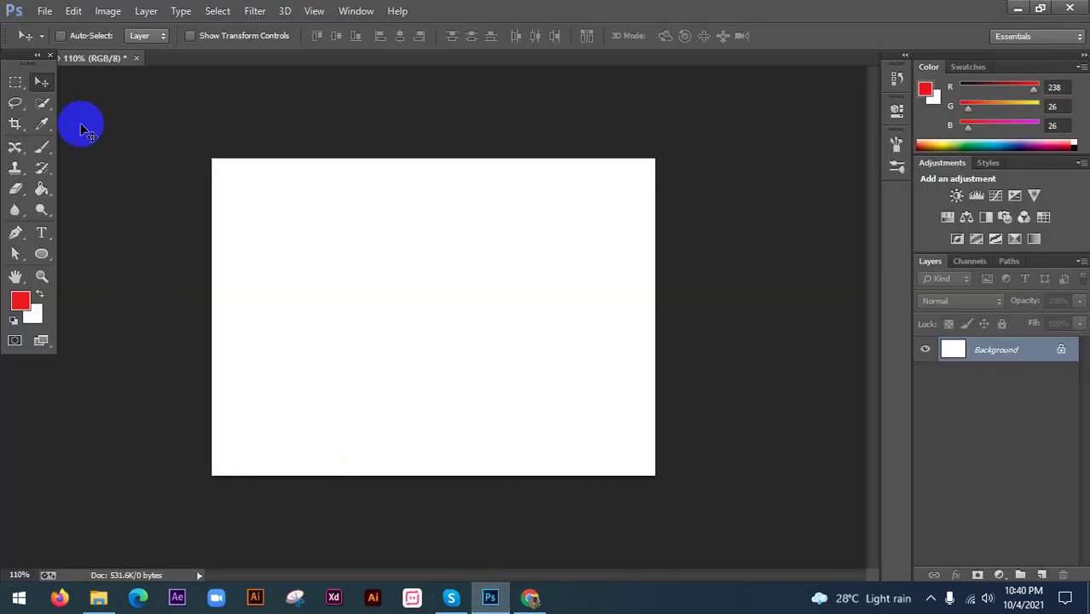
- Switch to the Brush tool and open the brush preset picker's options menu
left_click_drag(42, 147, 93, 145)
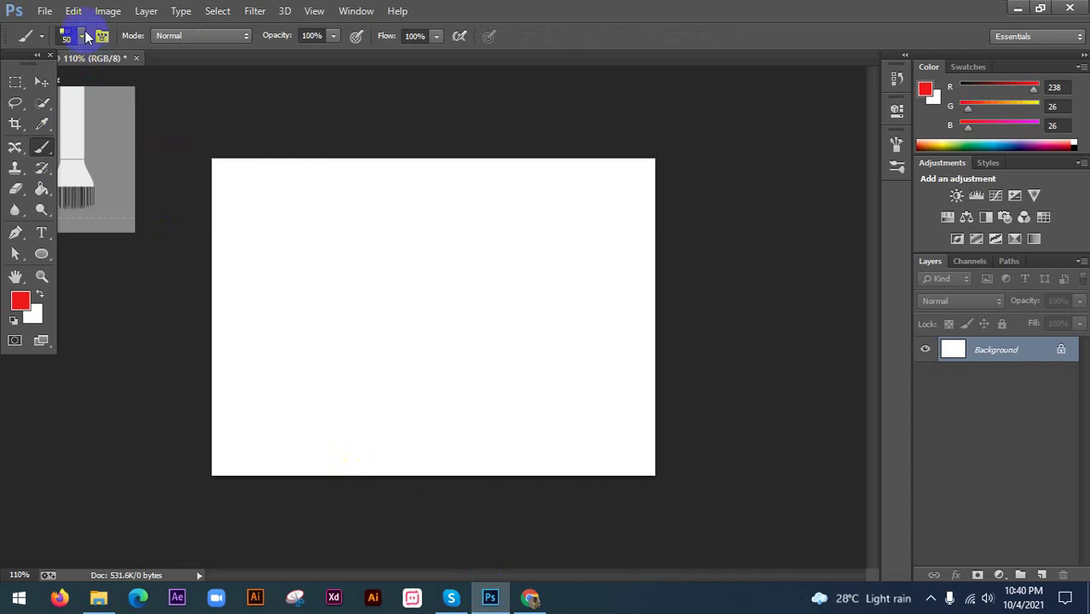
left_click(42, 86)
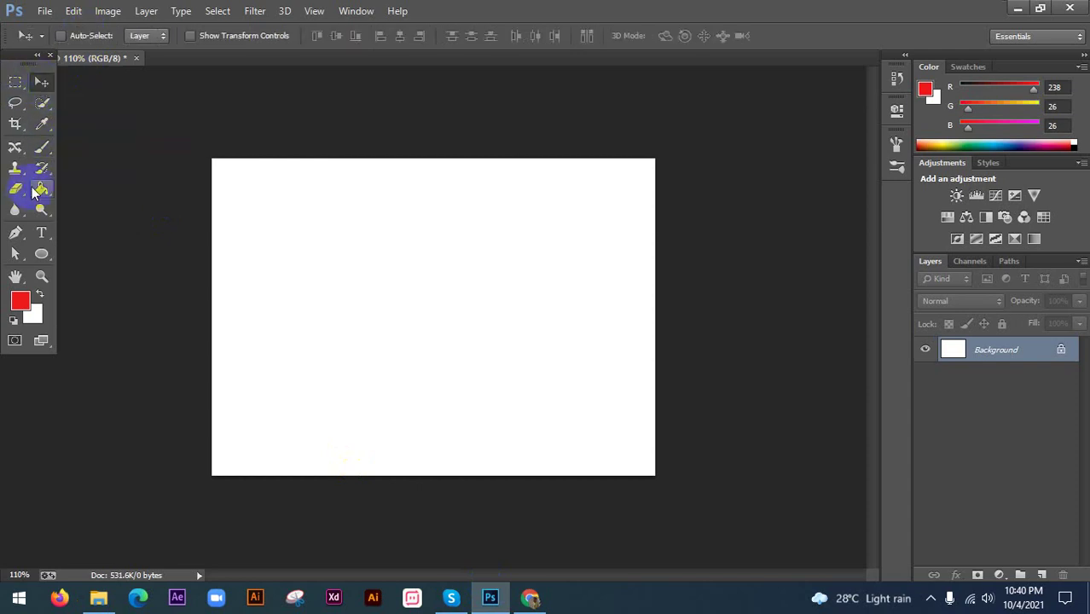
left_click(42, 151)
left_click(68, 36)
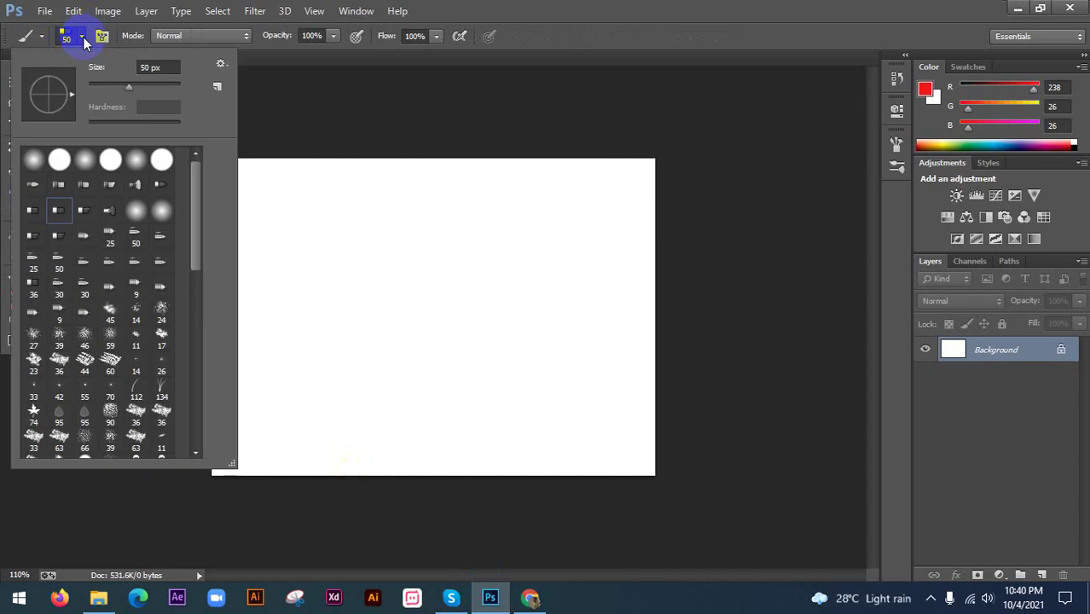
left_click(222, 65)
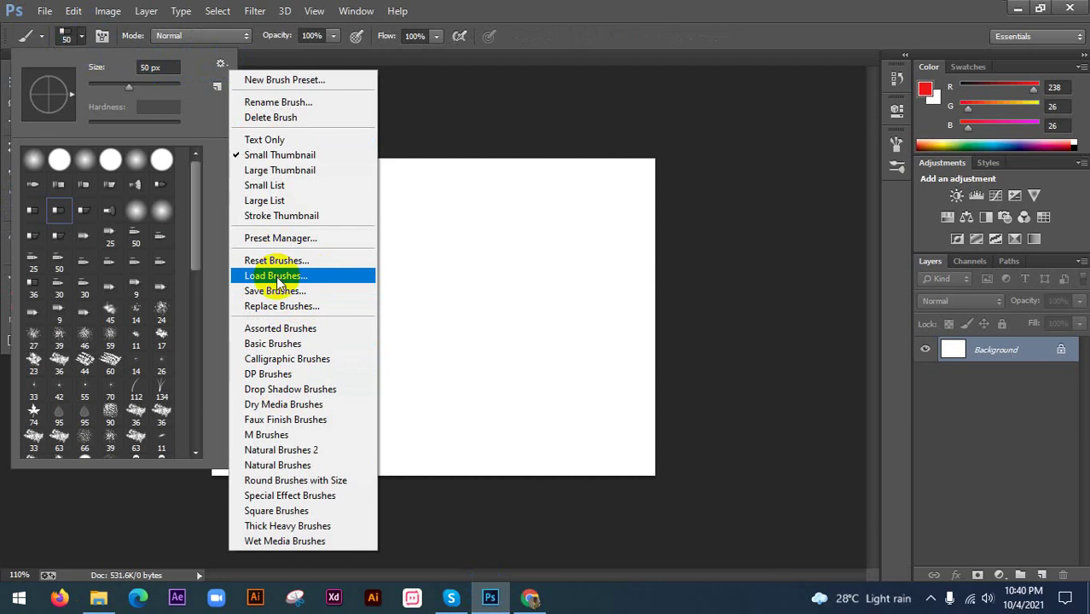
- Load brushes from Desktop > Brush > Free_Broken_Glass_Photoshop_Brushes_3, choosing its .abr file
left_click(277, 275)
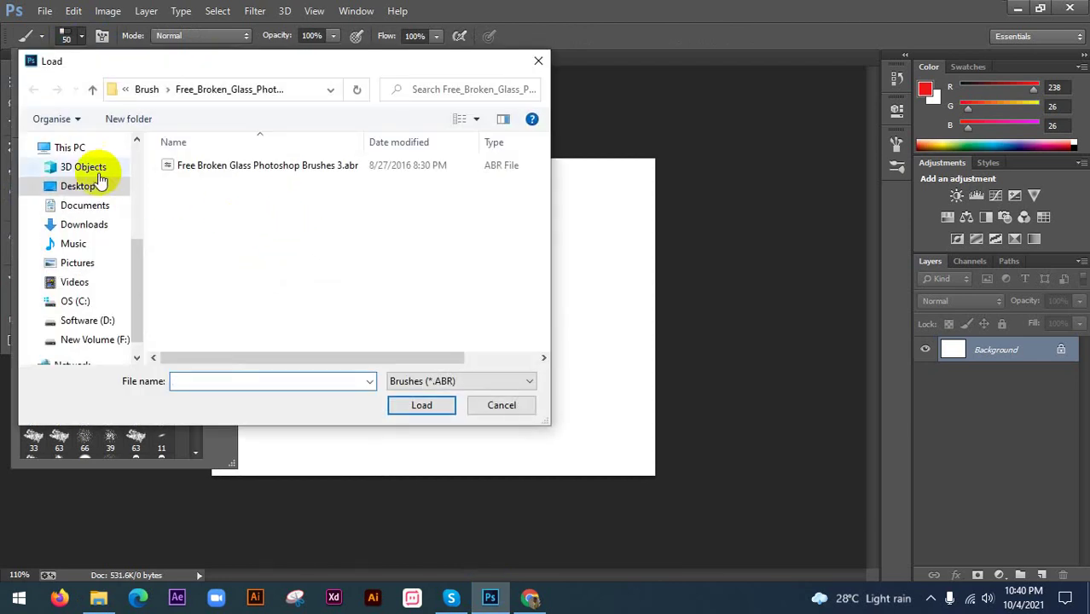
left_click(79, 186)
double_click(277, 182)
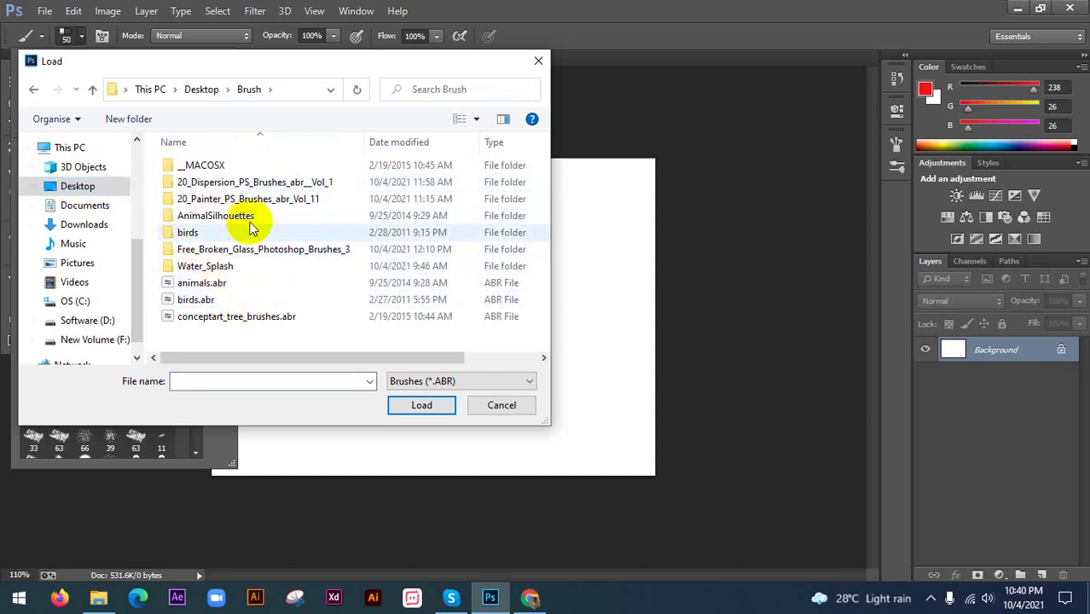
left_click(209, 249)
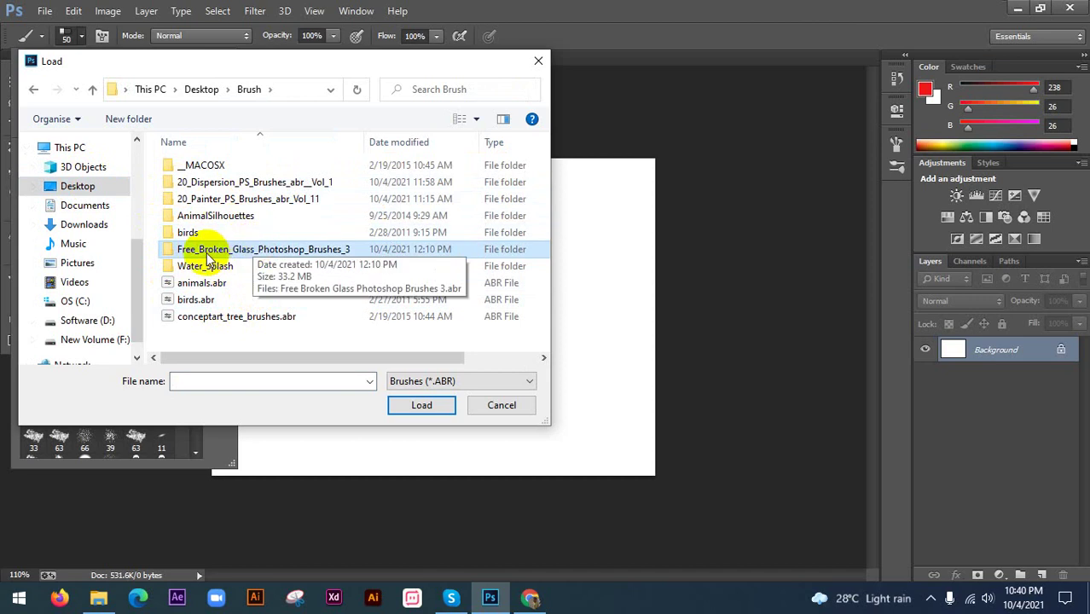
double_click(204, 254)
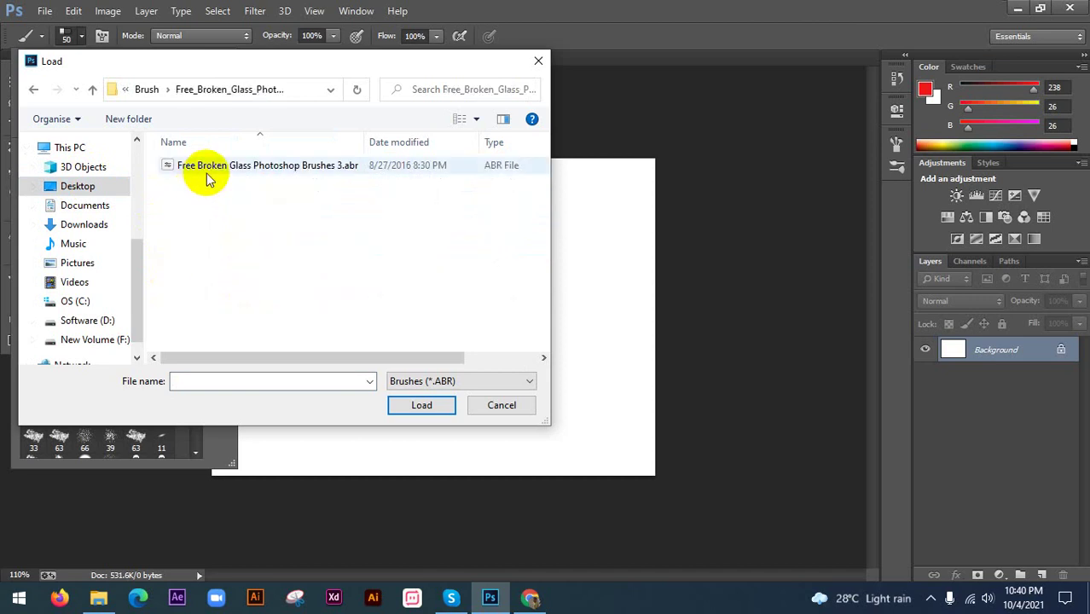
left_click(369, 168)
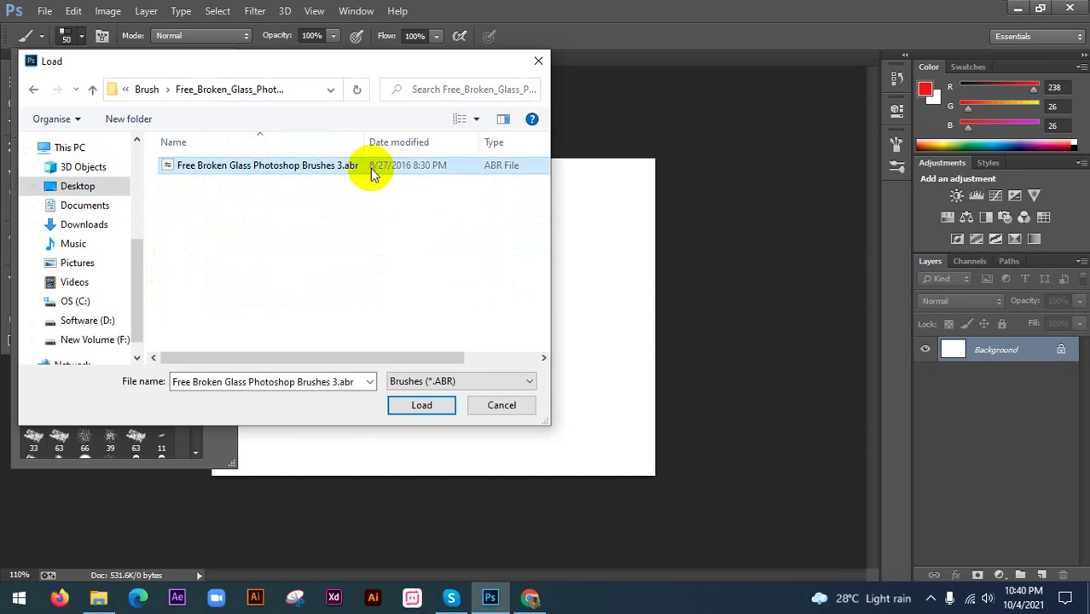
- Load the Broken Glass brush set and pick the 1000 px tree brush preset
left_click(494, 405)
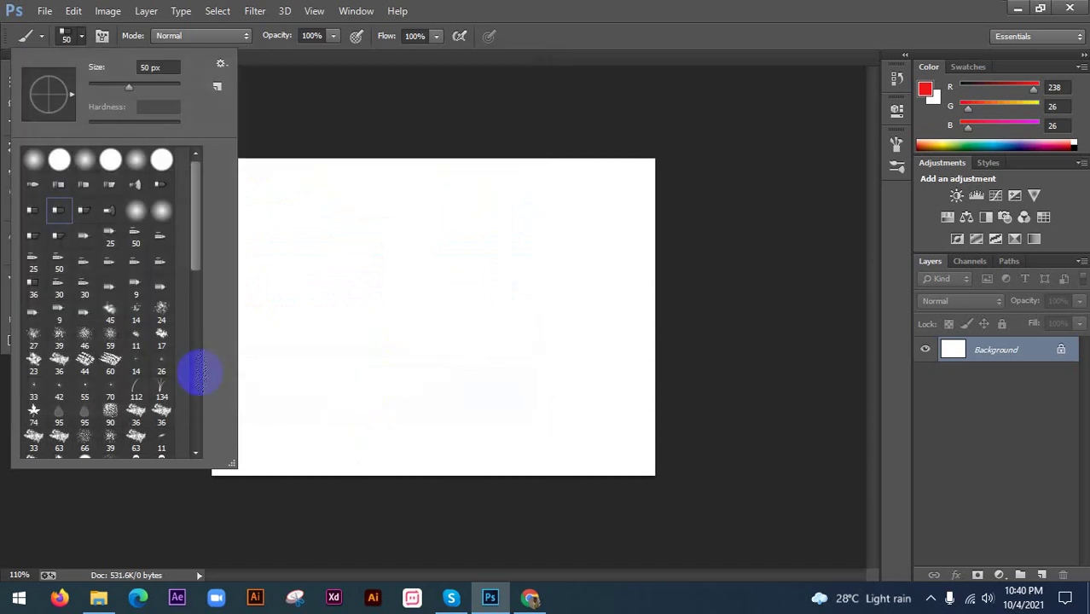
mouse_move(204, 231)
left_mouse_down()
mouse_move(207, 368)
mouse_move(208, 313)
left_mouse_up()
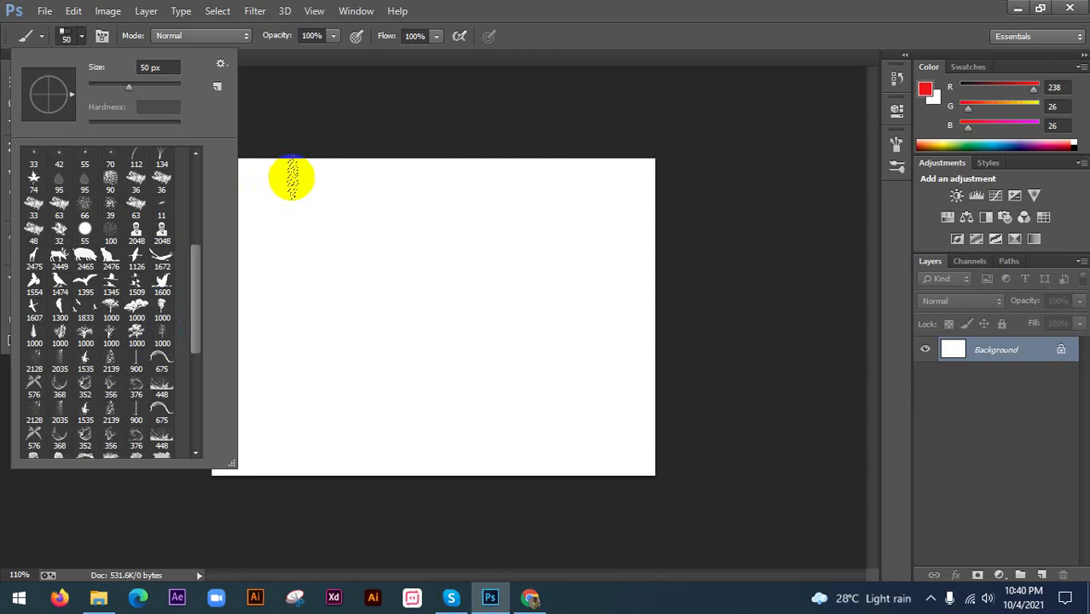
left_click(136, 334)
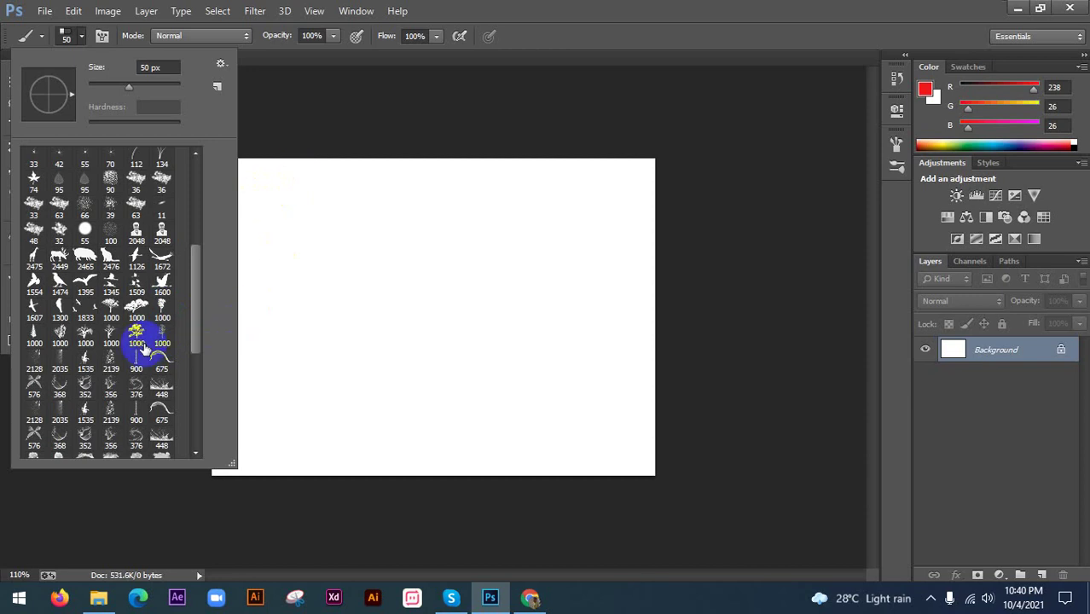
left_click(621, 58)
- Size the tree brush to 400 px, reset colours to black/white, and stamp a tree at canvas centre
left_click(408, 273)
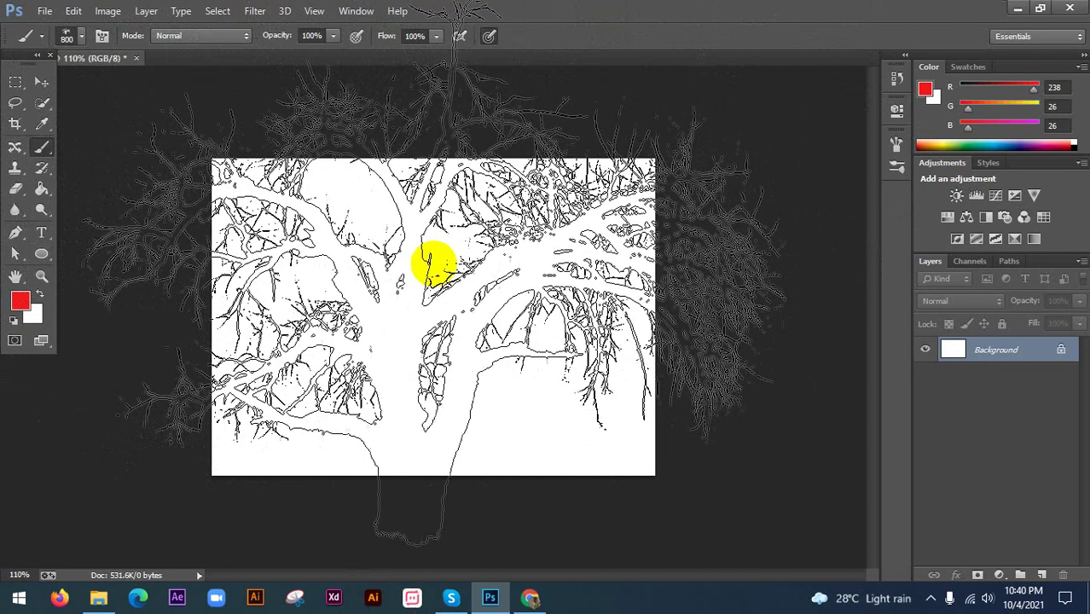
key("bracketleft")
key("bracketleft")
key("bracketleft")
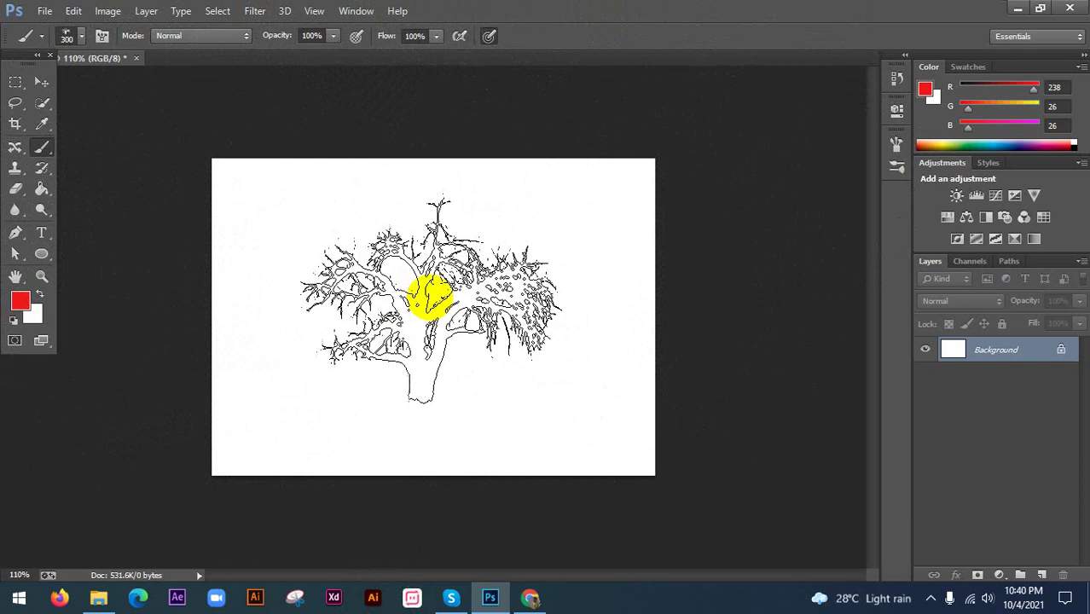
key("bracketright")
key("bracketright")
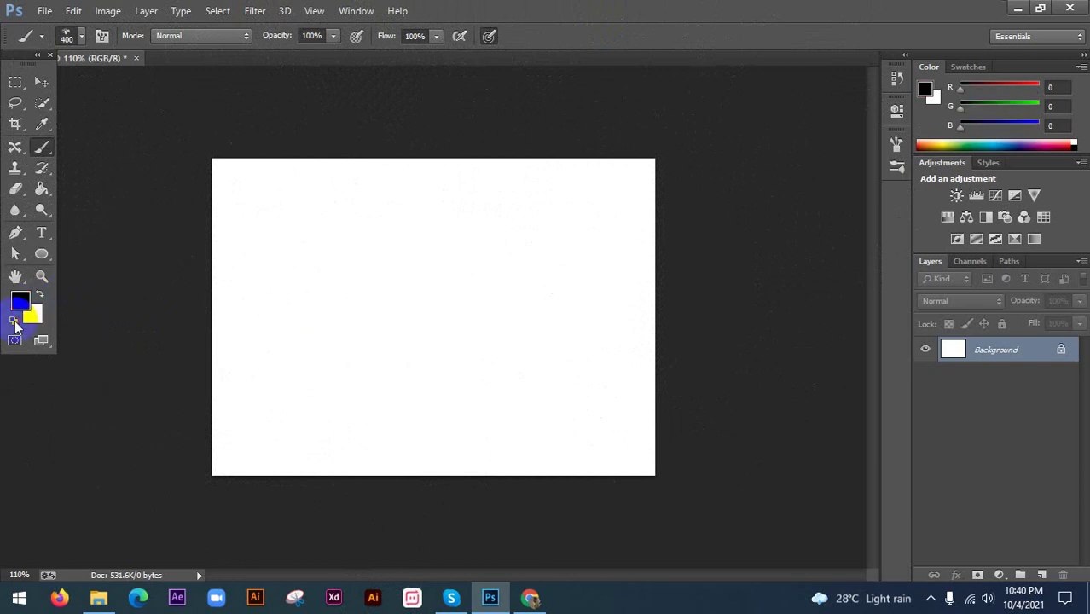
left_click(14, 322)
left_click(433, 316)
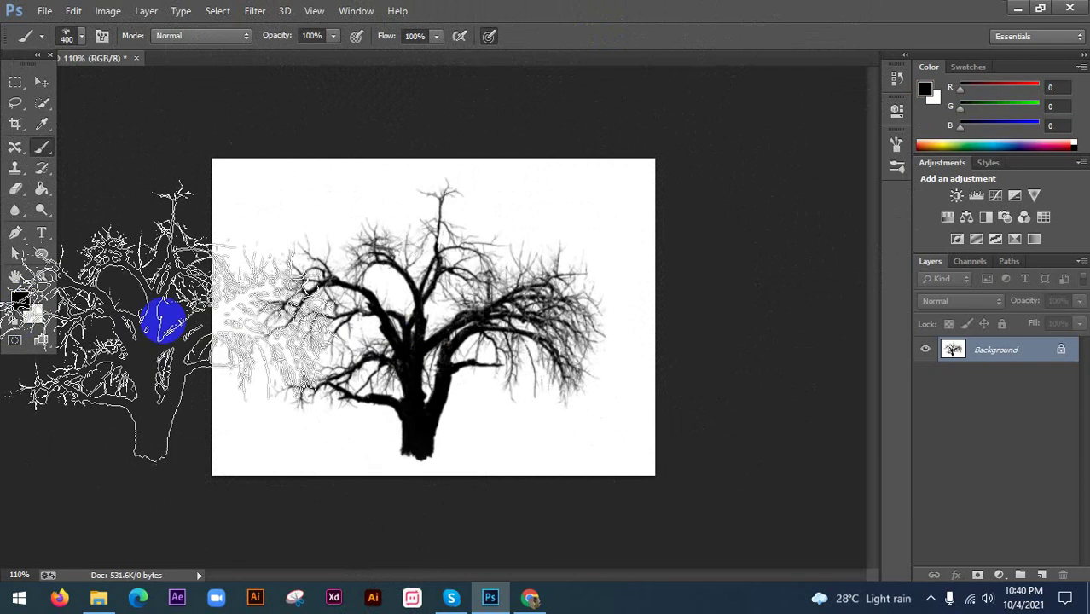
scroll(255, 341, "down", 3)
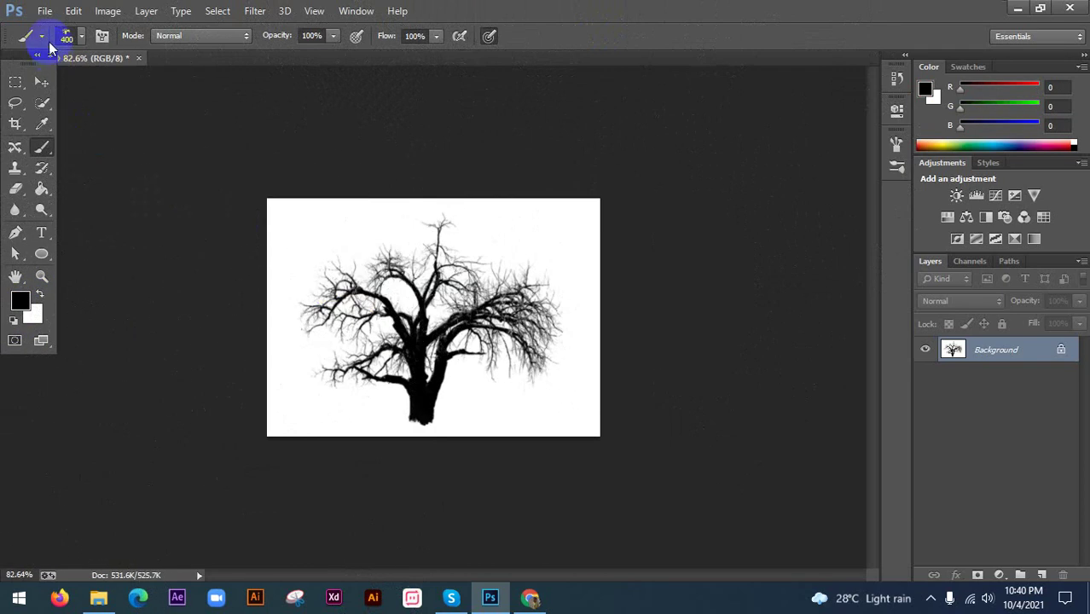
- Lasso a wavy hill shape across the canvas bottom, fill it with black, and deselect
right_click(14, 103)
left_click(68, 99)
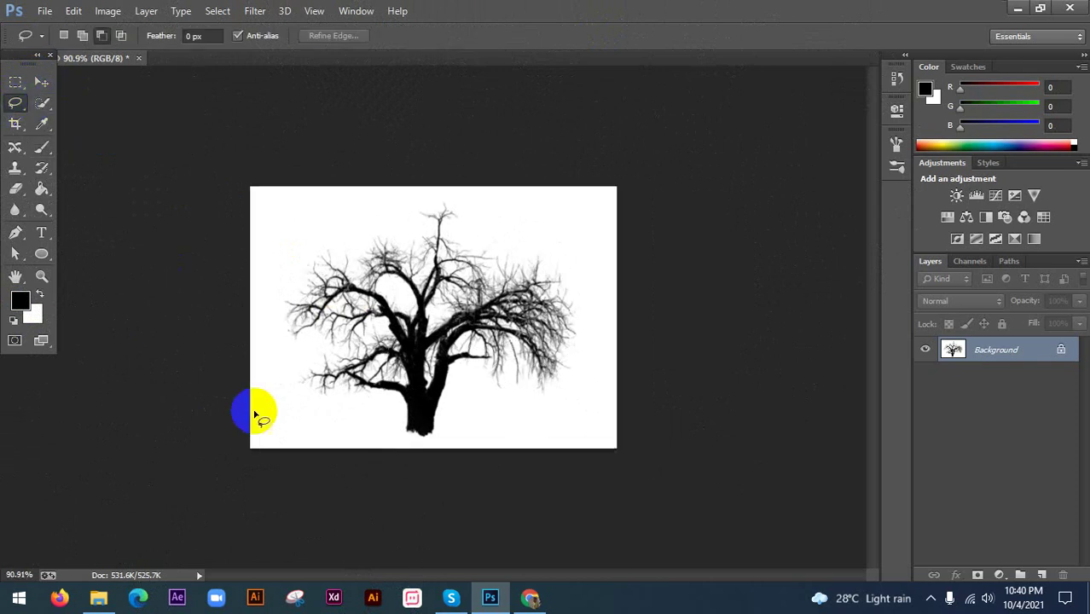
scroll(230, 452, "up", 2)
left_click_drag(205, 485, 665, 443)
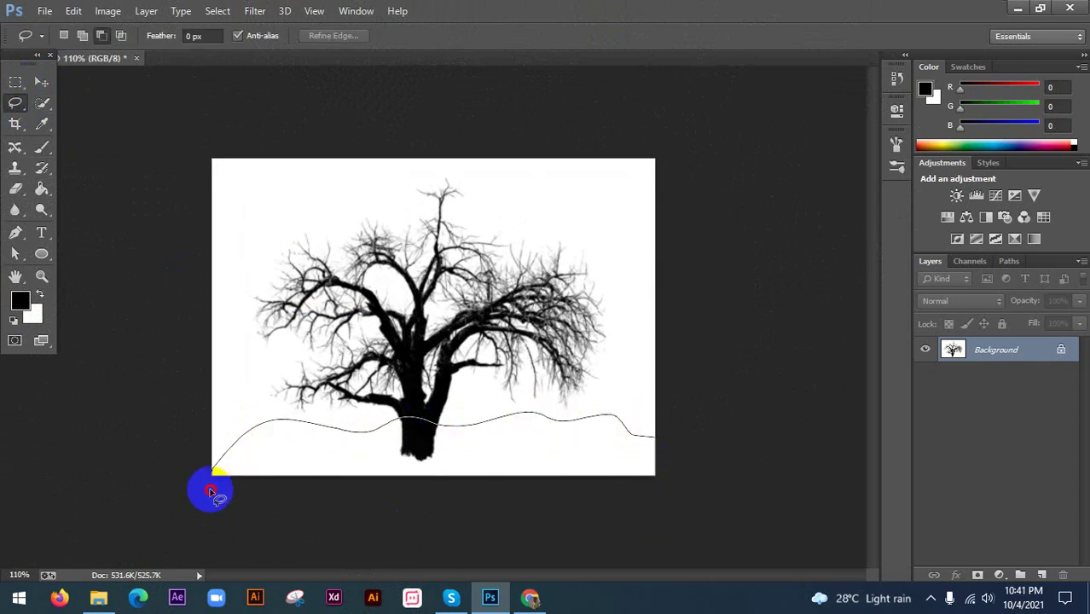
left_click_drag(664, 442, 194, 482)
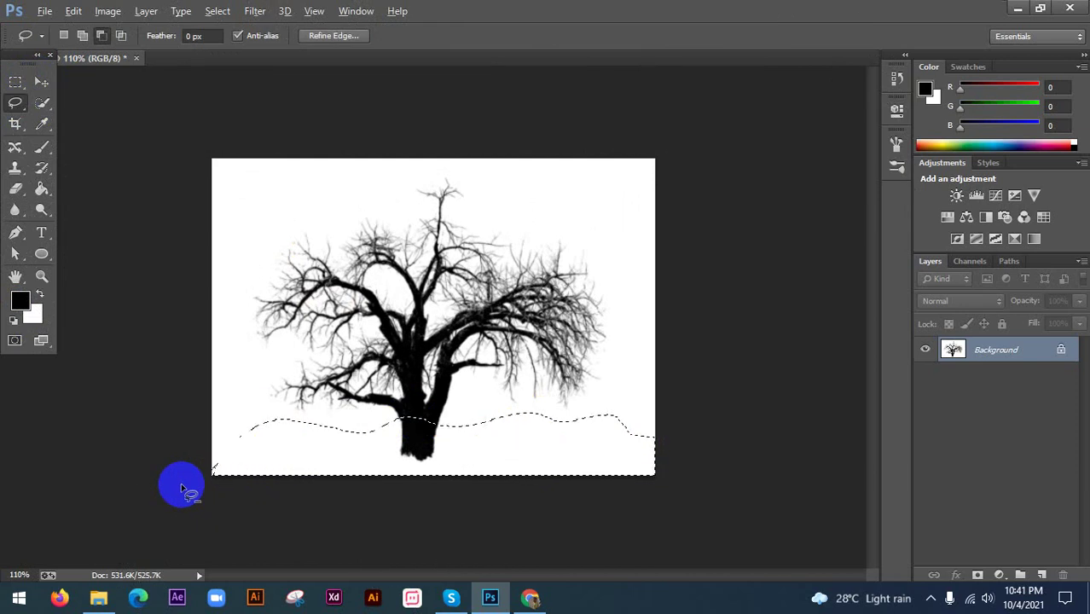
key("alt+BackSpace")
key("ctrl+d")
key("v")
scroll(183, 468, "down", 2)
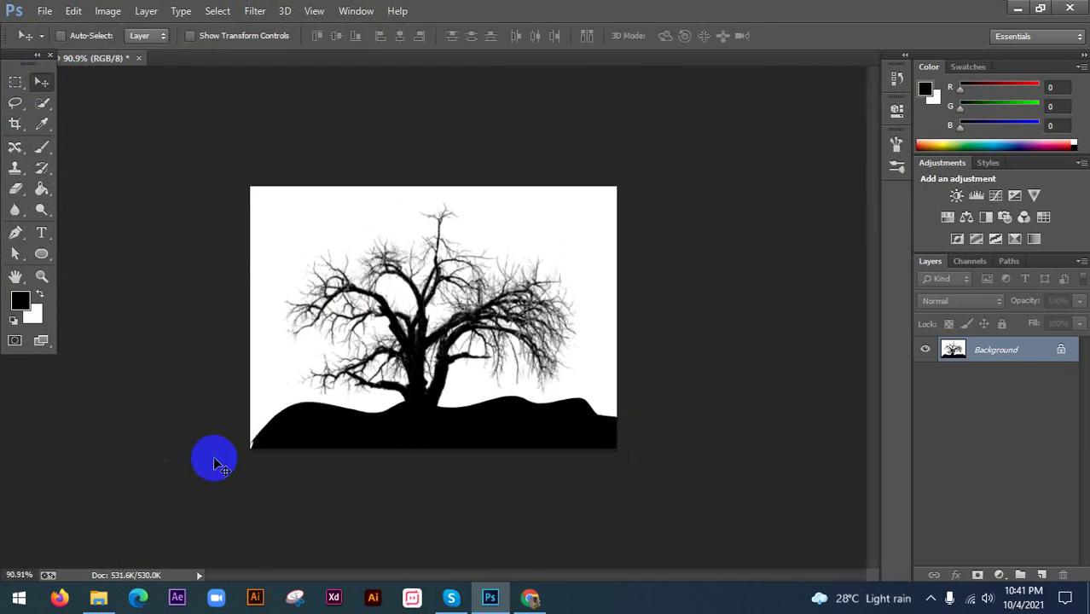
- Select the 2449 px animal silhouette brush preset
key("b")
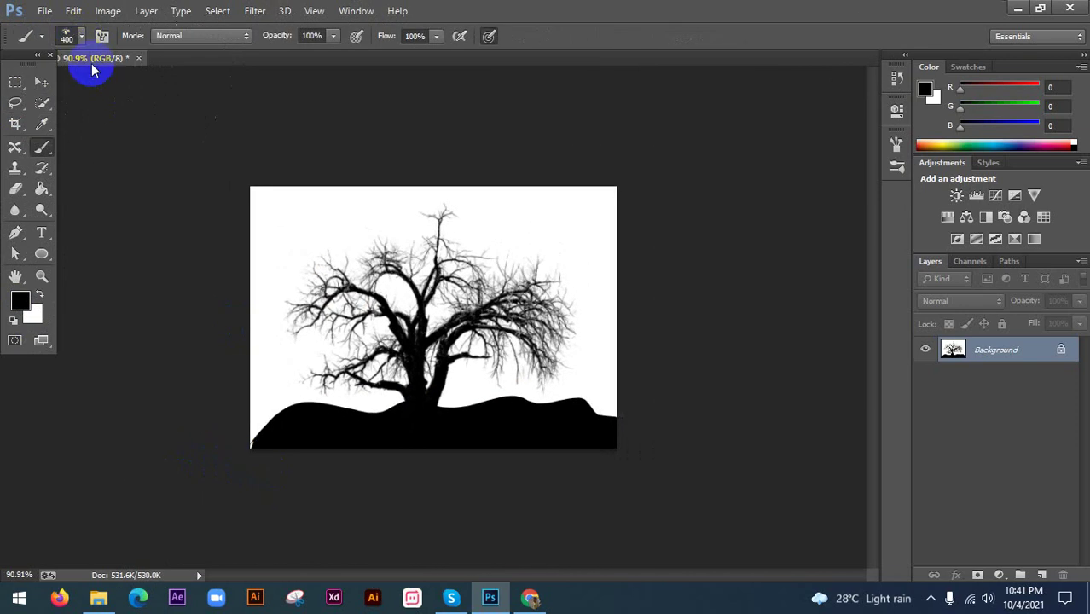
left_click(79, 38)
scroll(158, 354, "down", 3)
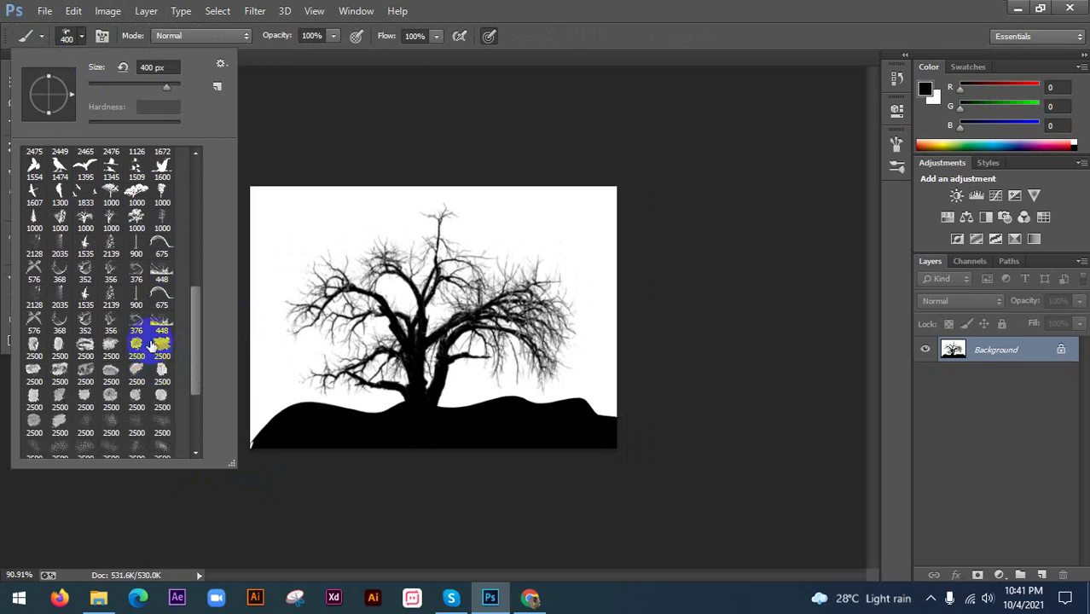
scroll(94, 248, "up", 2)
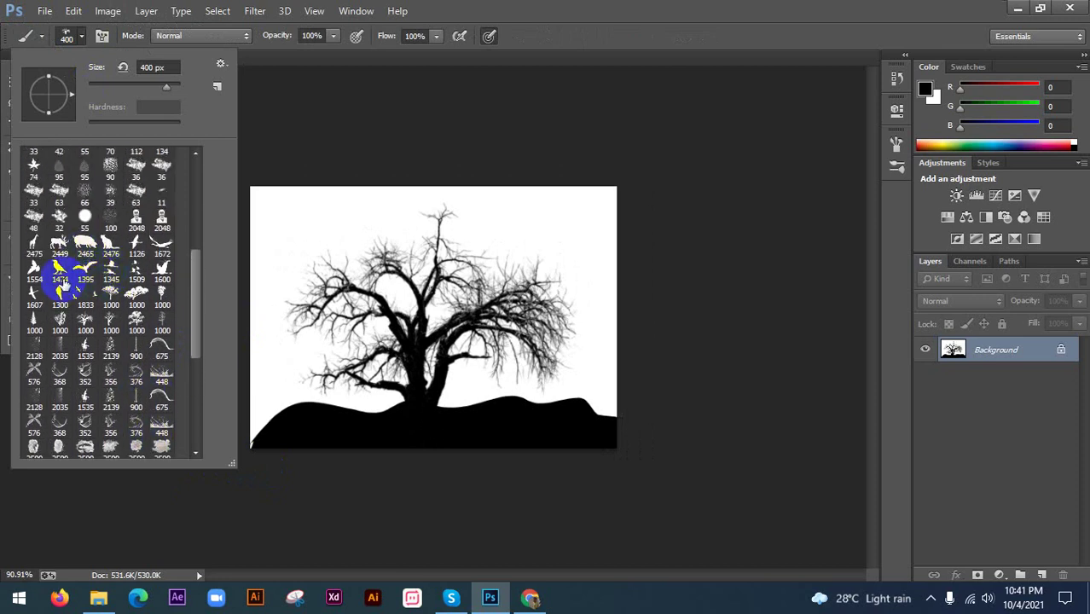
left_click(59, 245)
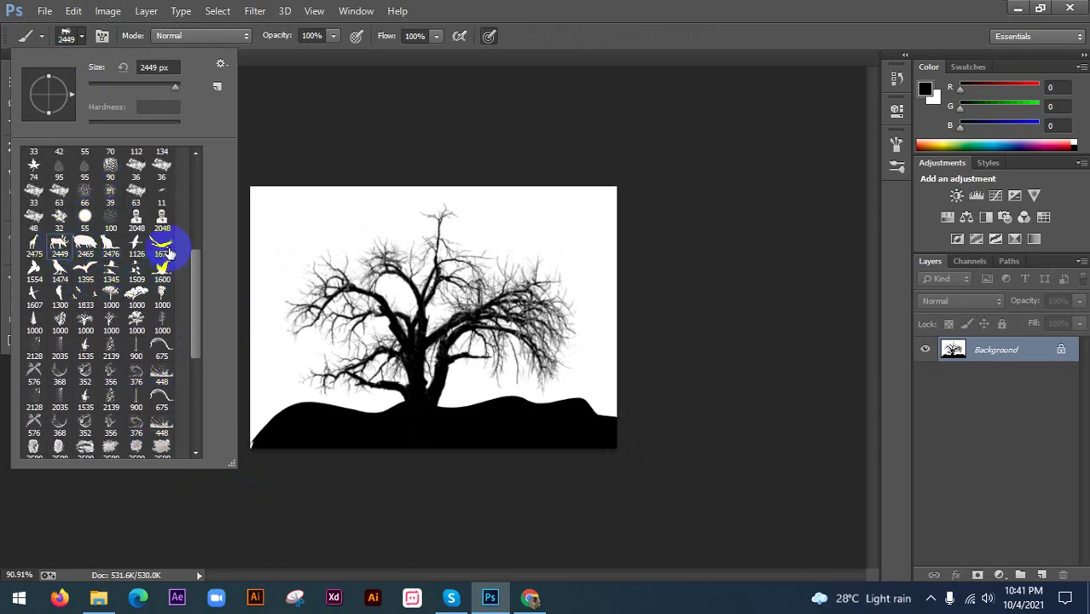
left_click(539, 303)
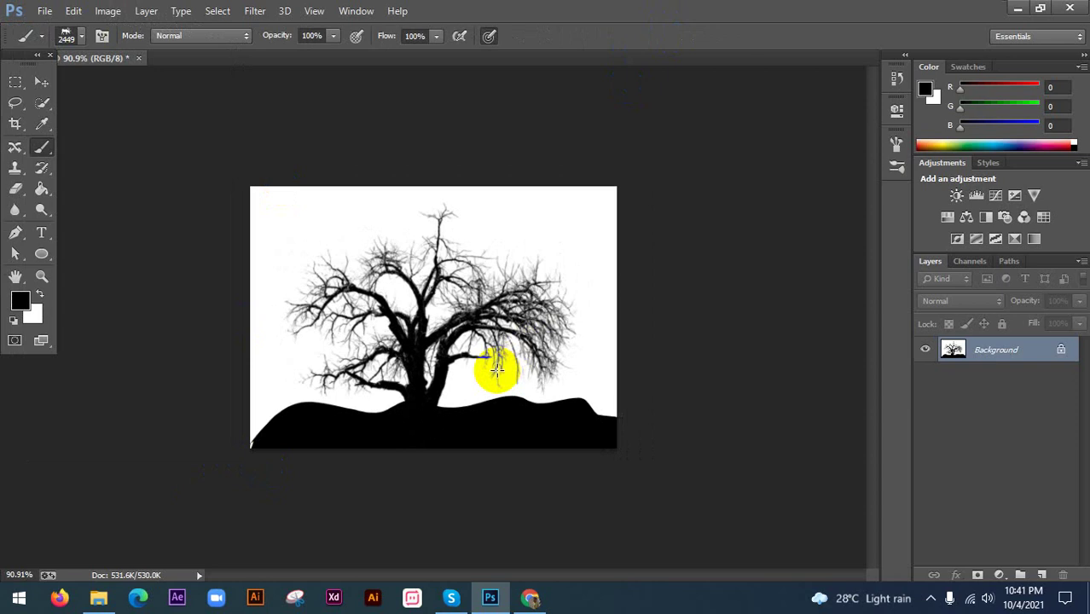
- Try a deer stamp at about 60 px, remove it, and add a new empty Layer 1
left_click_drag(499, 409, 511, 411)
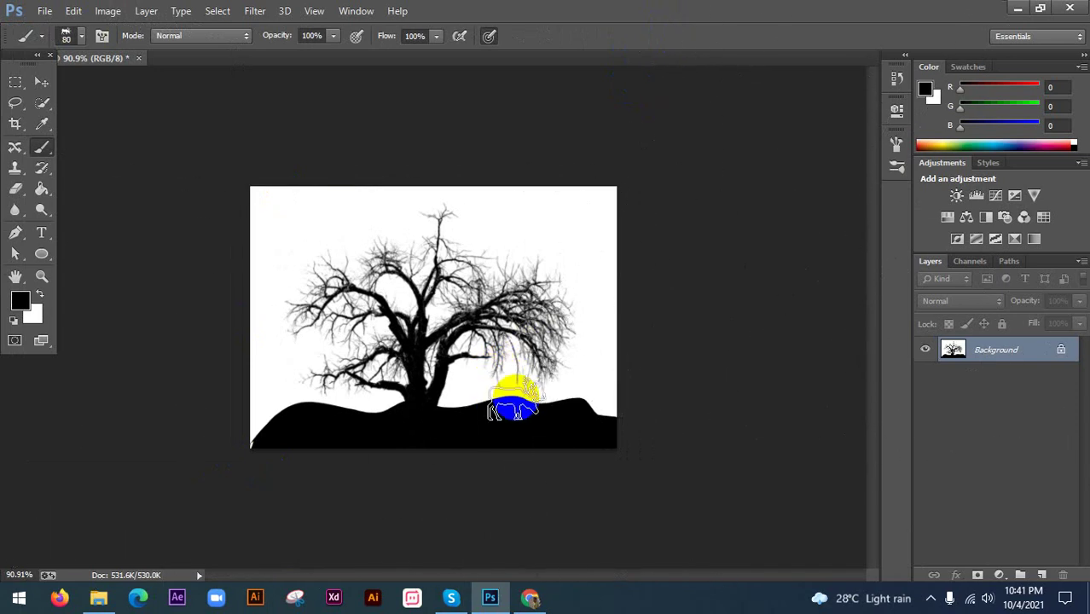
scroll(536, 386, "up", 4)
key("[")
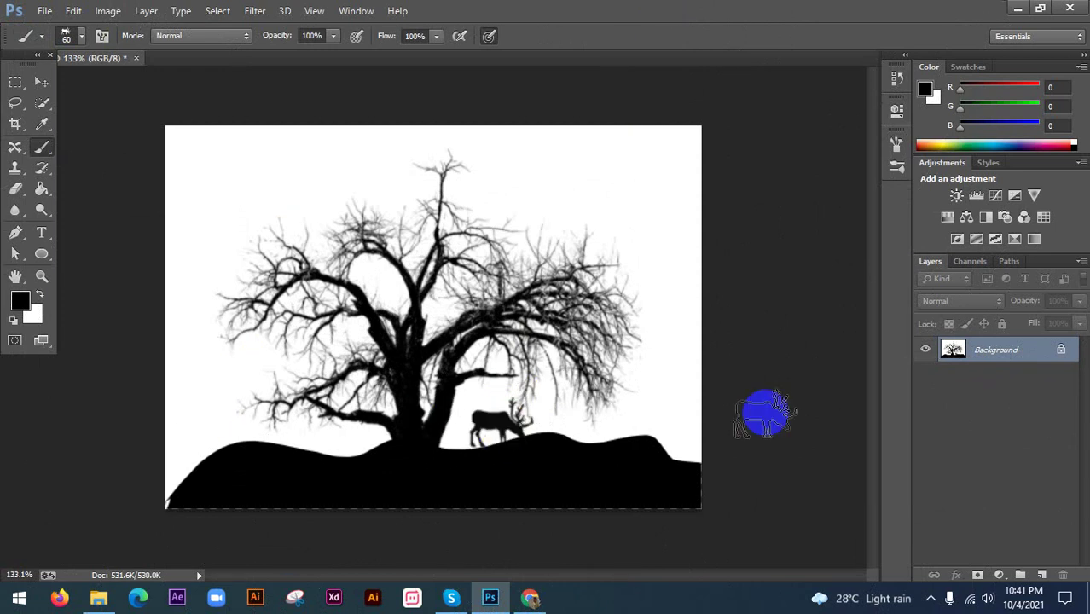
left_click_drag(536, 453, 559, 418)
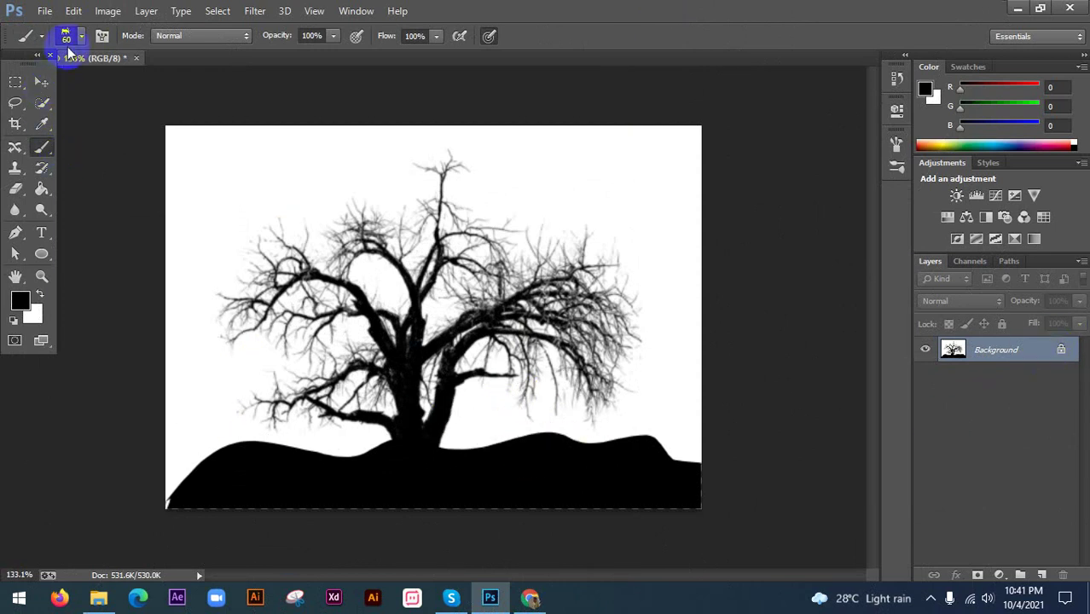
left_click(1038, 574)
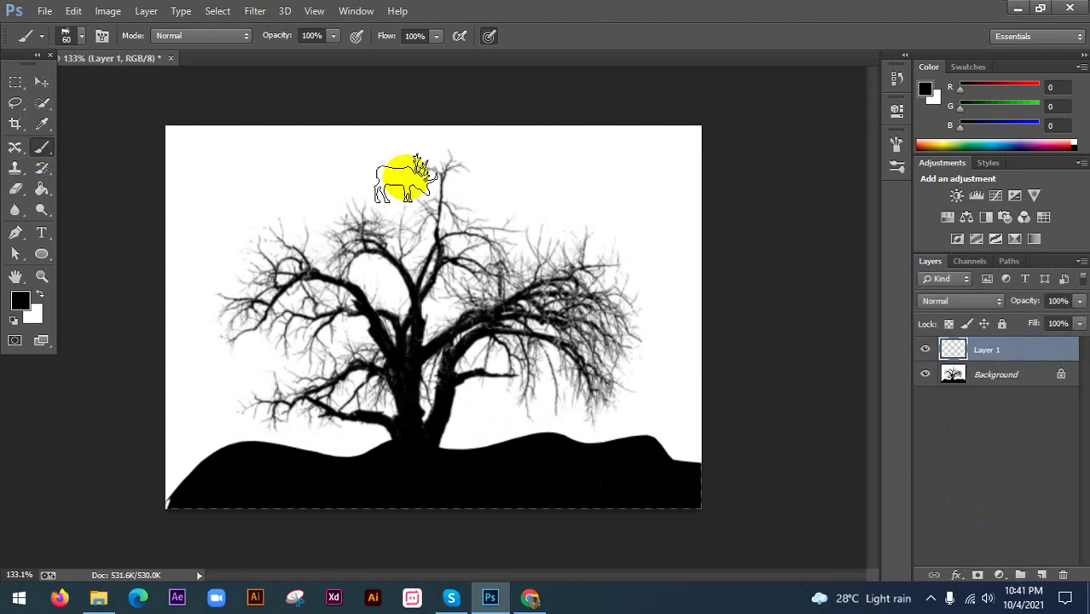
- Choose the 134 px grass brush preset and shrink it to 90 px
left_click(81, 36)
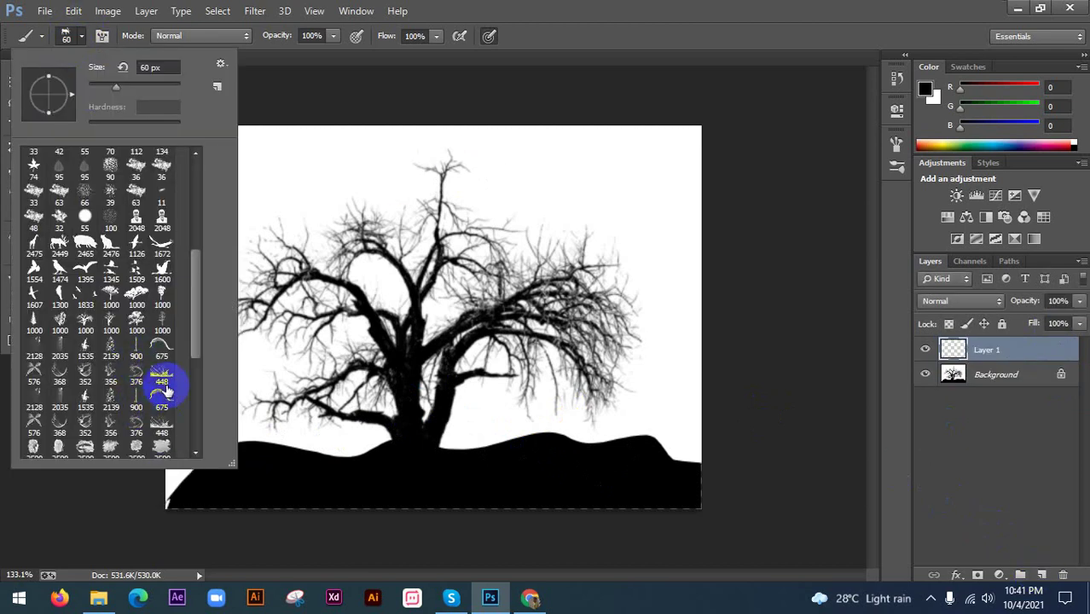
scroll(151, 341, "down", 3)
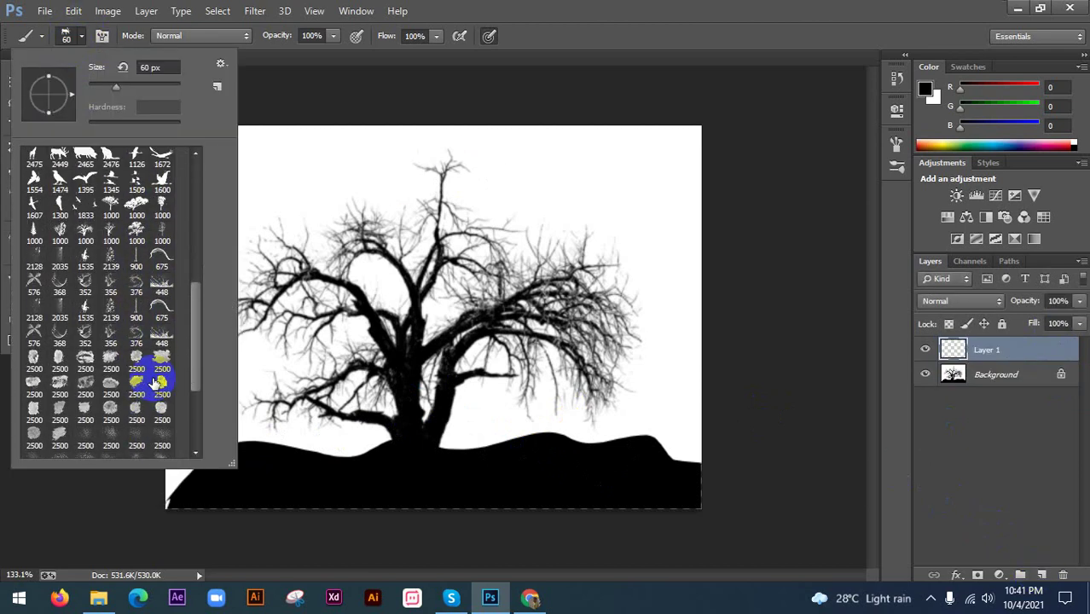
scroll(155, 380, "up", 7)
scroll(151, 372, "up", 3)
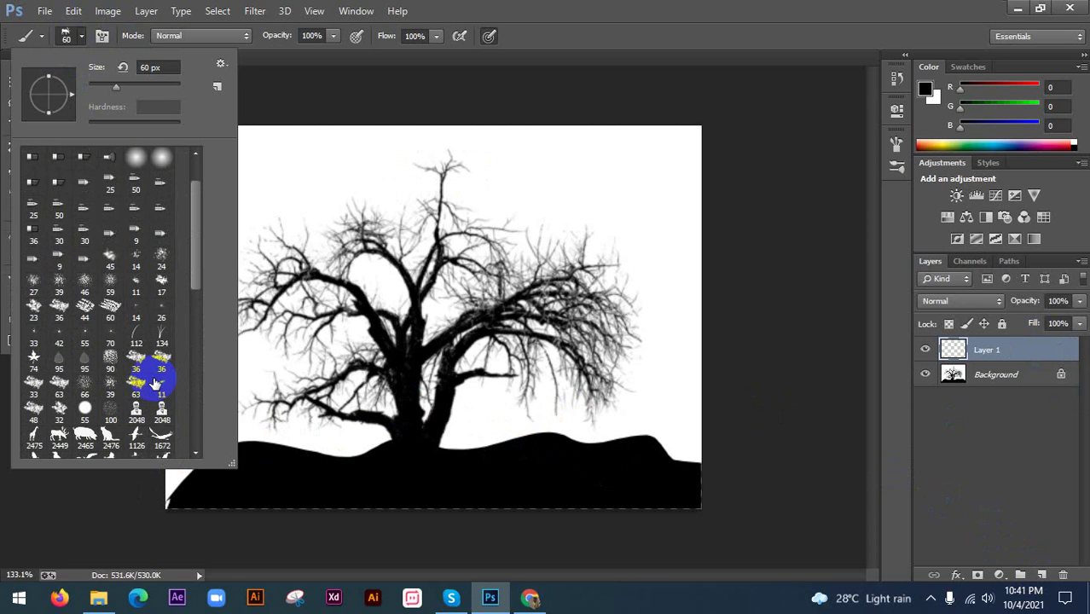
left_click(615, 61)
left_click(466, 439)
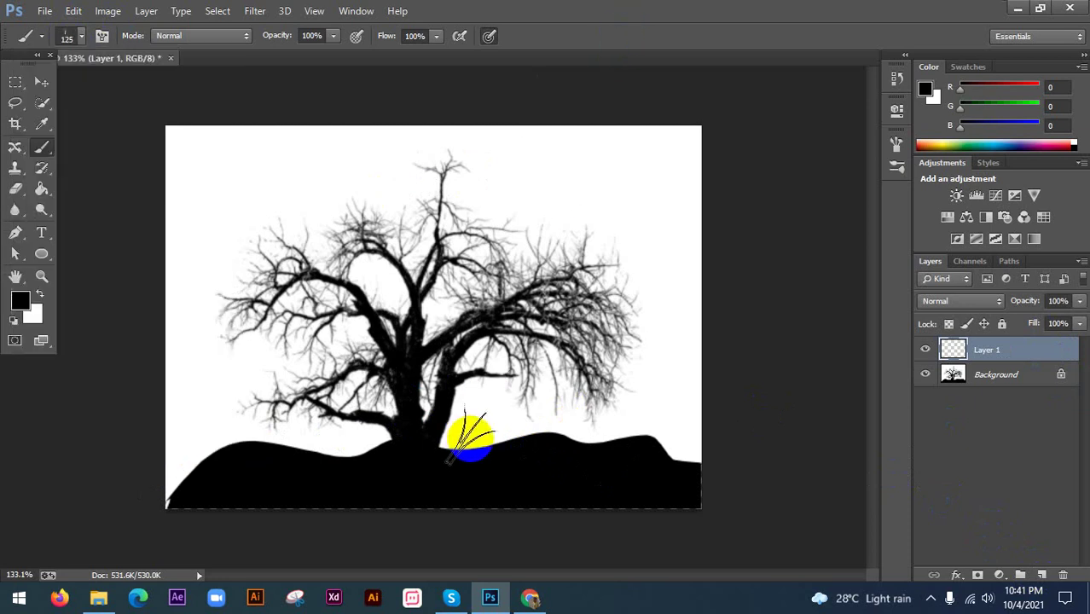
key("bracketleft")
key("bracketleft")
- Set the foreground colour to a green hue, test a grass stroke, and undo it
left_click(18, 300)
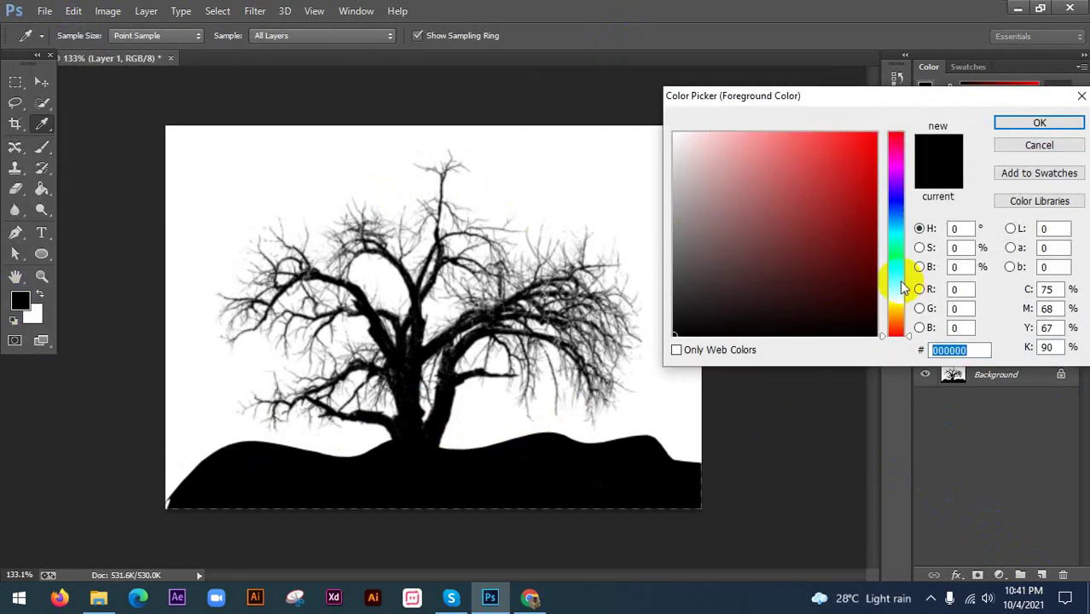
left_click(897, 277)
left_click(1039, 124)
left_click(503, 443)
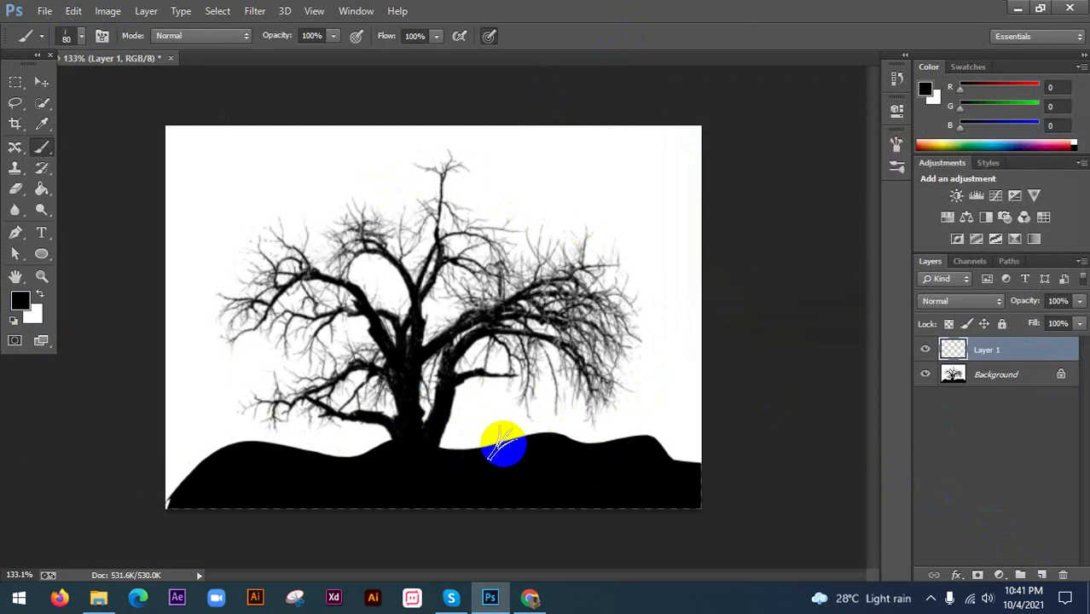
left_click_drag(480, 441, 691, 455)
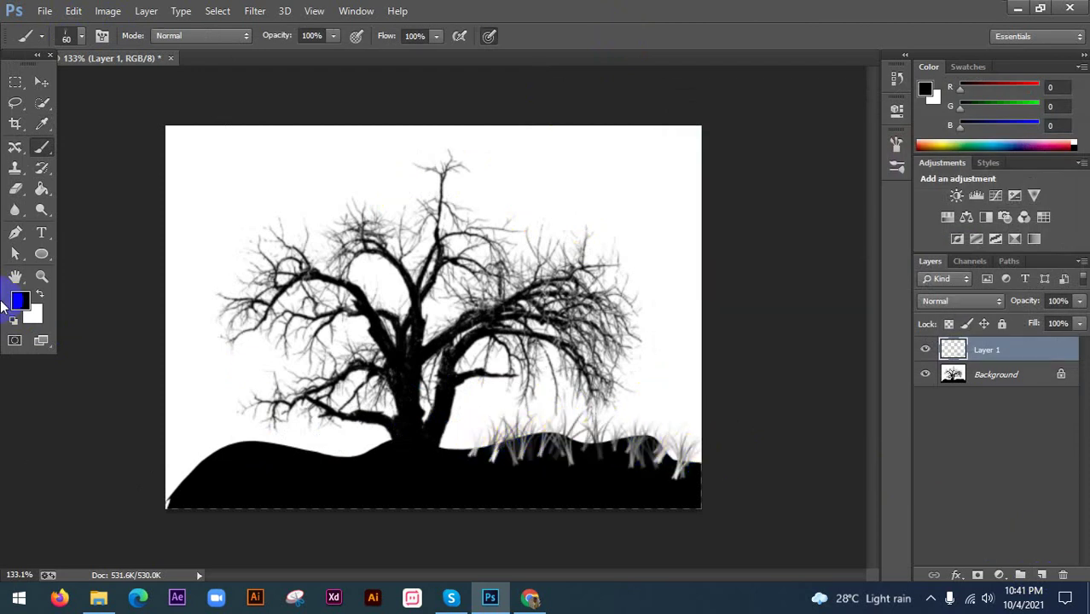
key("ctrl+z")
- Pick a brighter green (#359f10), test another grass stroke on the hill, and undo it
left_click(19, 300)
left_click(856, 209)
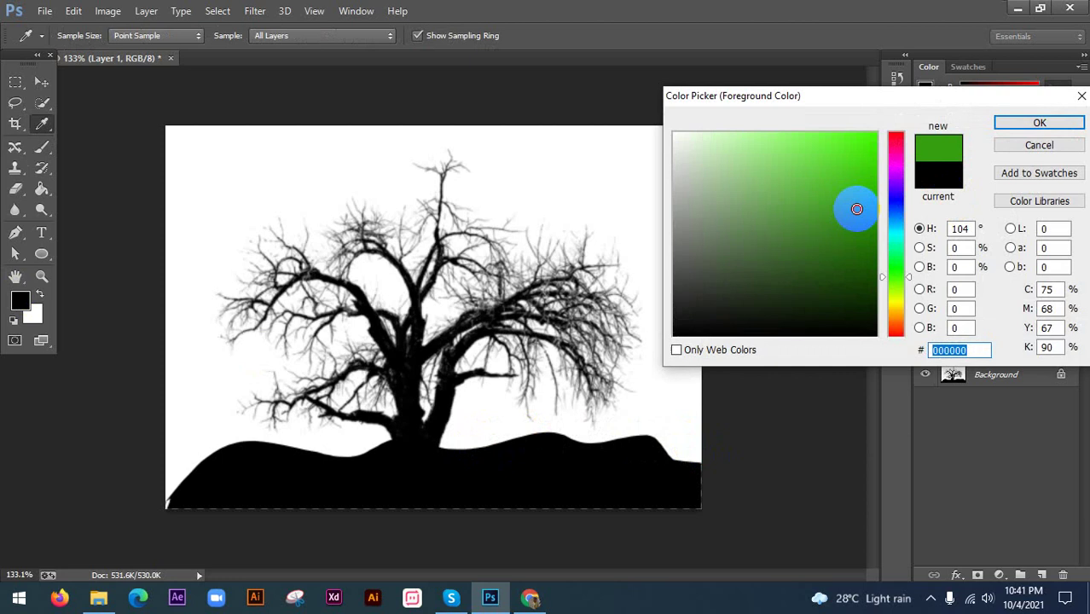
left_click(1066, 124)
left_click_drag(503, 440, 602, 461)
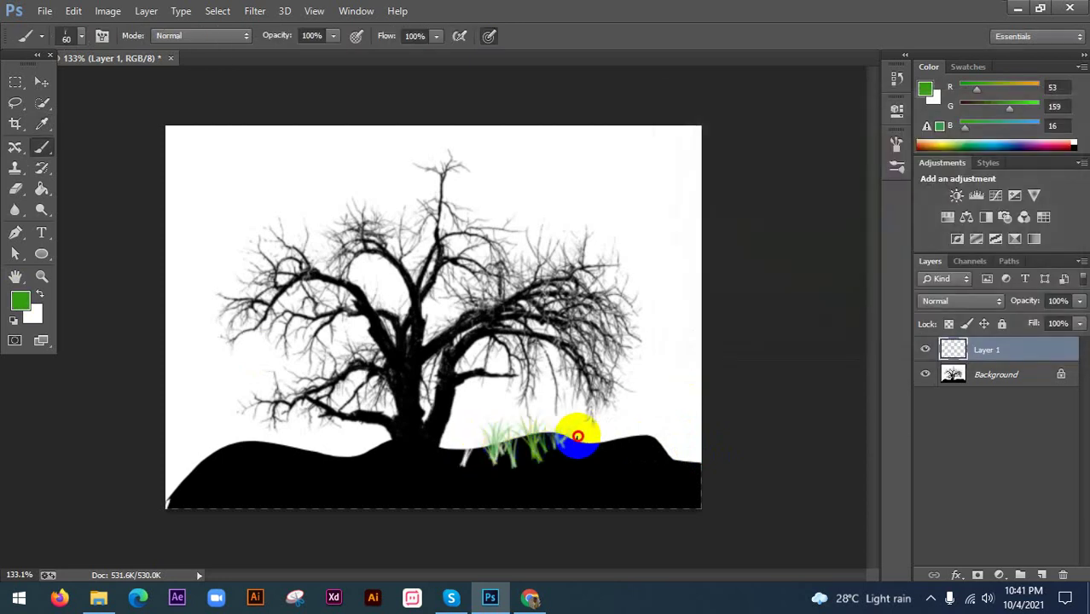
key("ctrl+z")
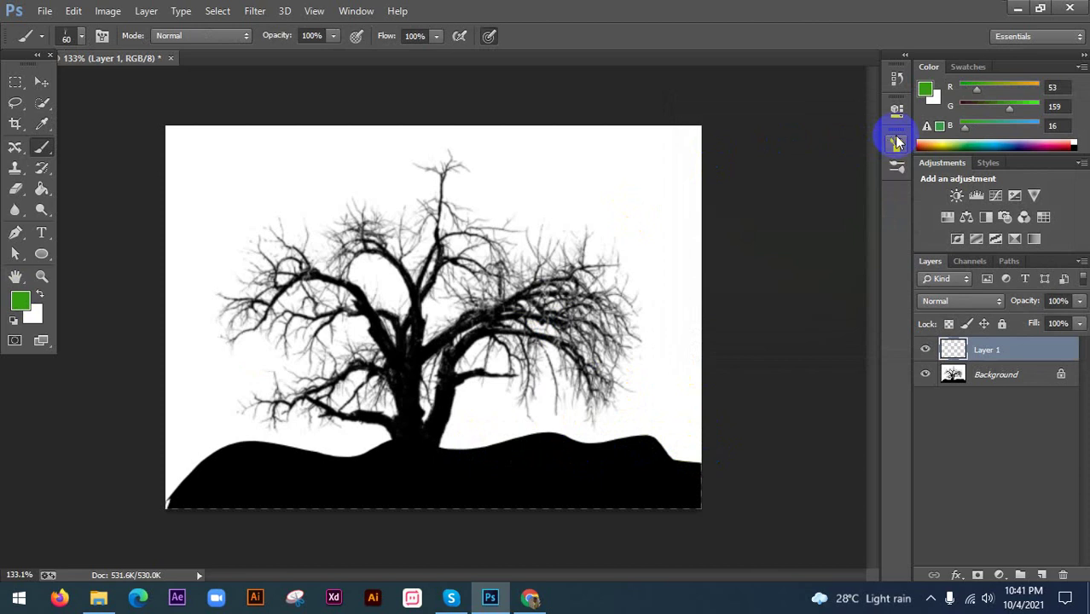
- Open the Brush panel and set Shape Dynamics size jitter 91%, minimum diameter 0%
left_click(356, 10)
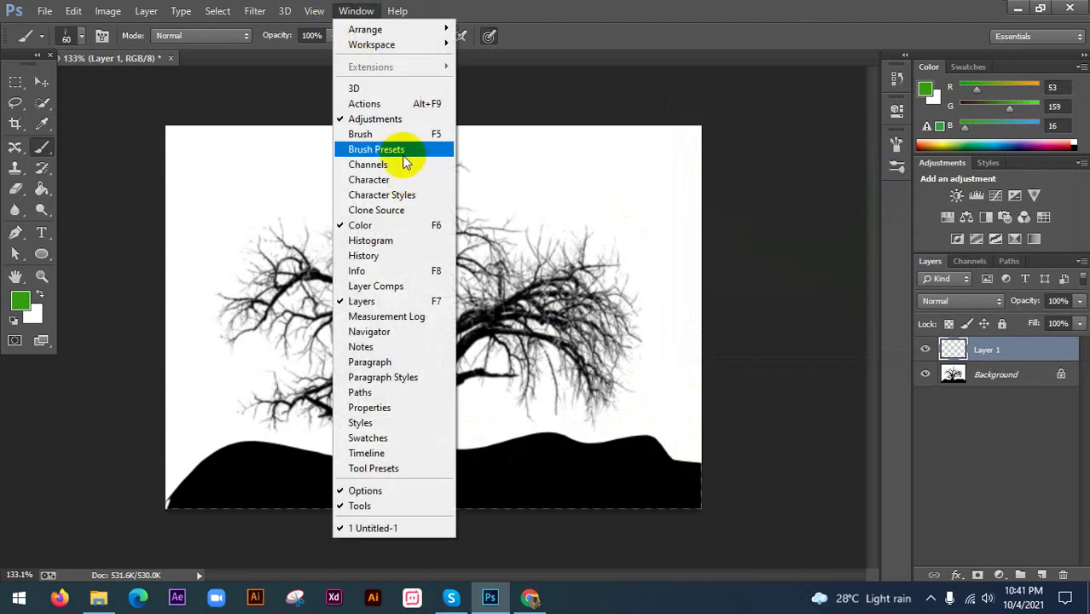
left_click(397, 134)
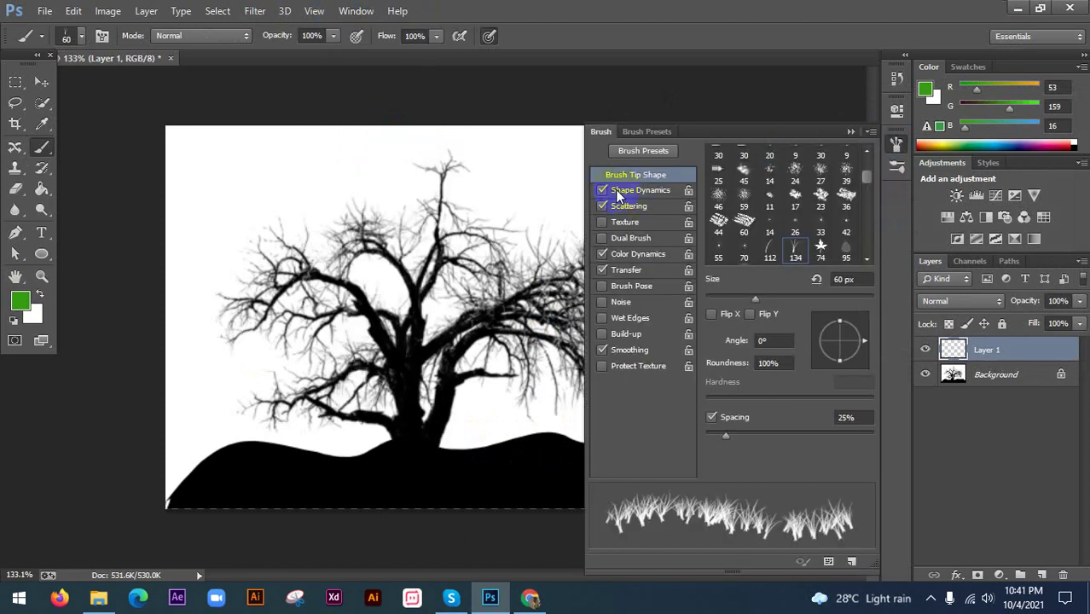
left_click(612, 189)
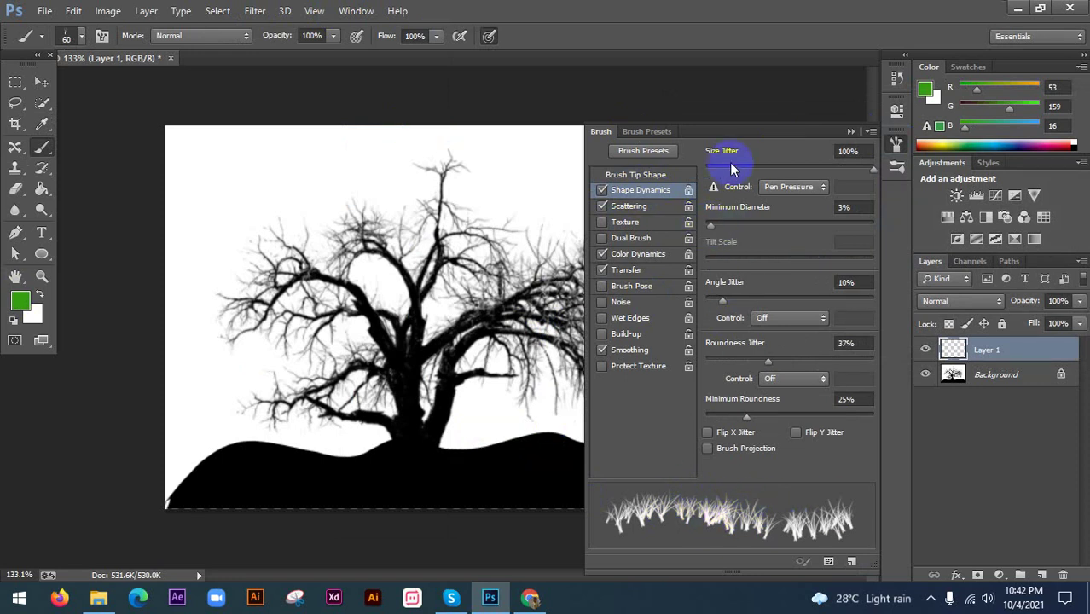
mouse_move(730, 168)
left_mouse_down()
mouse_move(823, 168)
mouse_move(669, 189)
left_mouse_up()
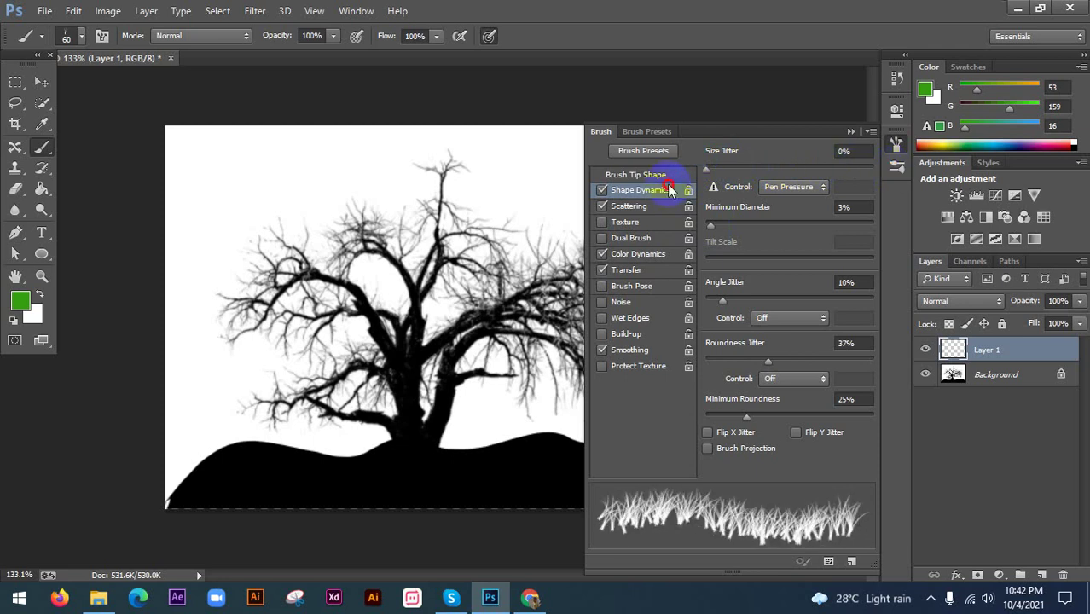
left_click_drag(708, 232, 657, 234)
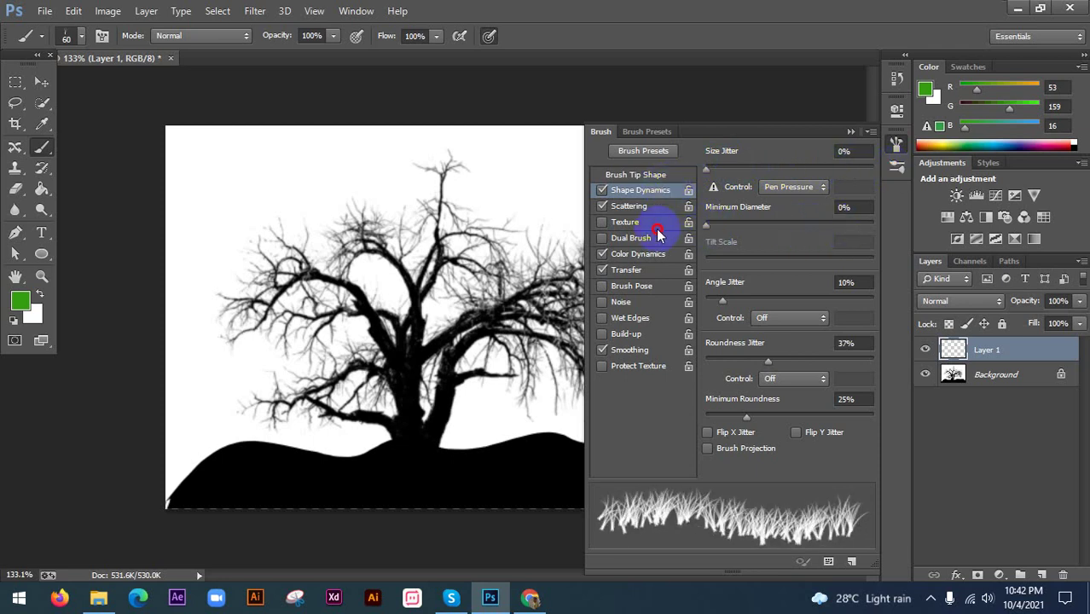
mouse_move(783, 168)
left_mouse_down()
mouse_move(722, 181)
mouse_move(867, 181)
left_mouse_up()
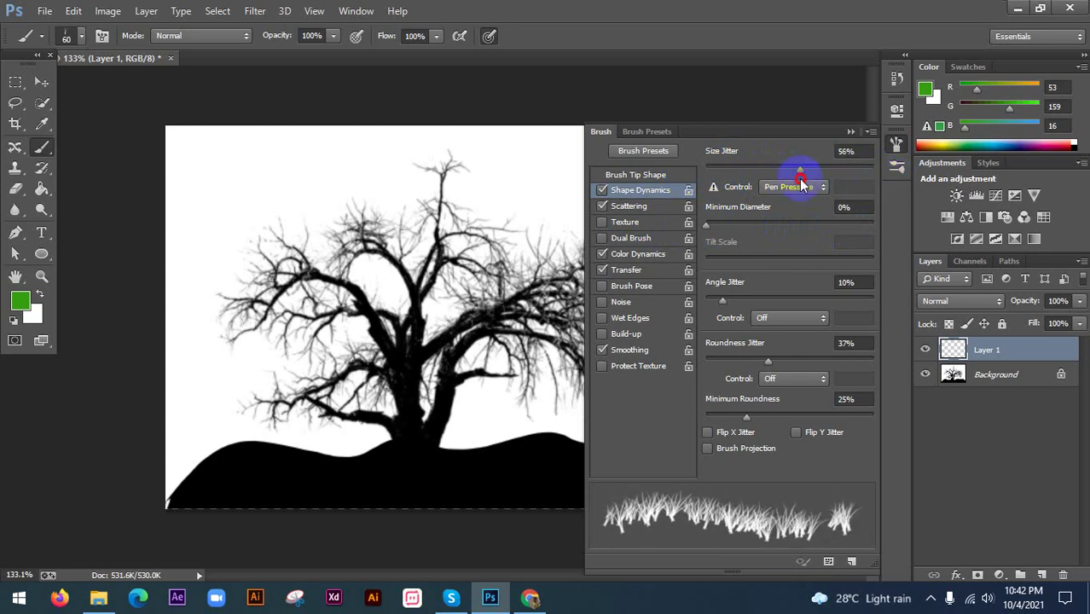
left_click_drag(893, 184, 856, 179)
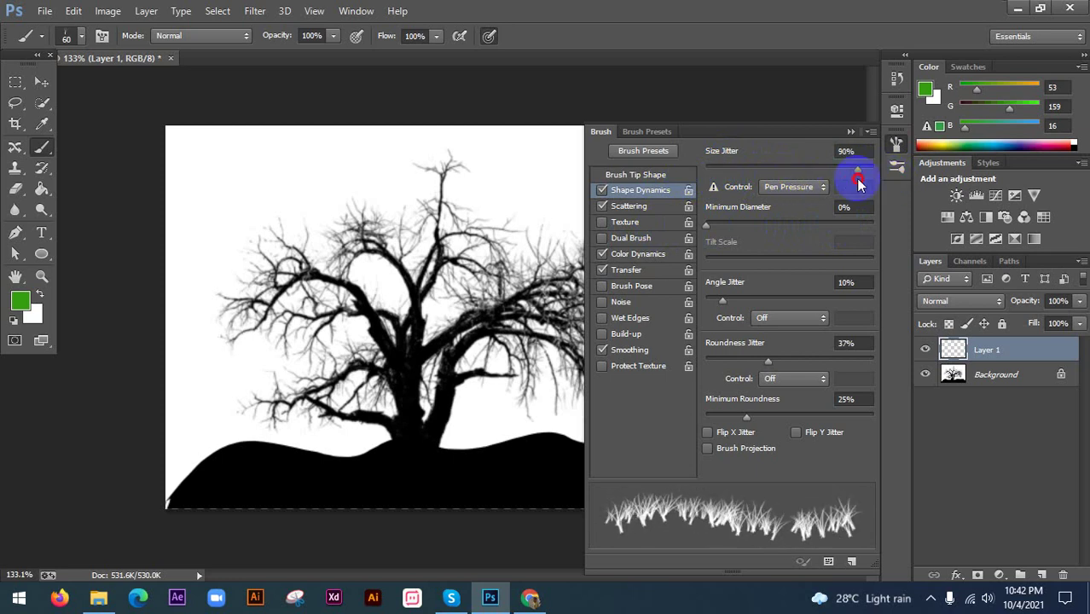
- Set Scattering to 0% scatter with a count of 2
left_click(624, 209)
mouse_move(791, 171)
left_mouse_down()
mouse_move(806, 182)
mouse_move(682, 191)
left_mouse_up()
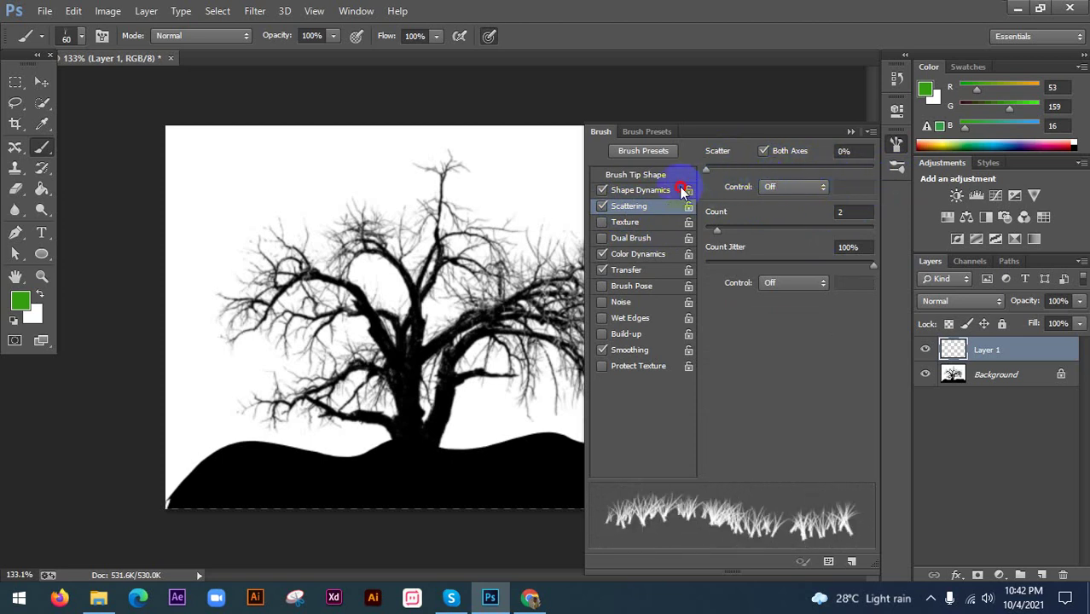
left_click_drag(716, 235, 713, 235)
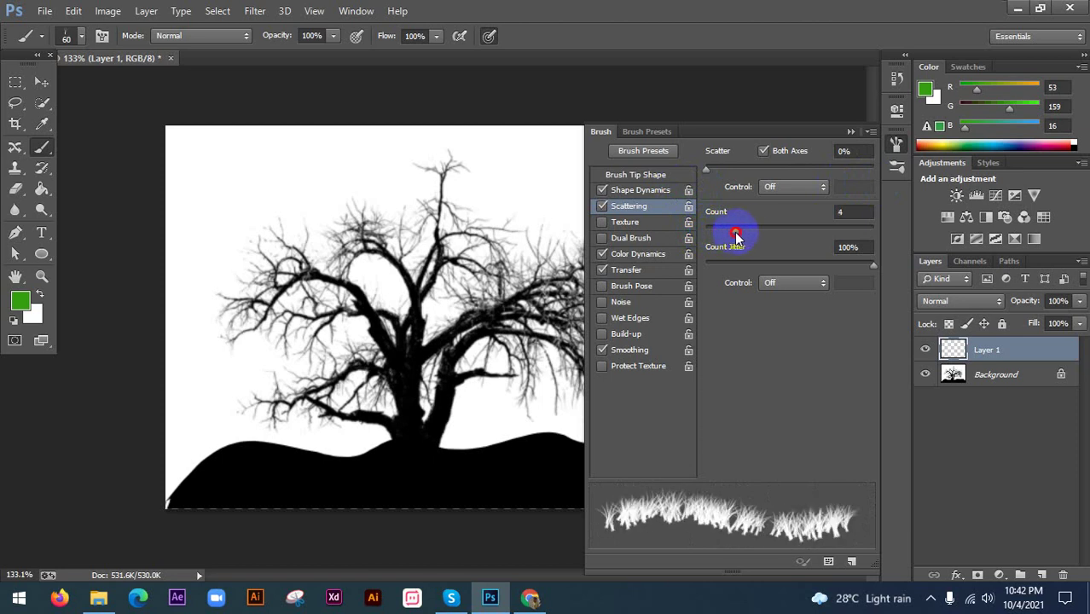
mouse_move(719, 235)
left_mouse_down()
mouse_move(751, 238)
mouse_move(723, 221)
left_mouse_up()
left_click_drag(705, 170, 697, 175)
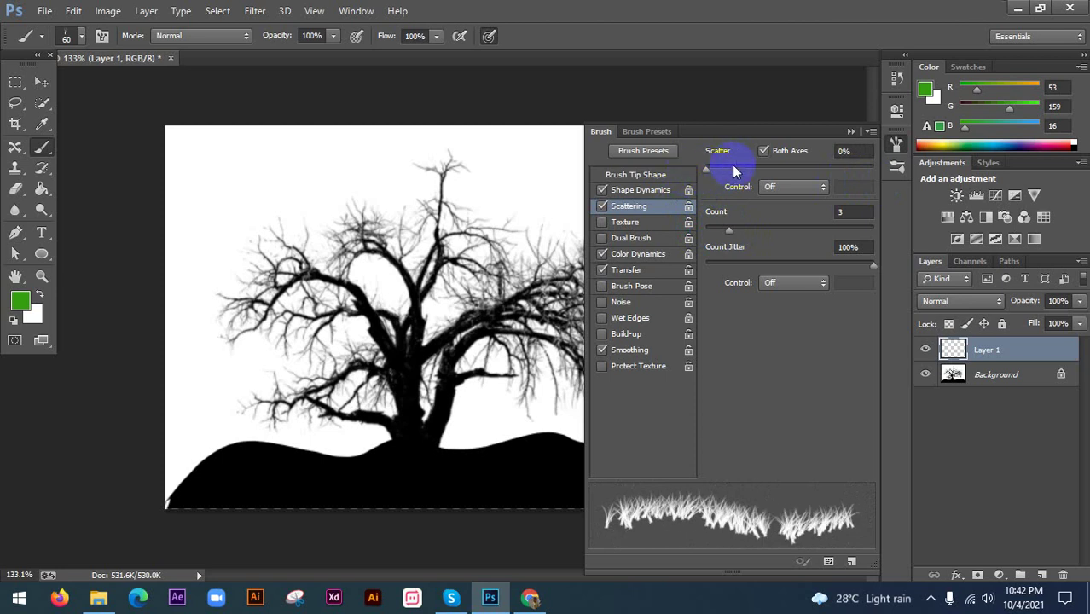
left_click_drag(726, 240, 716, 241)
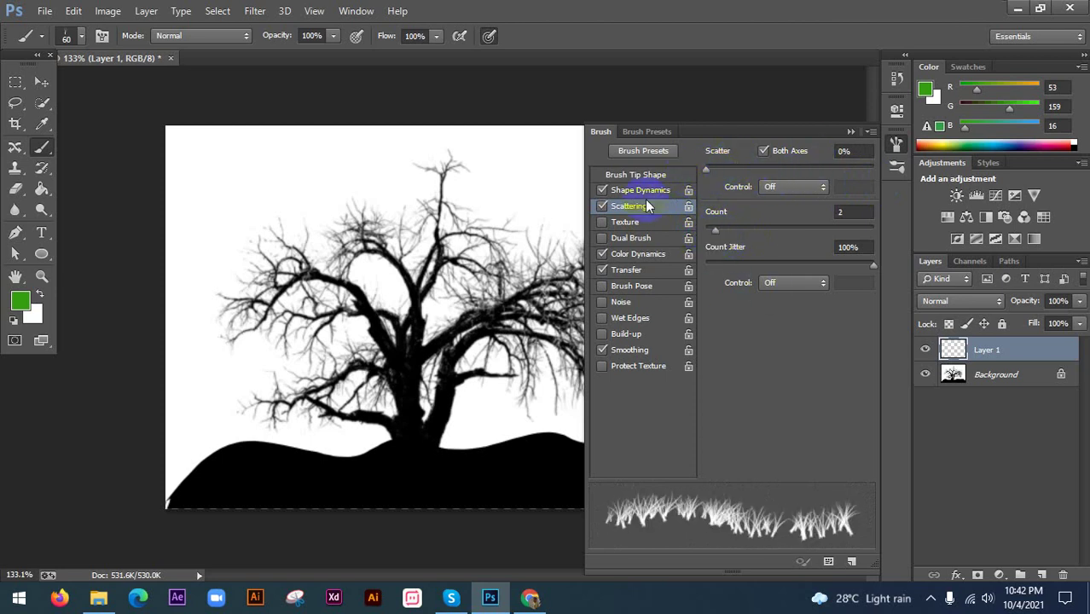
- Turn off Color Dynamics for the grass brush
left_click(621, 255)
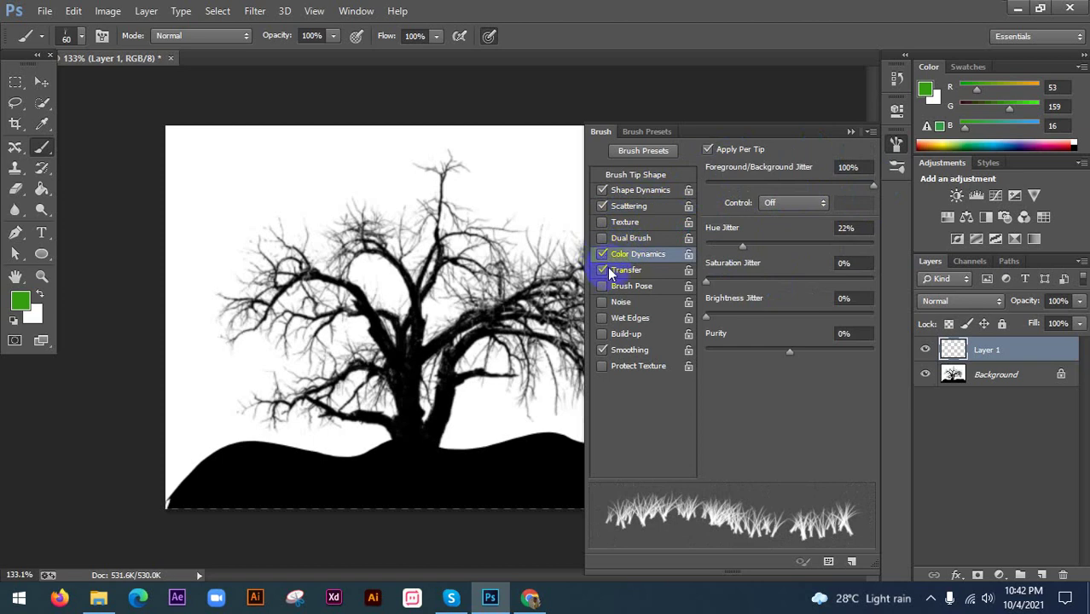
left_click(37, 296)
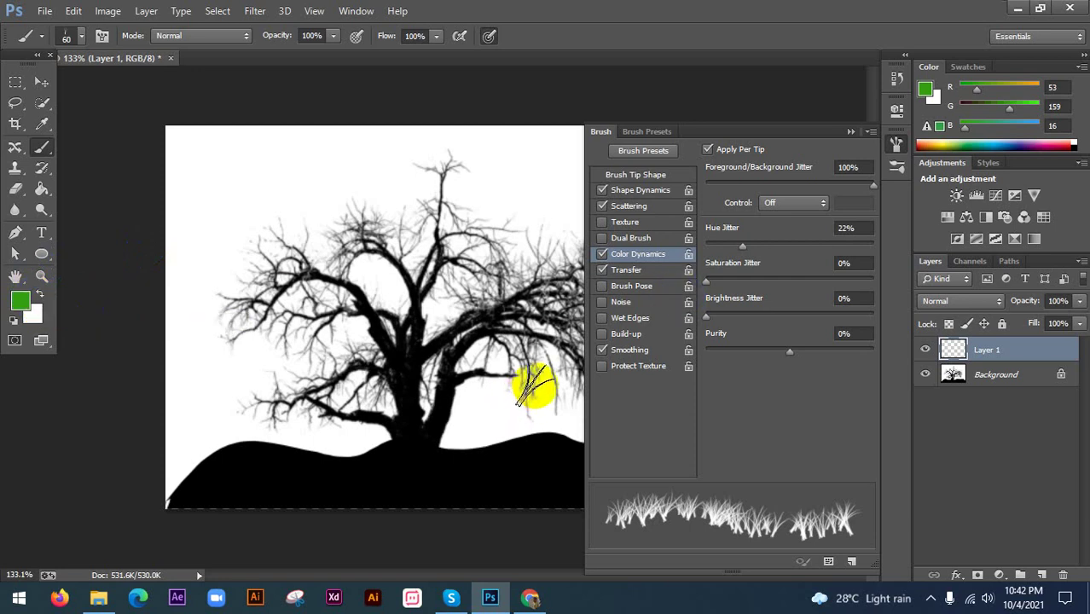
left_click(602, 254)
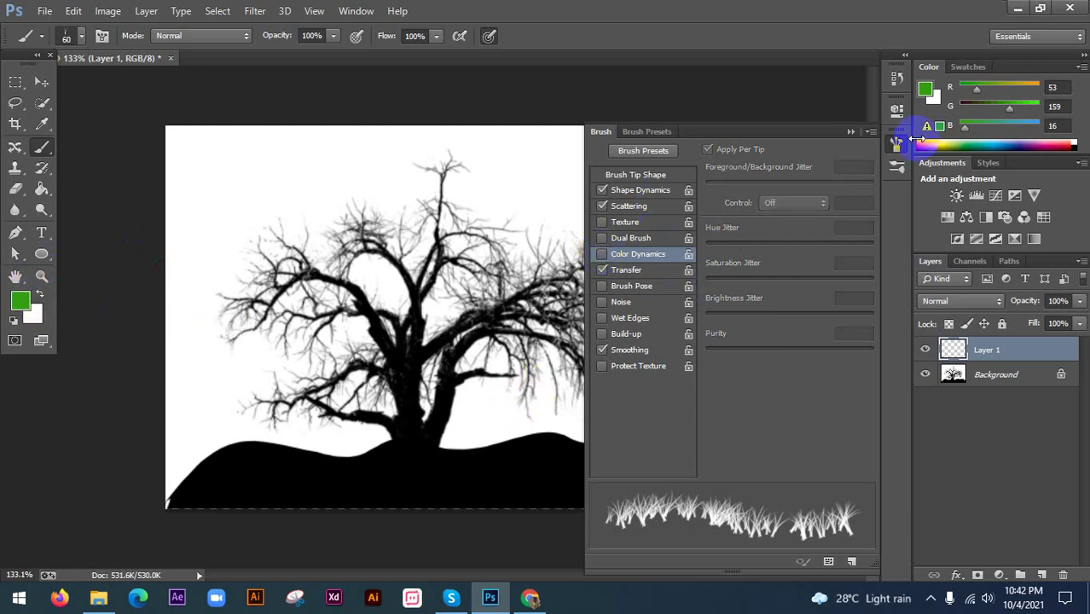
left_click(896, 142)
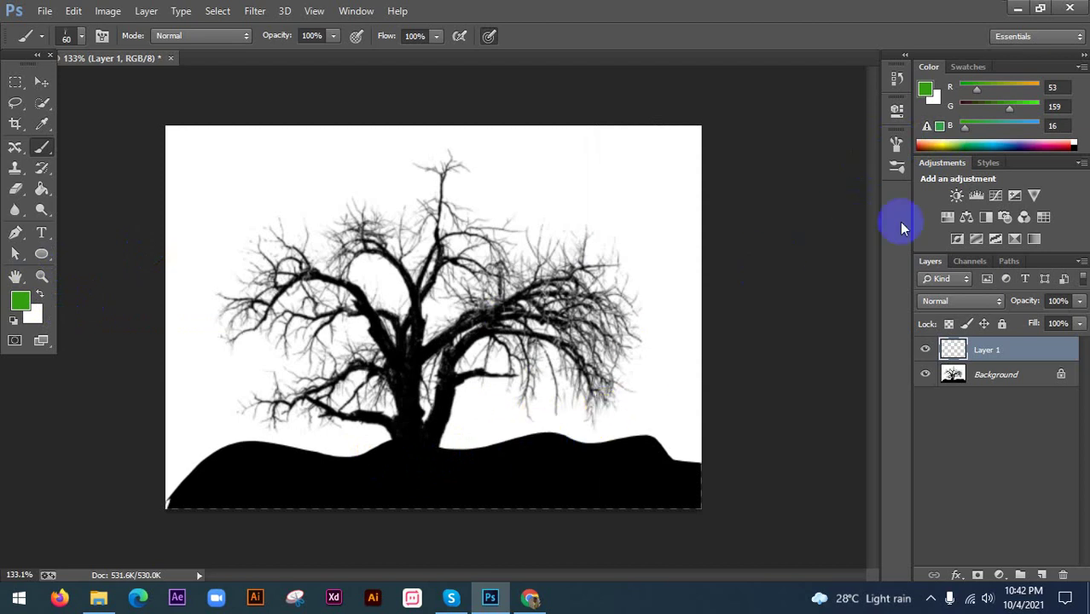
left_click(897, 142)
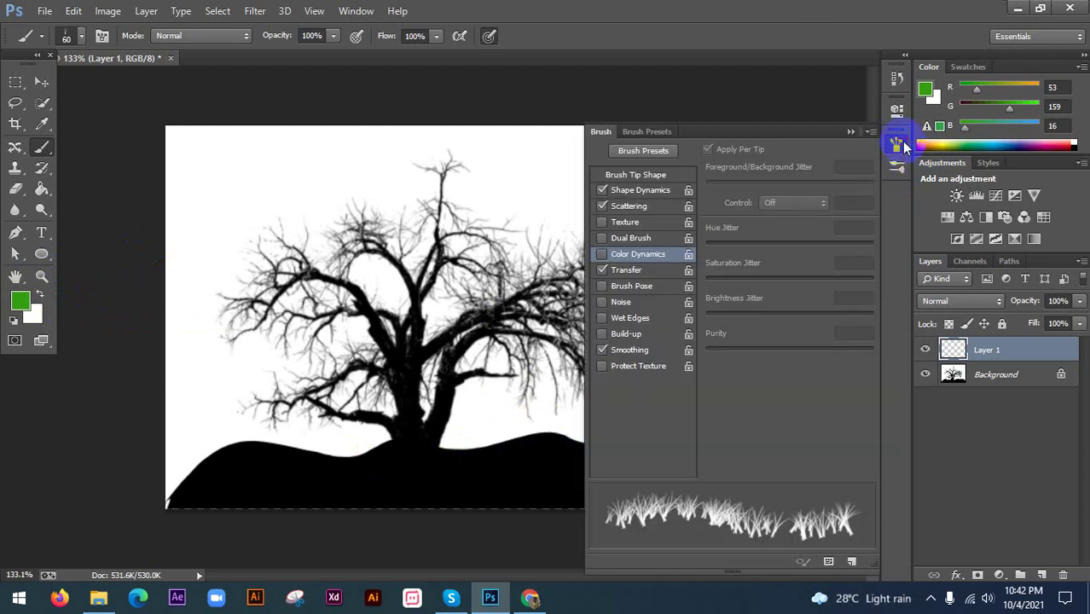
- Enable Transfer and set the Shape Dynamics angle jitter to 0%
left_click(625, 271)
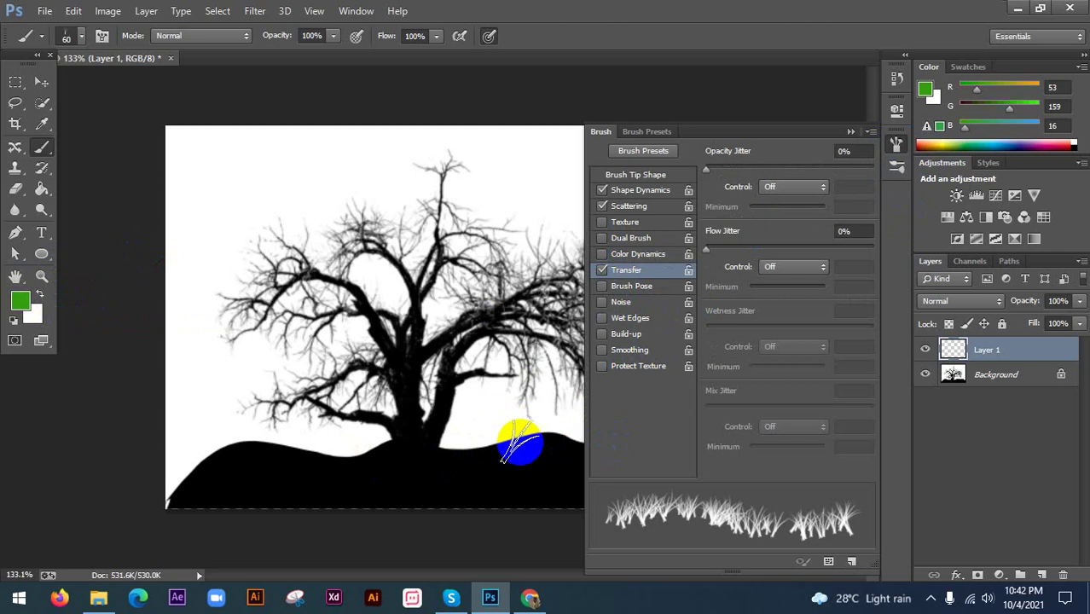
left_click(632, 191)
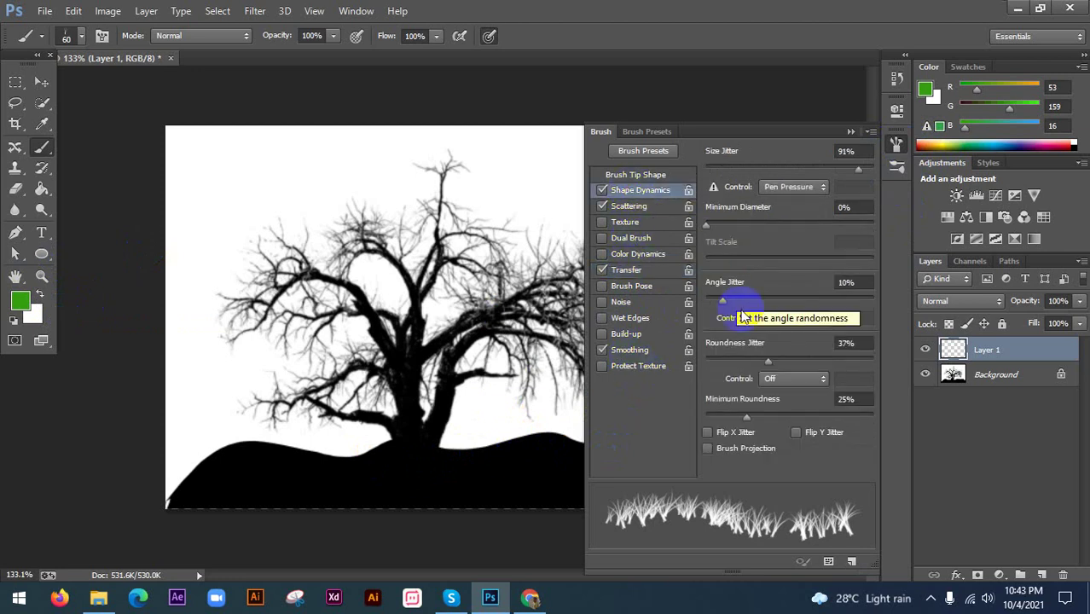
left_click_drag(723, 300, 705, 301)
left_click_drag(433, 455, 474, 441)
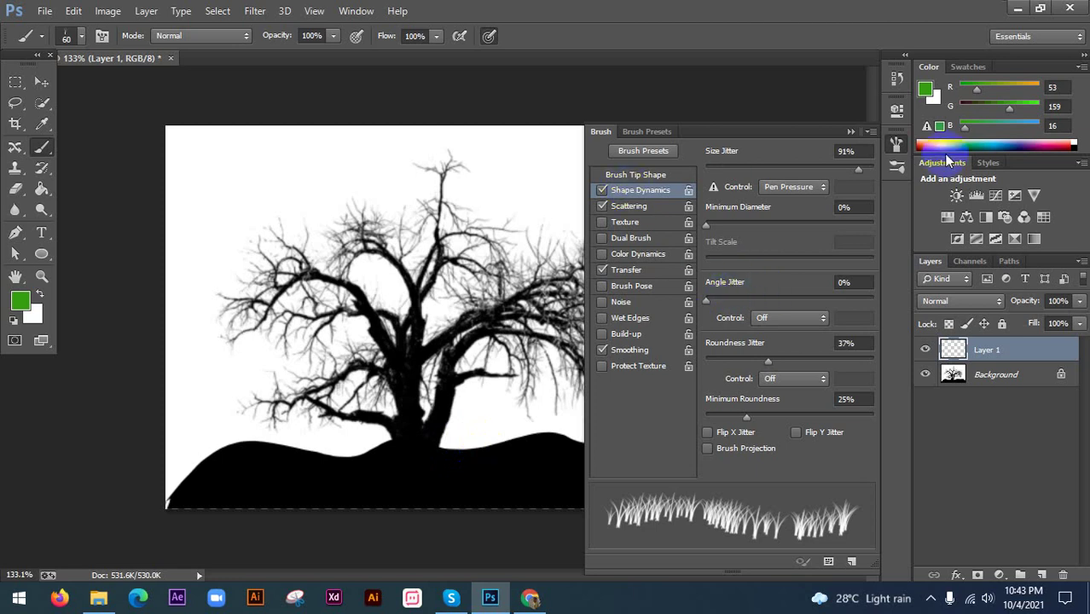
left_click(902, 143)
left_click(896, 145)
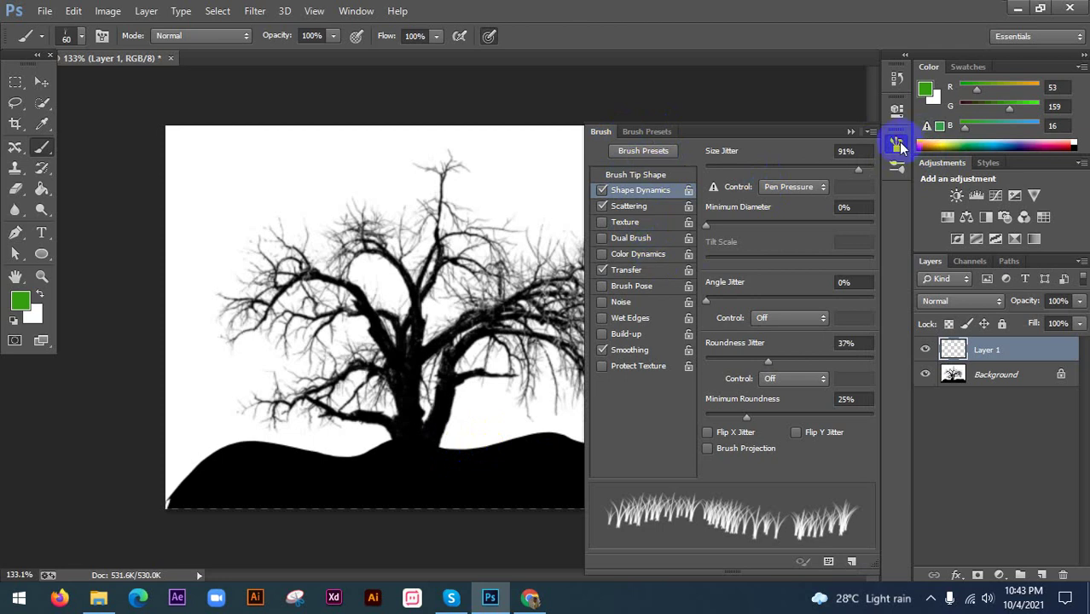
- Reselect the grass brush preset and hide the Brush panel
left_click(635, 132)
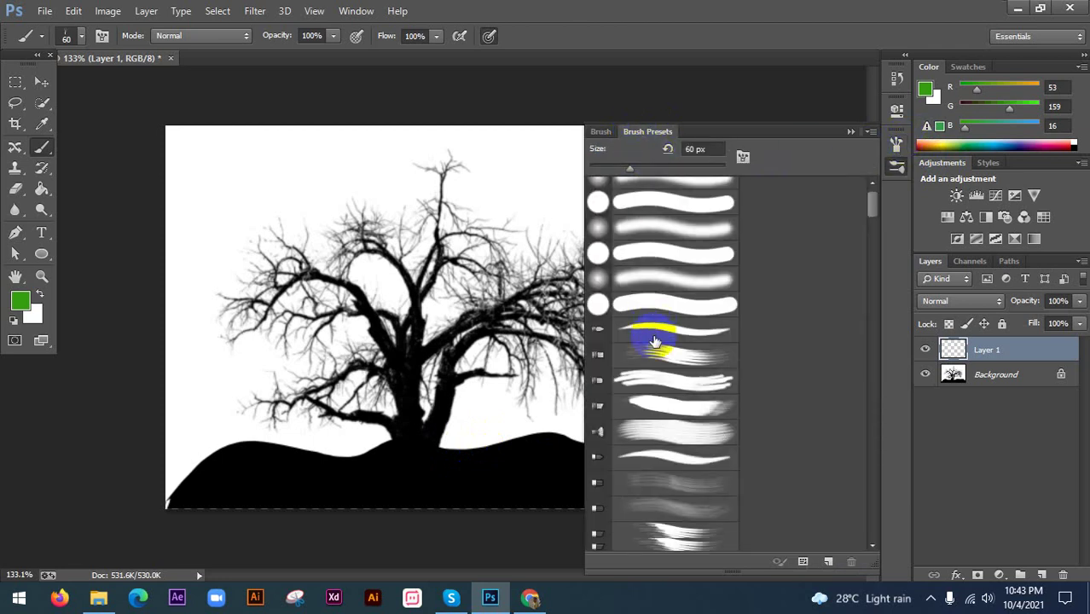
scroll(667, 368, "down", 3)
left_click(645, 287)
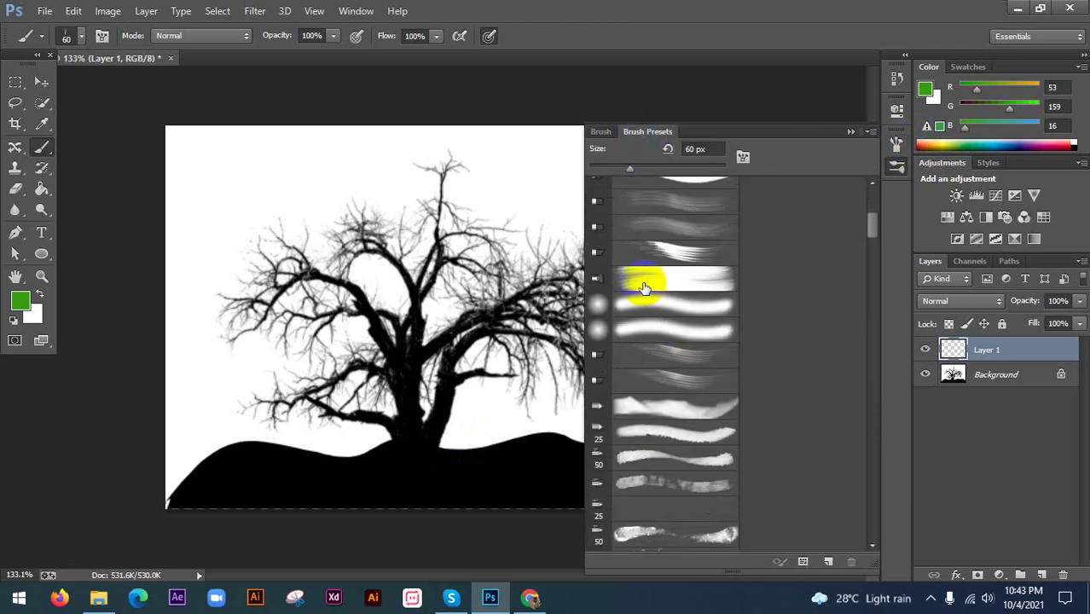
left_click(601, 132)
left_click(643, 132)
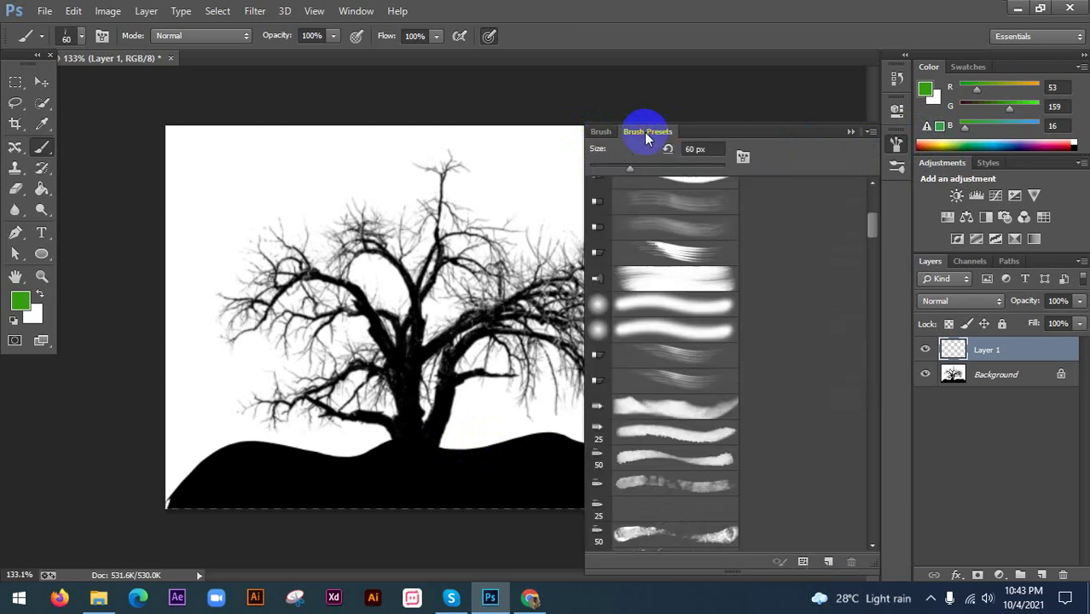
left_click(601, 132)
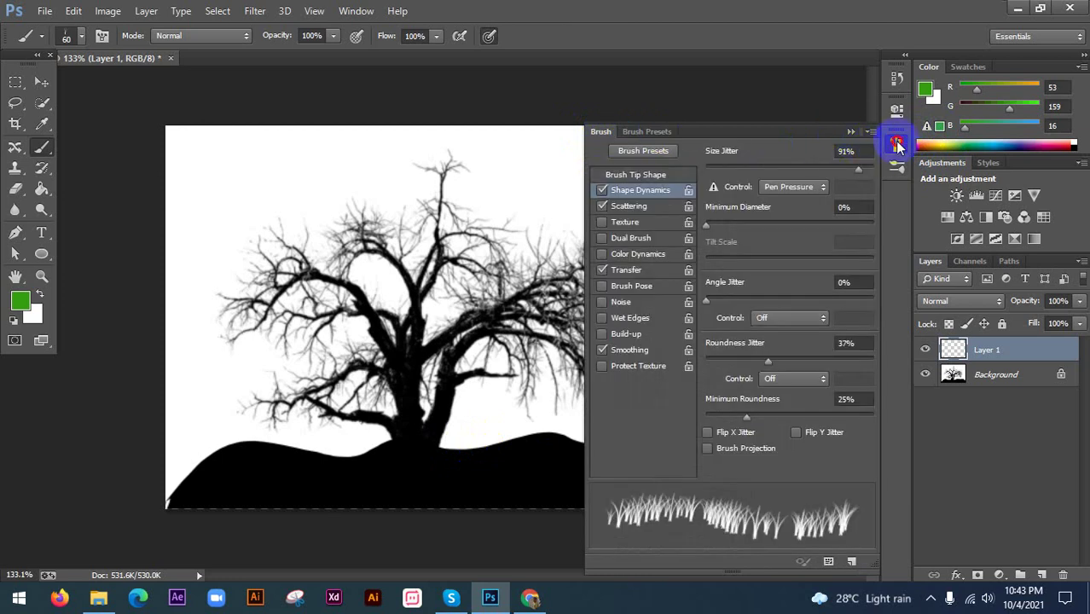
left_click(897, 146)
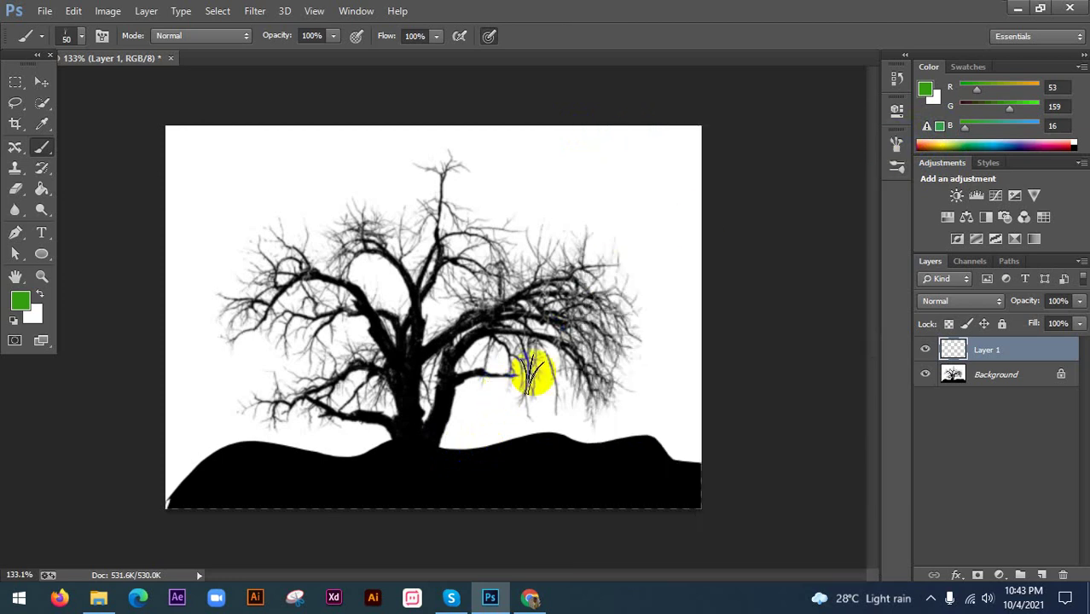
- Paint a band of green grass along the hill's right side with a smaller brush
key("bracketleft")
key("bracketleft")
mouse_move(484, 442)
left_mouse_down()
mouse_move(672, 450)
mouse_move(445, 458)
mouse_move(555, 438)
left_mouse_up()
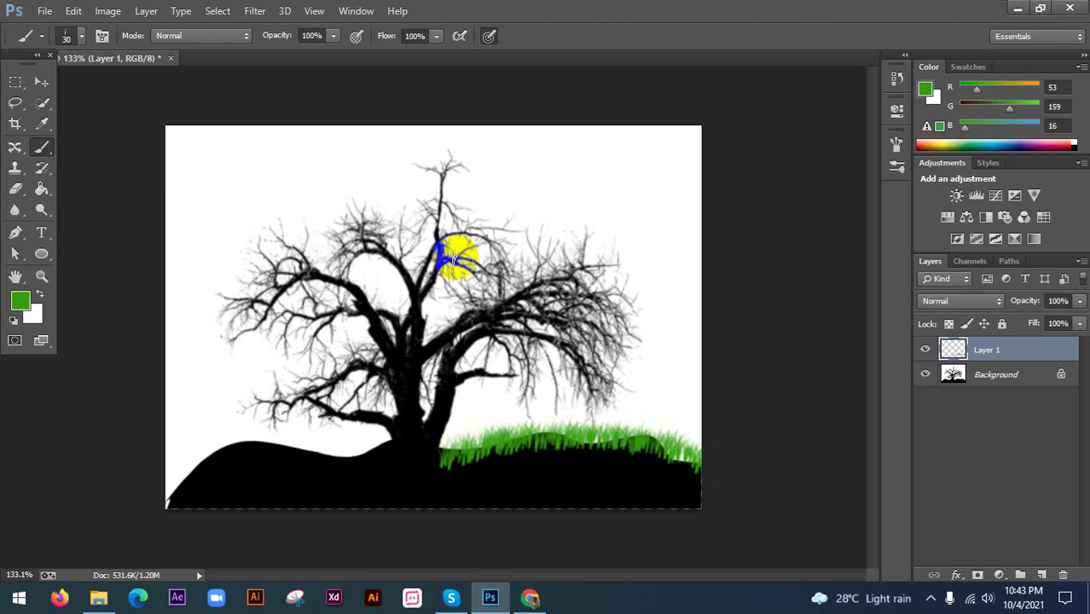
left_click(43, 82)
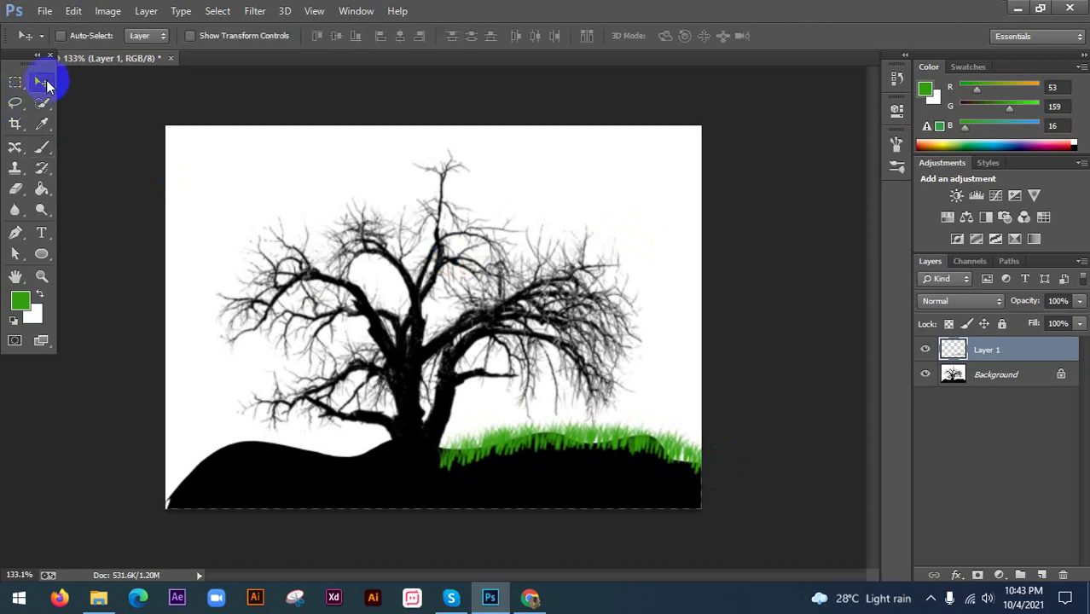
left_click(926, 376)
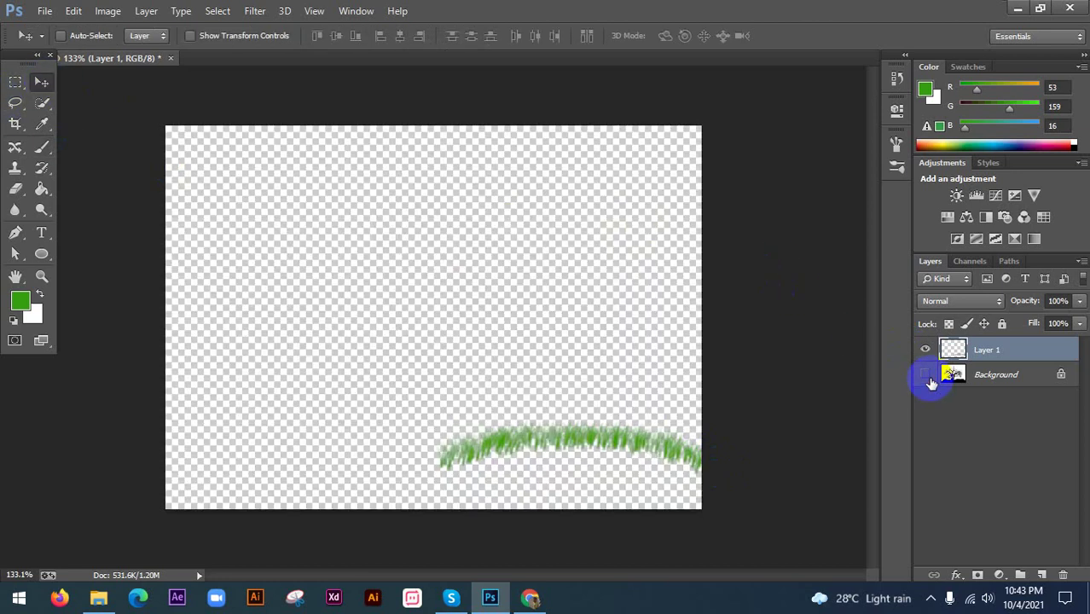
- Drag Layer 1 in the Layers panel and zoom around the canvas to inspect the scene
left_click_drag(601, 348, 527, 431)
scroll(528, 430, "up", 2)
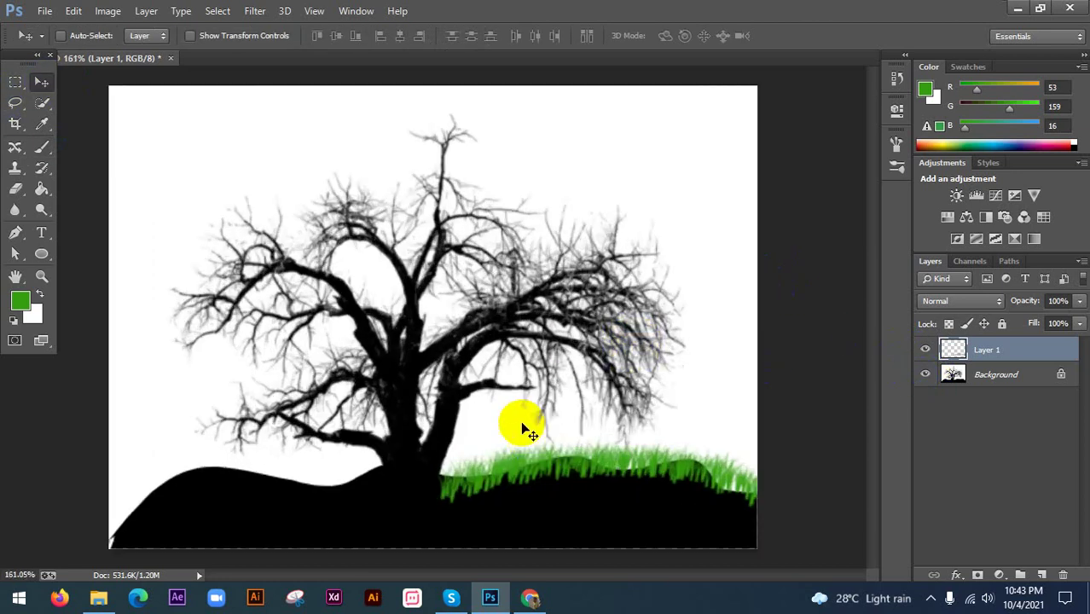
scroll(545, 484, "up", 1)
left_click_drag(540, 477, 525, 499)
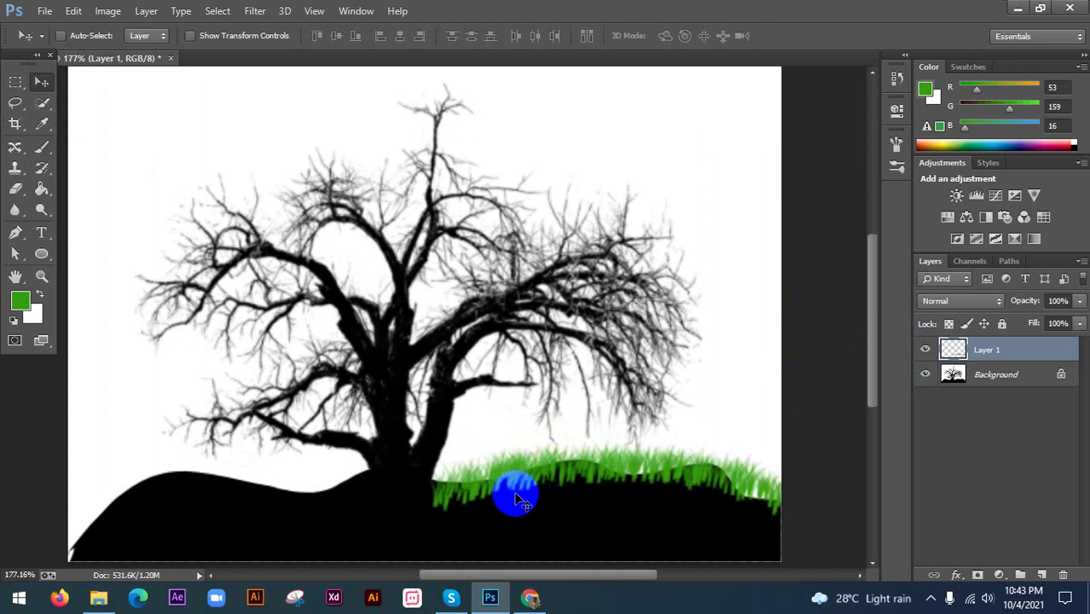
scroll(550, 469, "down", 1)
scroll(575, 451, "down", 2)
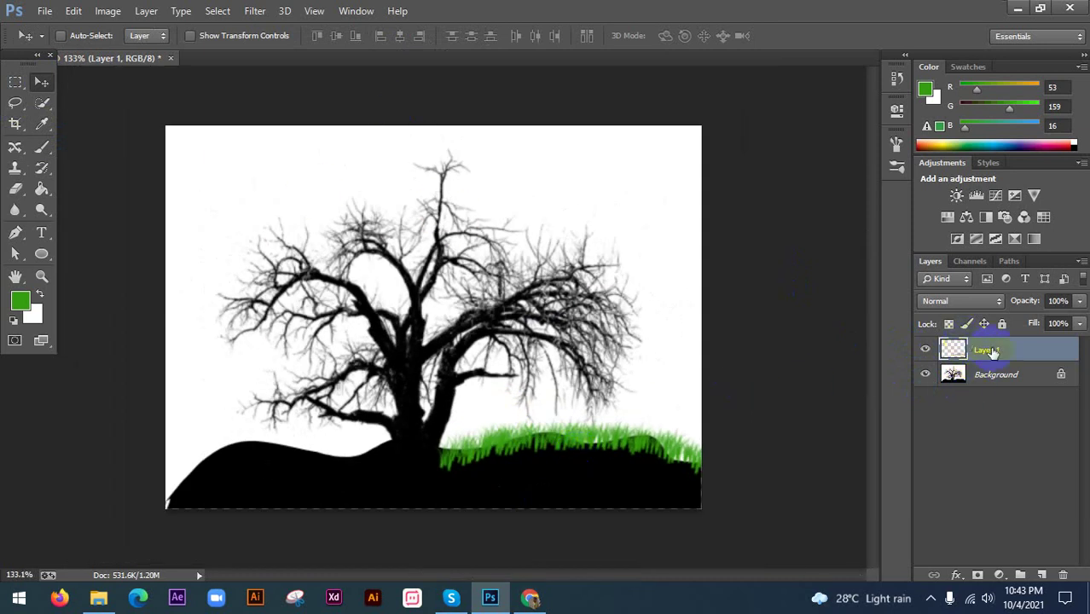
left_click_drag(996, 350, 998, 357)
scroll(637, 388, "down", 1)
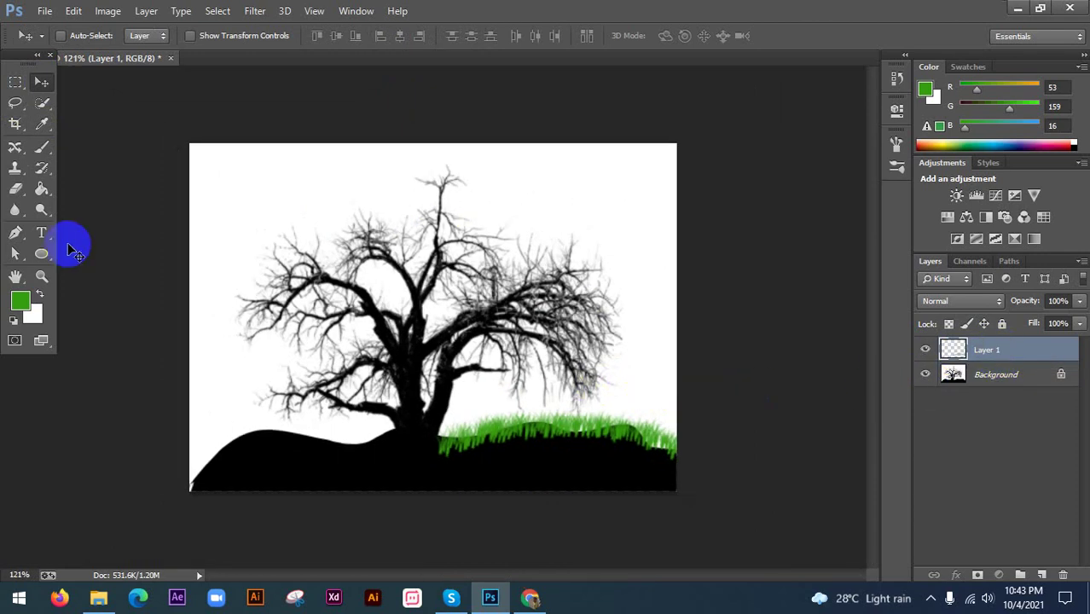
scroll(79, 245, "down", 4)
scroll(438, 304, "up", 3)
scroll(283, 243, "up", 3)
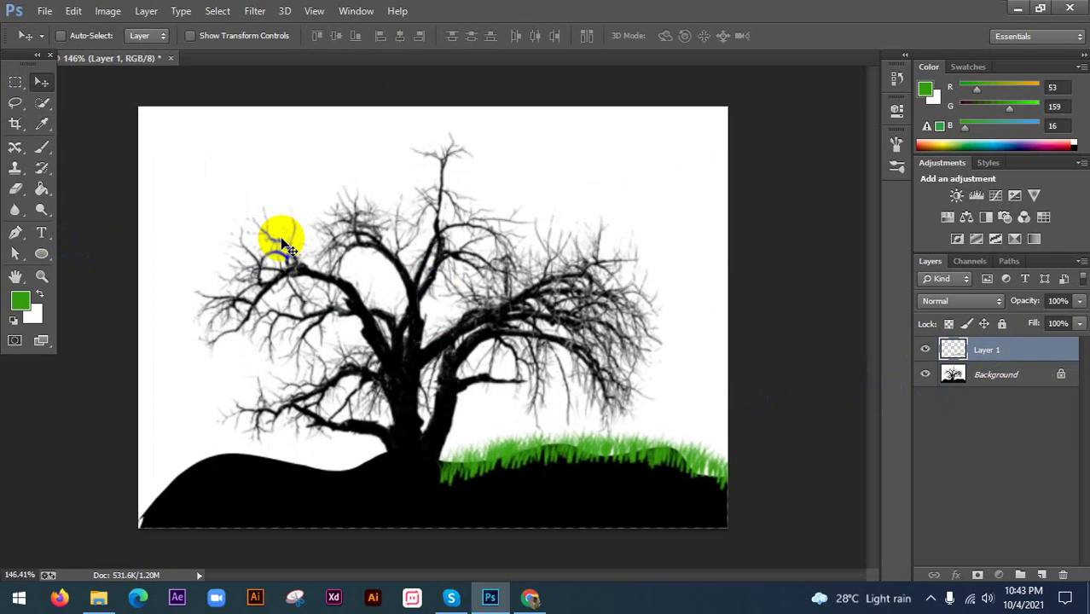
- Search Google Images in Chrome for 'landscape design photoshop'
left_click(529, 596)
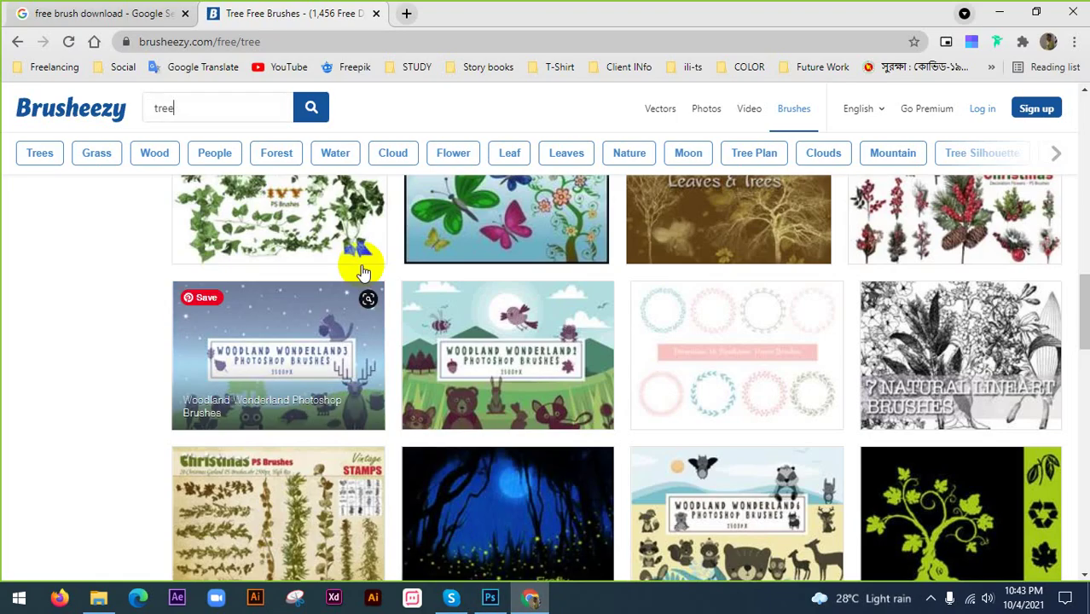
left_click(151, 12)
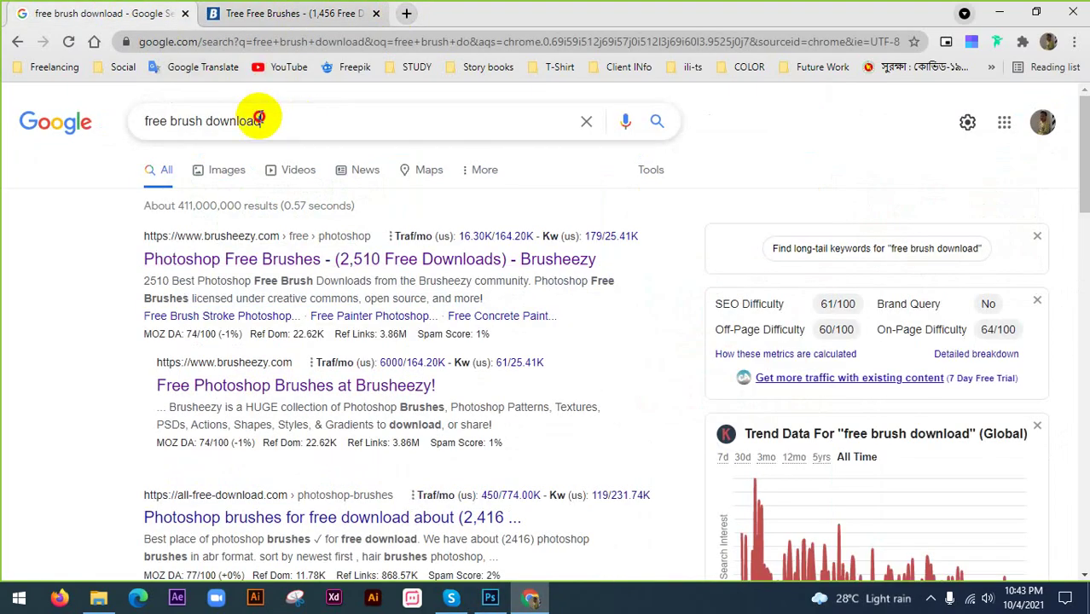
left_click_drag(258, 117, 4, 128)
type("land")
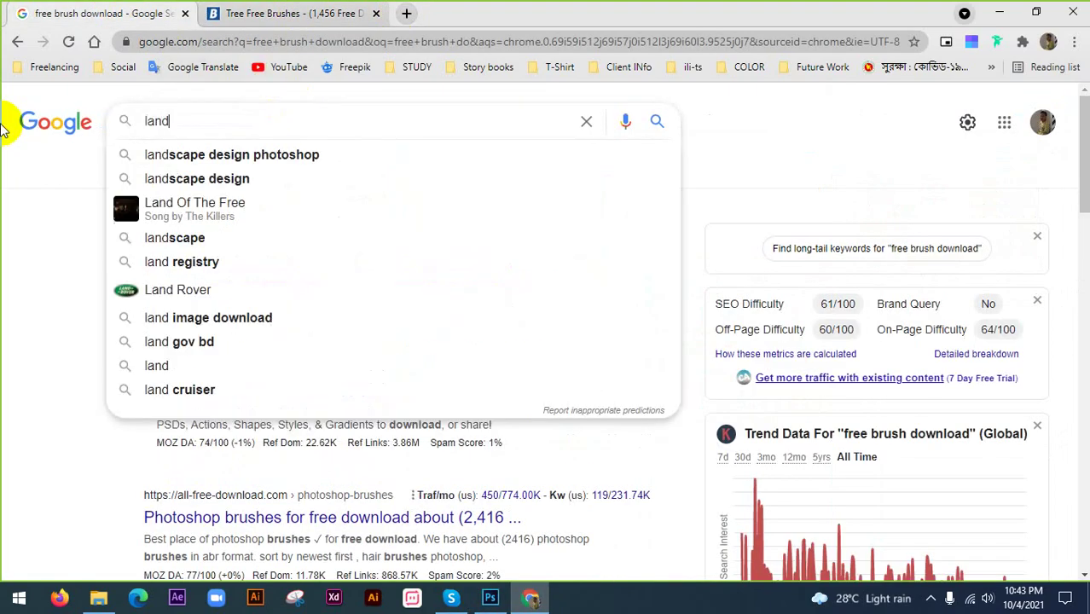
key("Down")
key("Return")
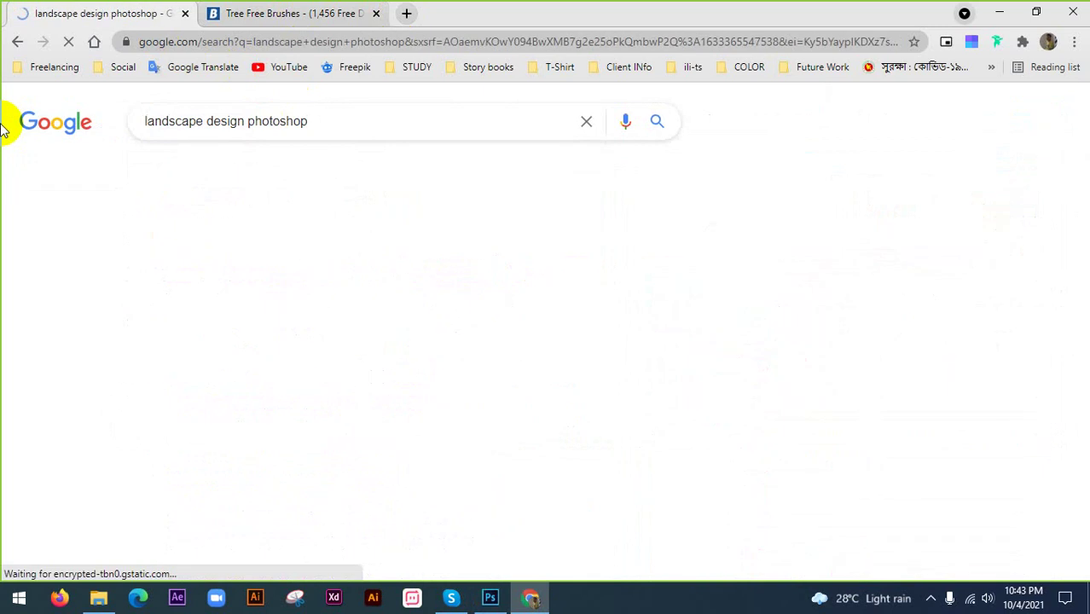
left_click(215, 170)
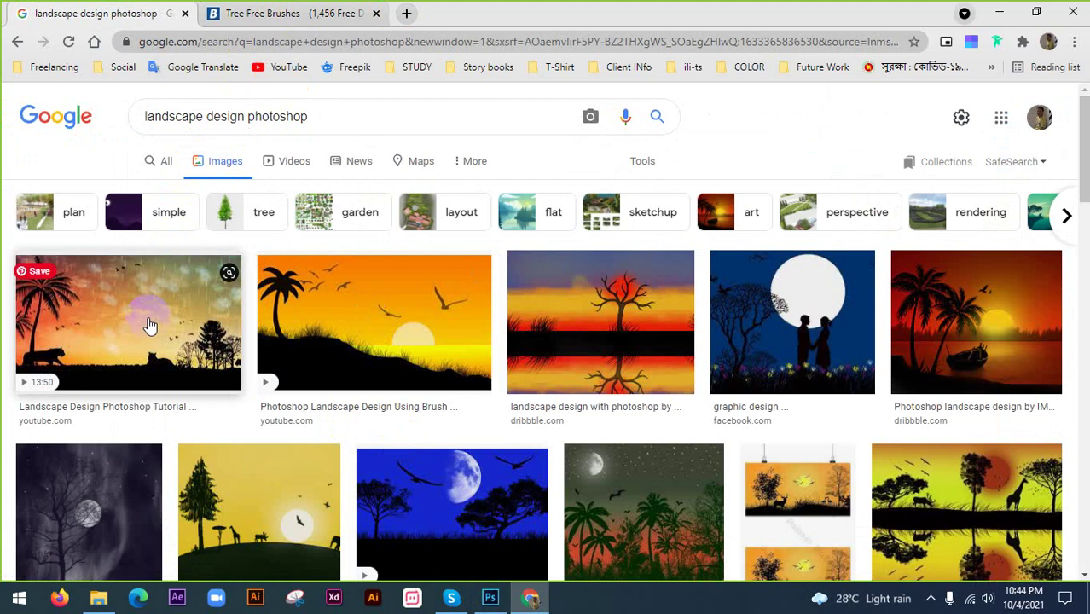
mouse_move(373, 323)
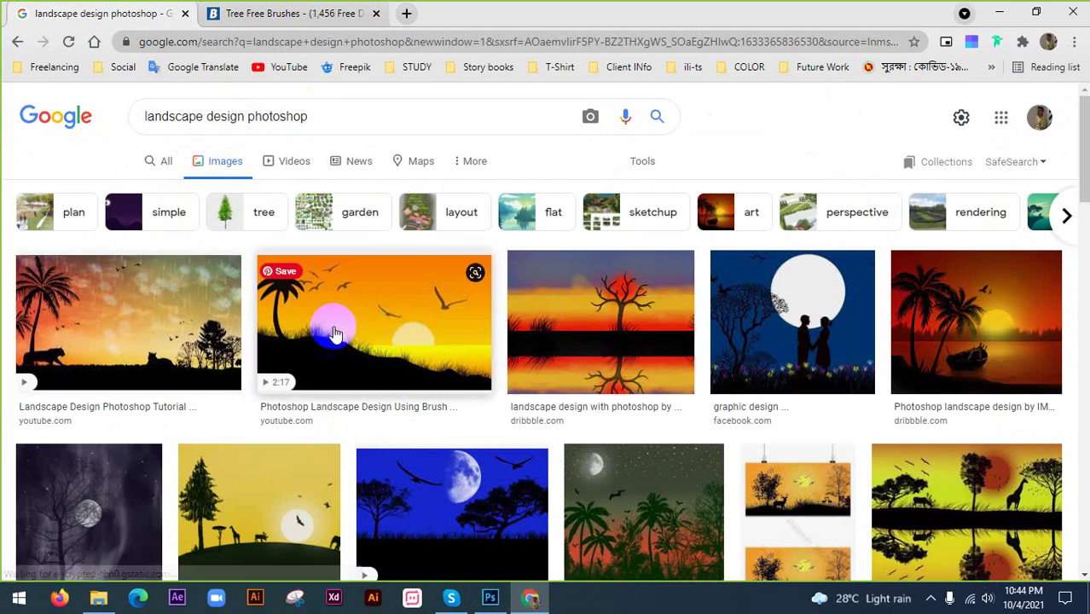
- Preview the palm tree sunset silhouette result and revisit the Brusheezy tree brushes page
left_click(416, 334)
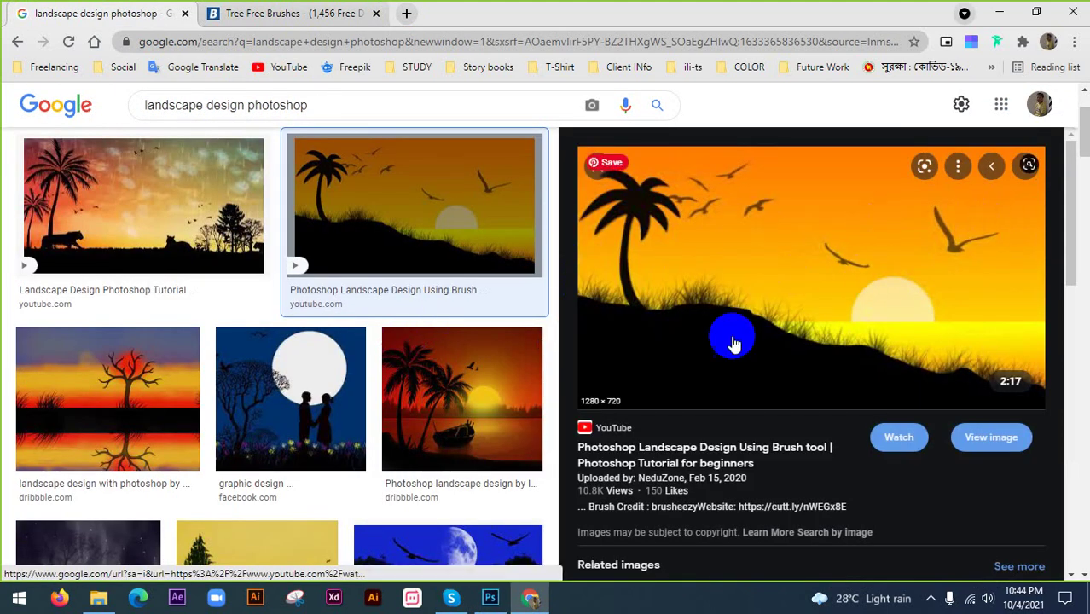
scroll(381, 341, "down", 4)
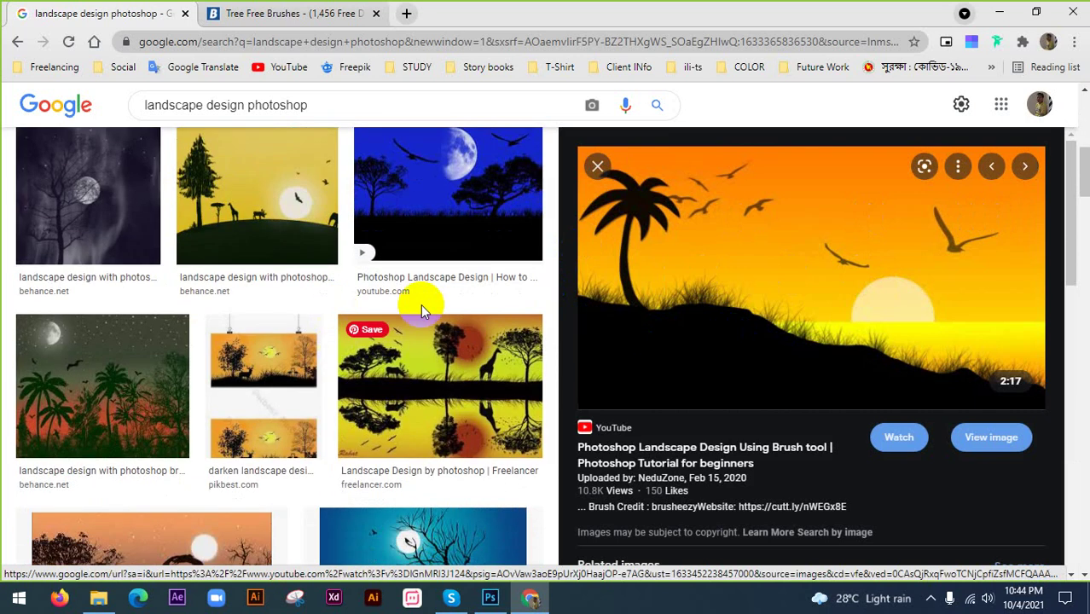
scroll(767, 241, "up", 1)
scroll(766, 241, "up", 1)
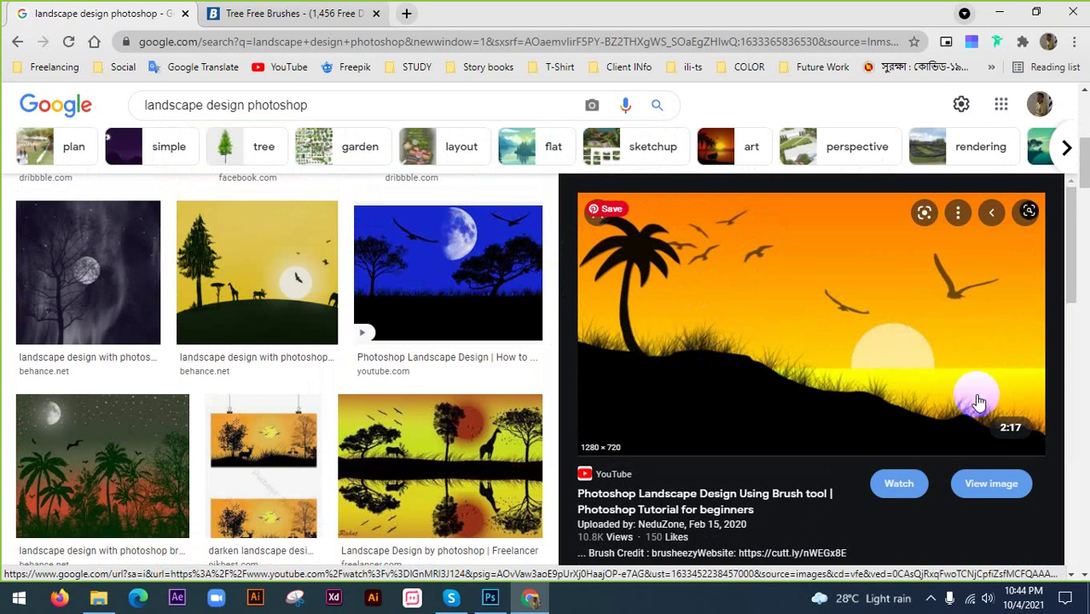
left_click(248, 13)
scroll(421, 251, "down", 5)
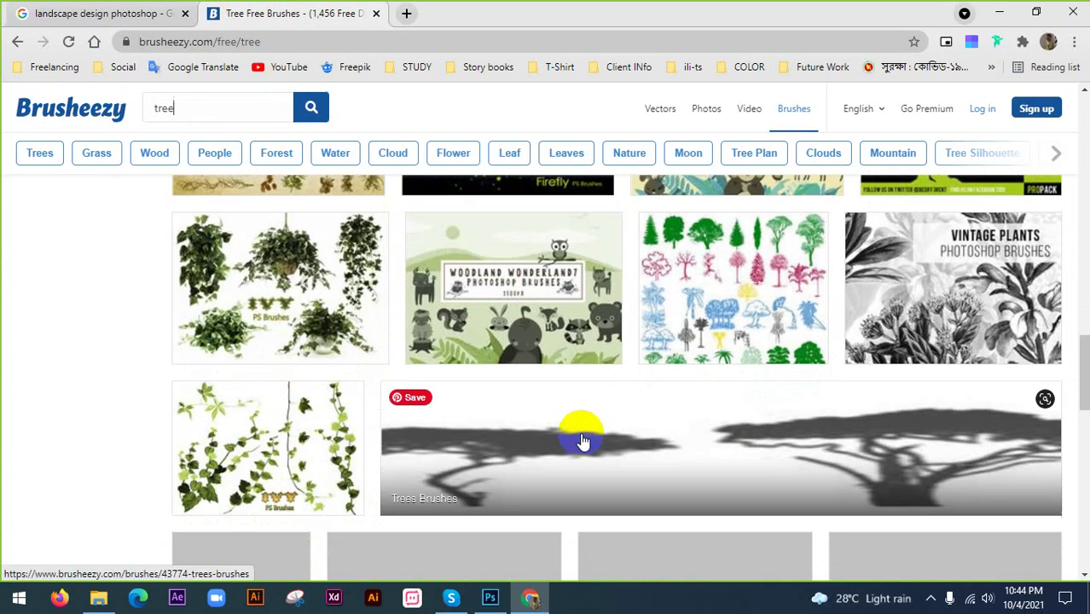
left_click(114, 13)
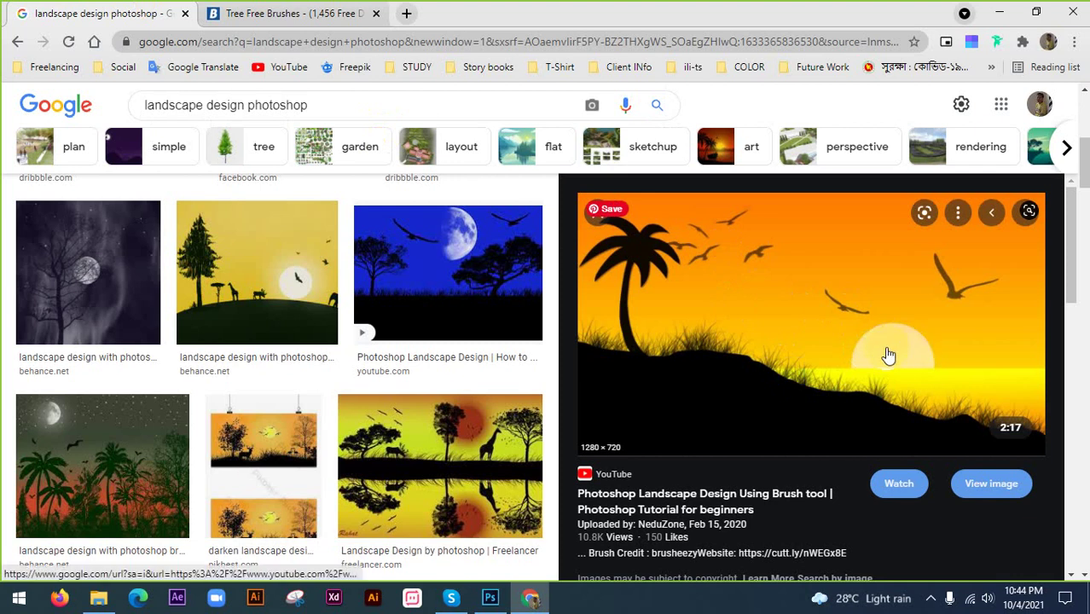
scroll(921, 376, "down", 5)
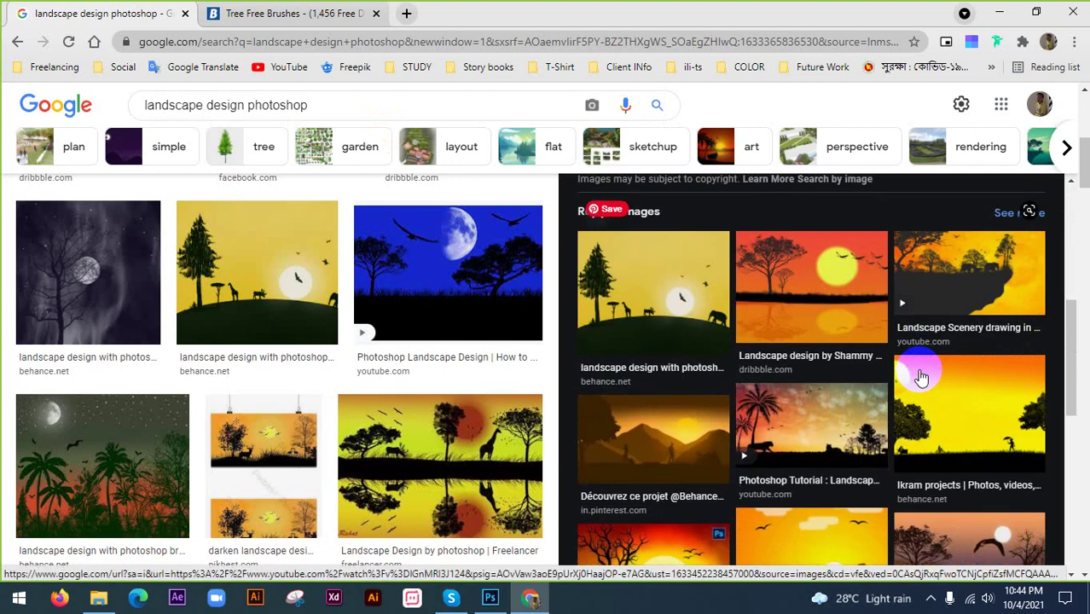
scroll(305, 345, "down", 5)
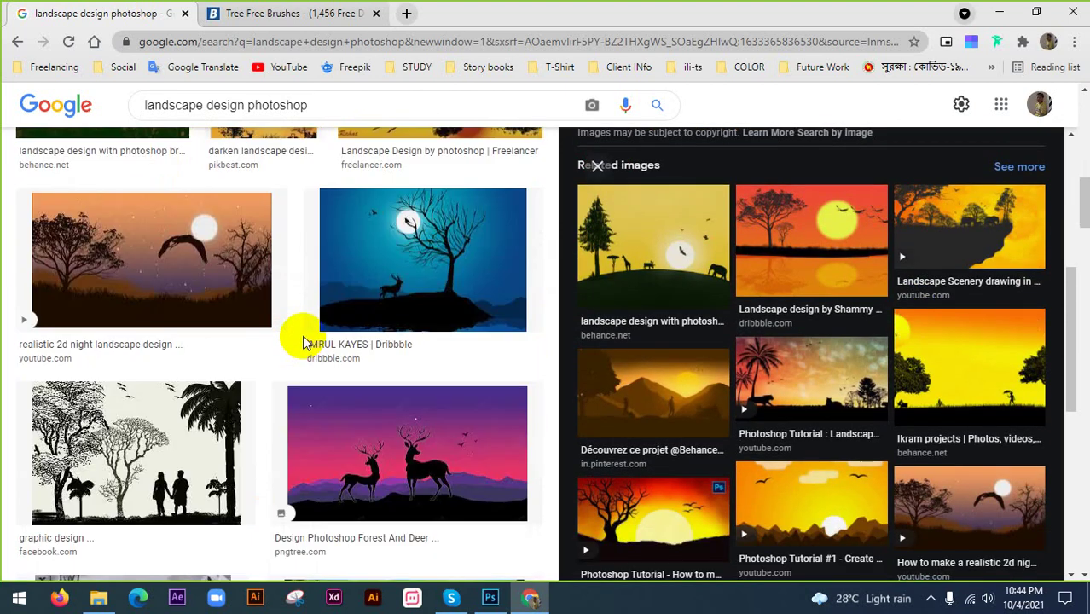
scroll(305, 346, "down", 4)
- Preview the family silhouette landscape image, then return to Photoshop
left_click(493, 296)
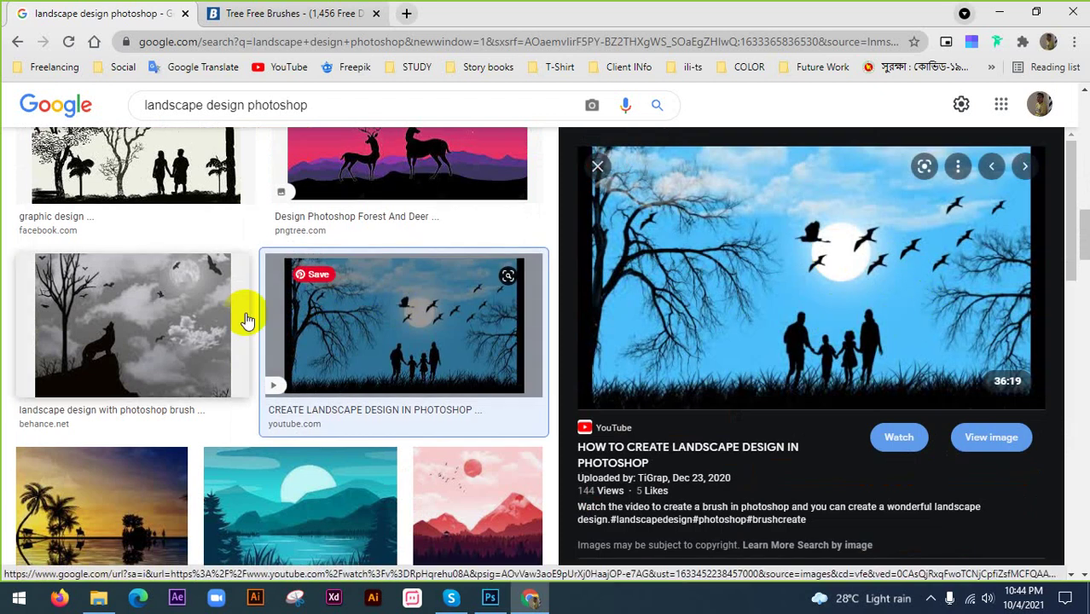
scroll(243, 316, "down", 4)
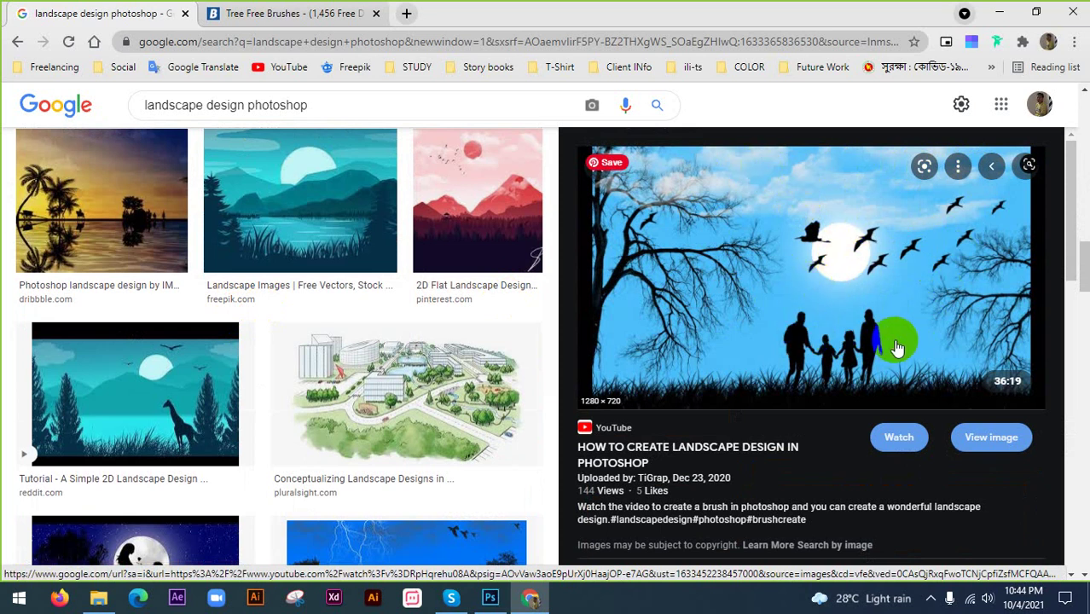
left_click(255, 13)
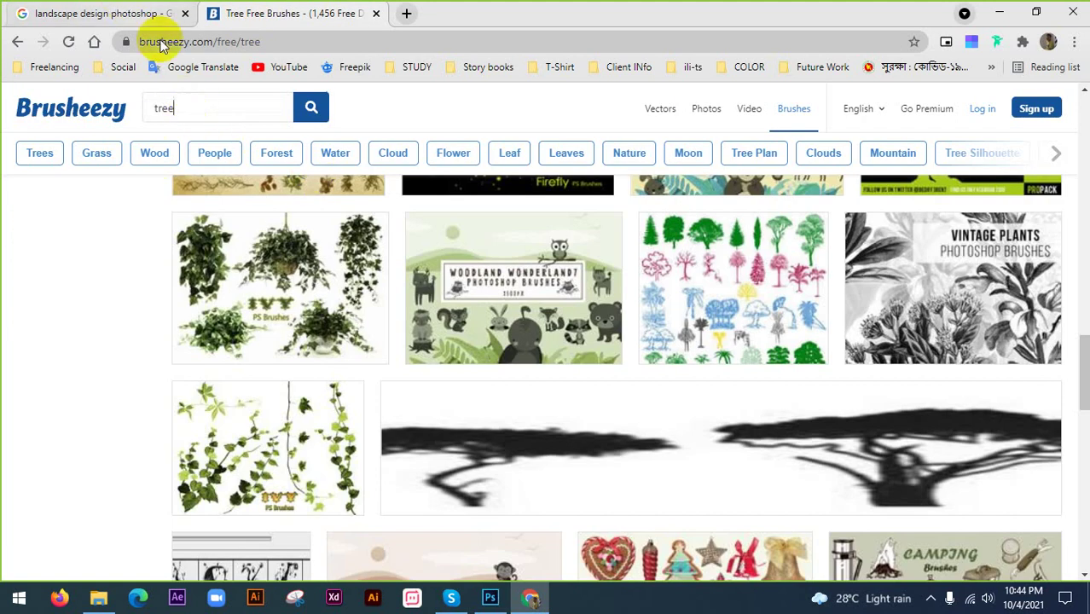
left_click(34, 11)
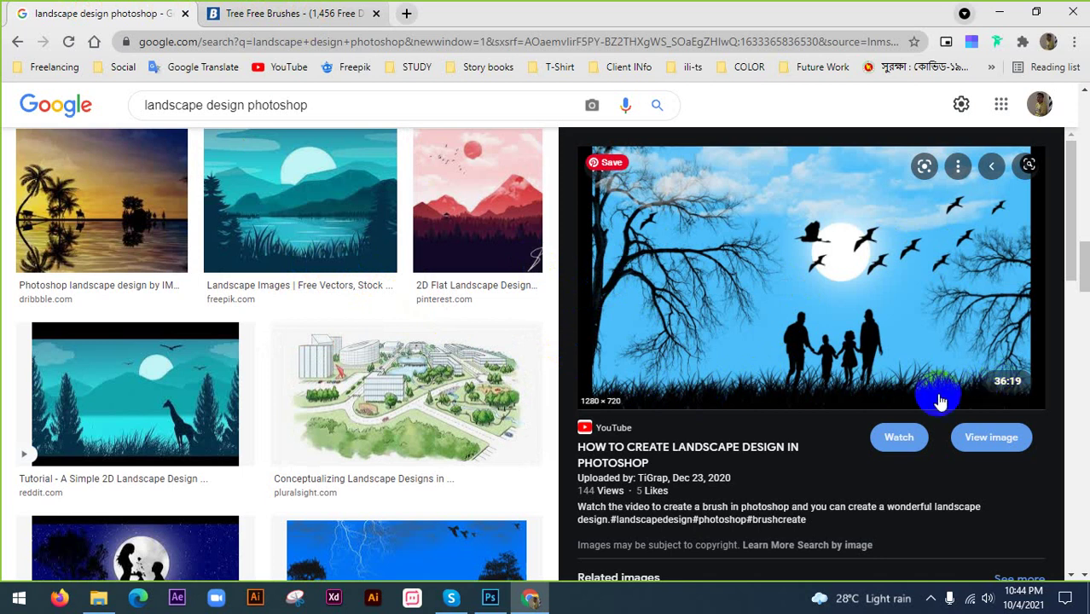
scroll(294, 299, "down", 3)
scroll(793, 337, "down", 1)
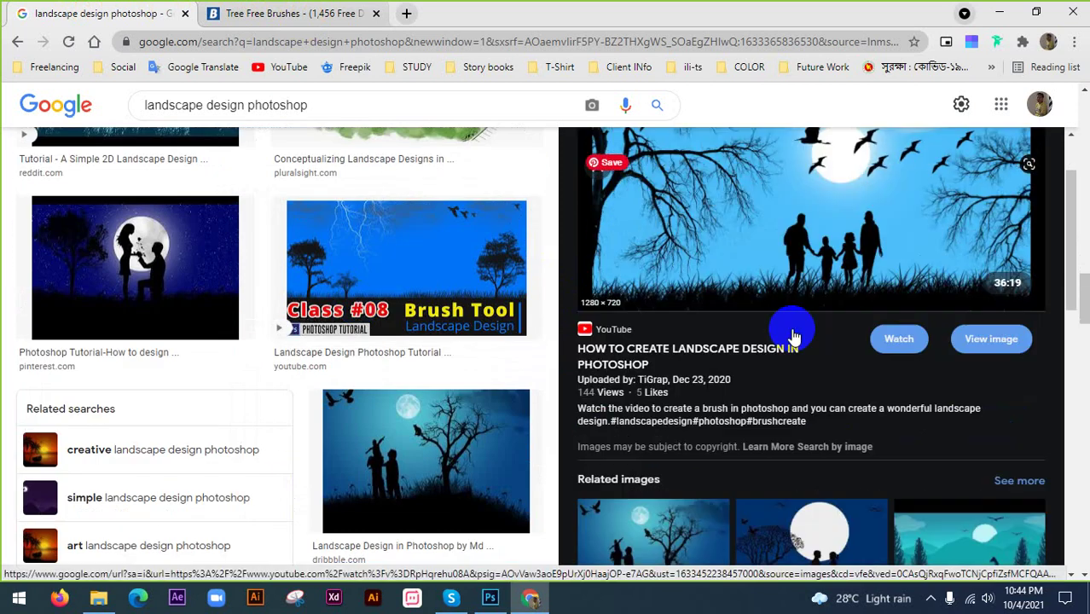
scroll(751, 303, "up", 1)
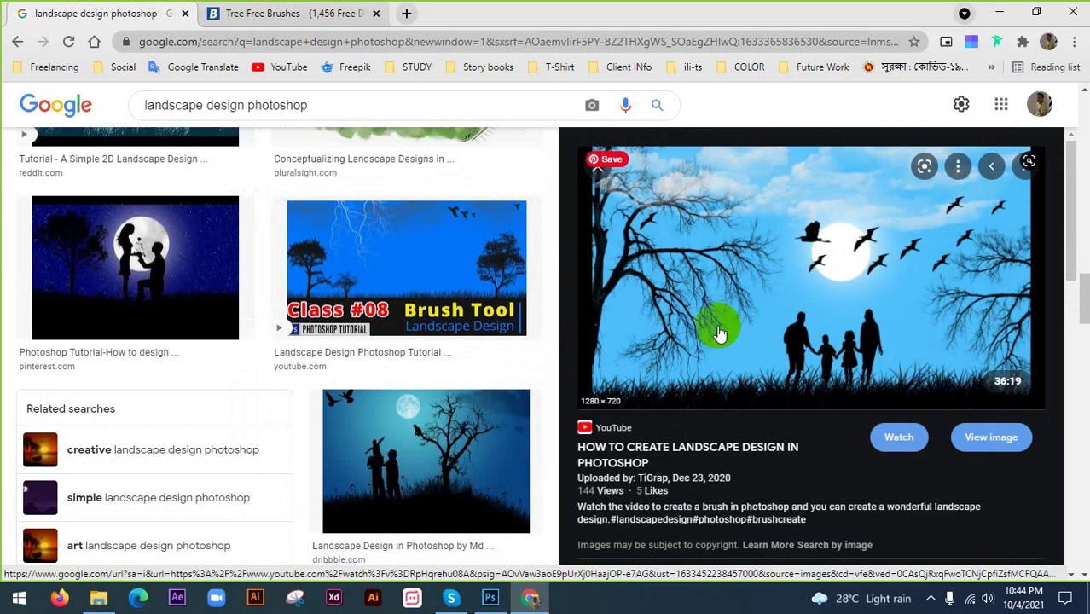
left_click(490, 598)
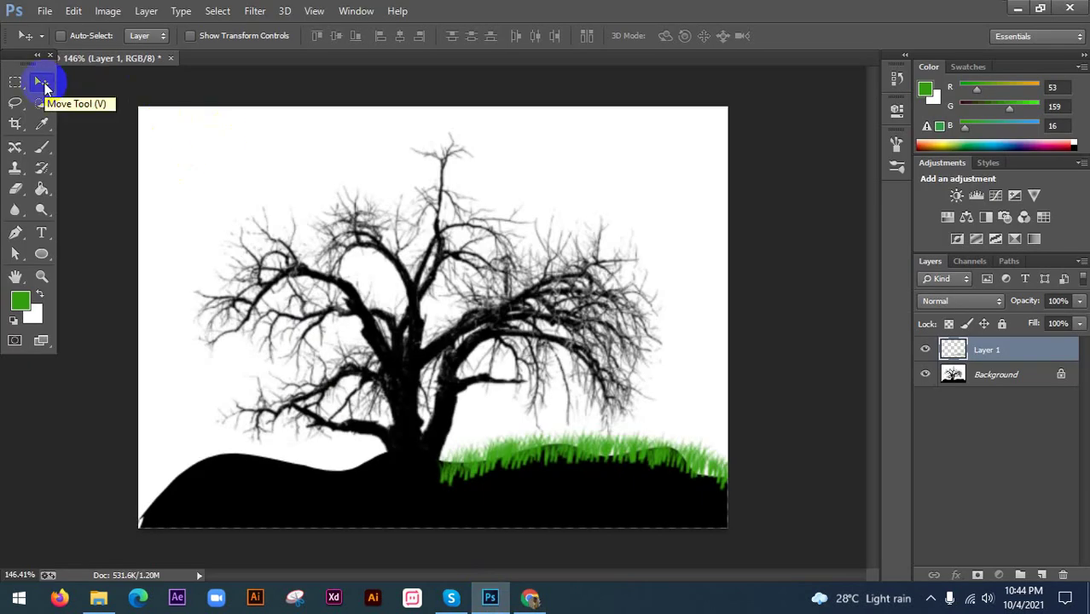
- Close Untitled-1 without saving changes, leaving no document open
left_click(170, 58)
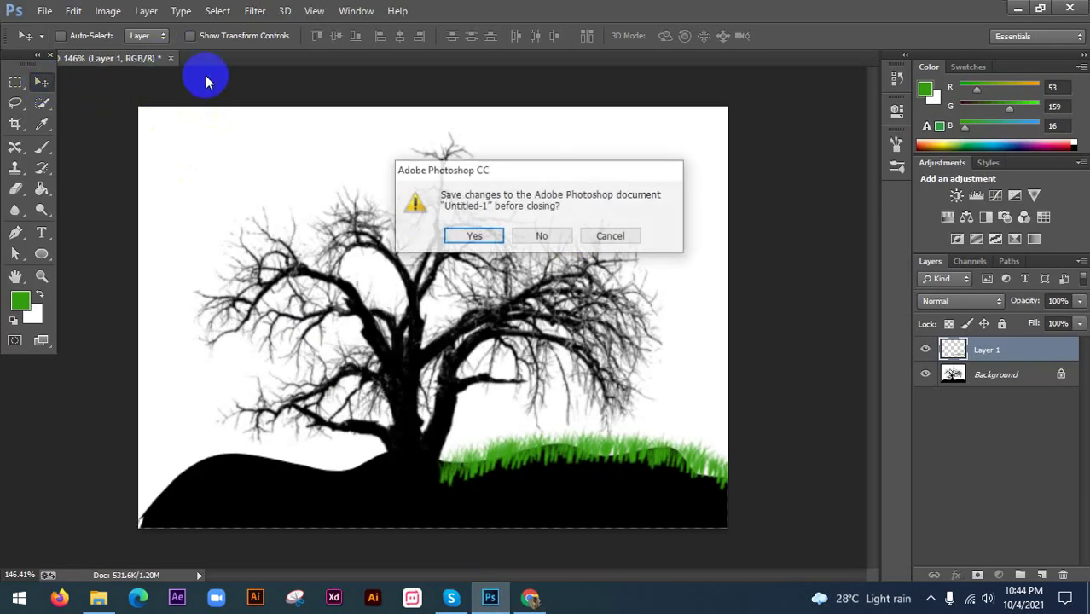
left_click(567, 240)
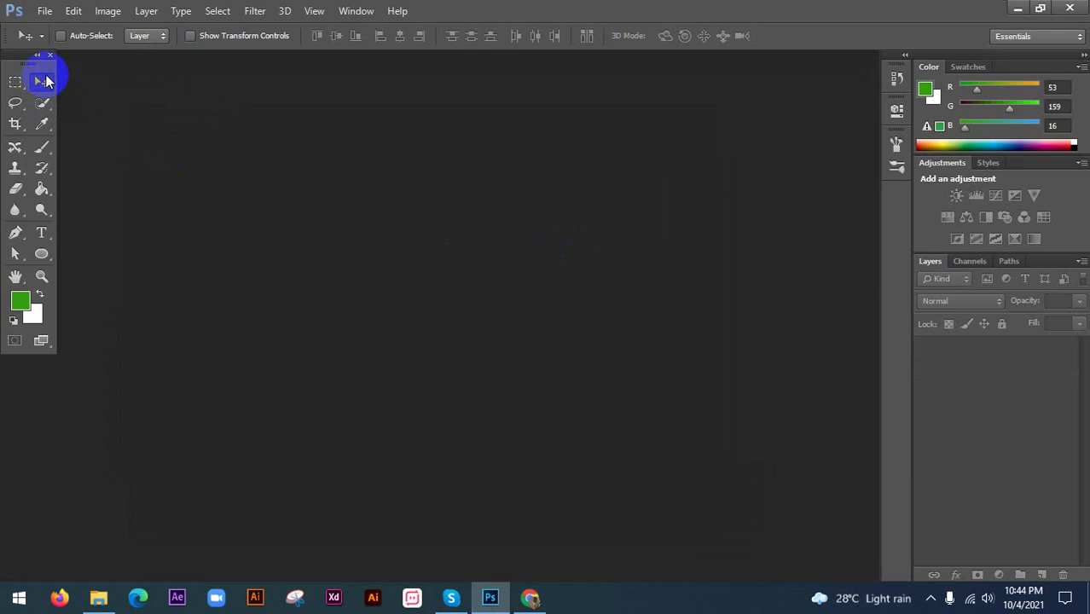
left_click(48, 17)
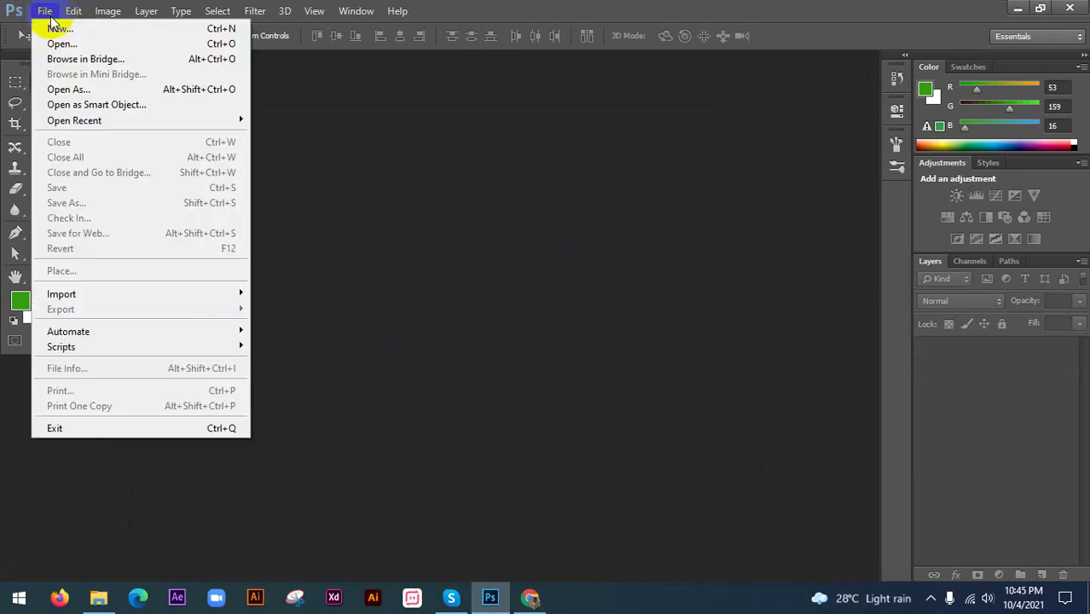
left_click(931, 598)
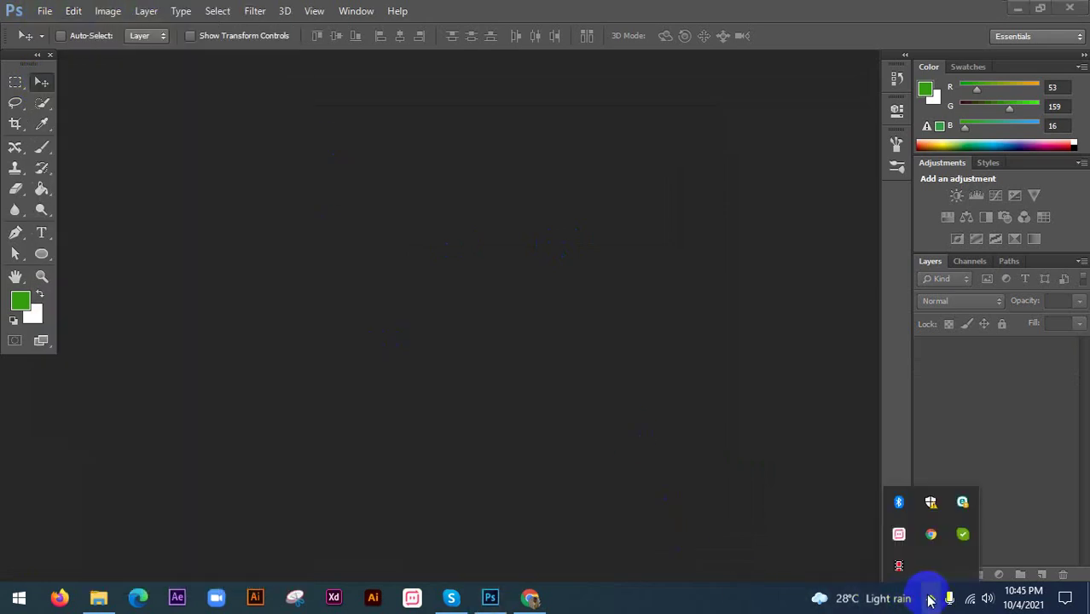